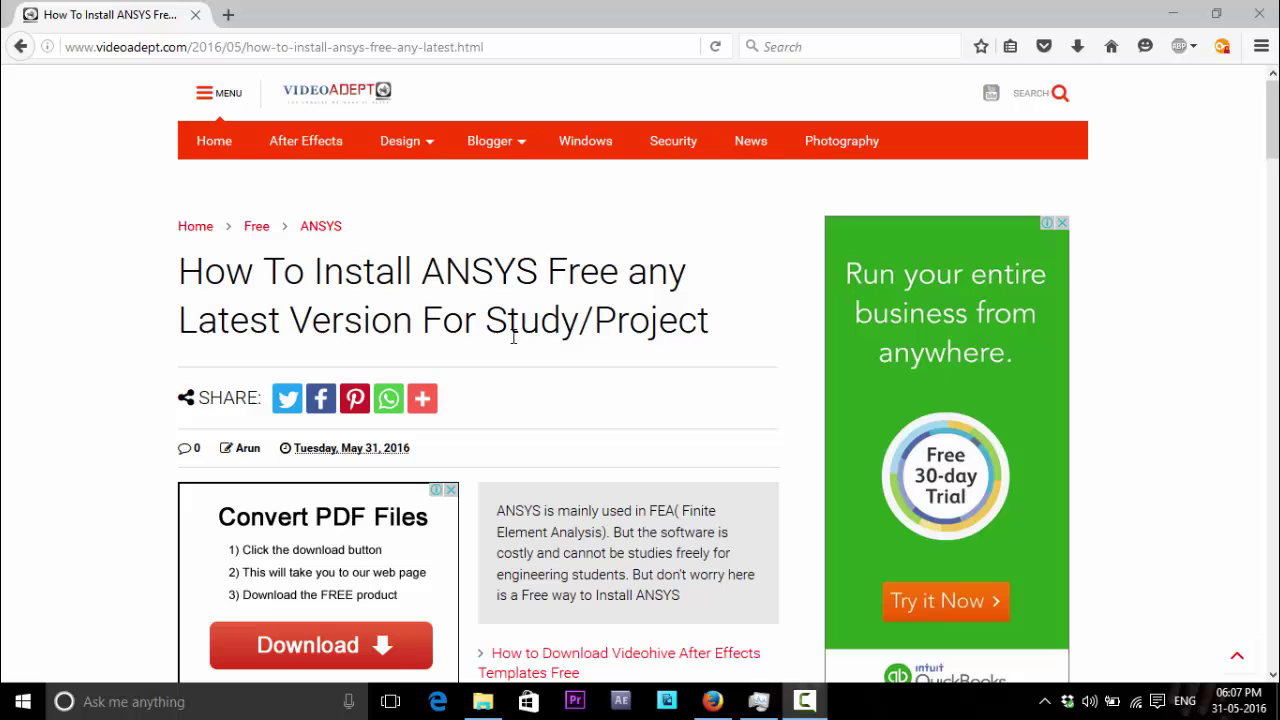
Agree to the ANSYS Student terms of use on the download page.
scroll(513, 337, down, 5)
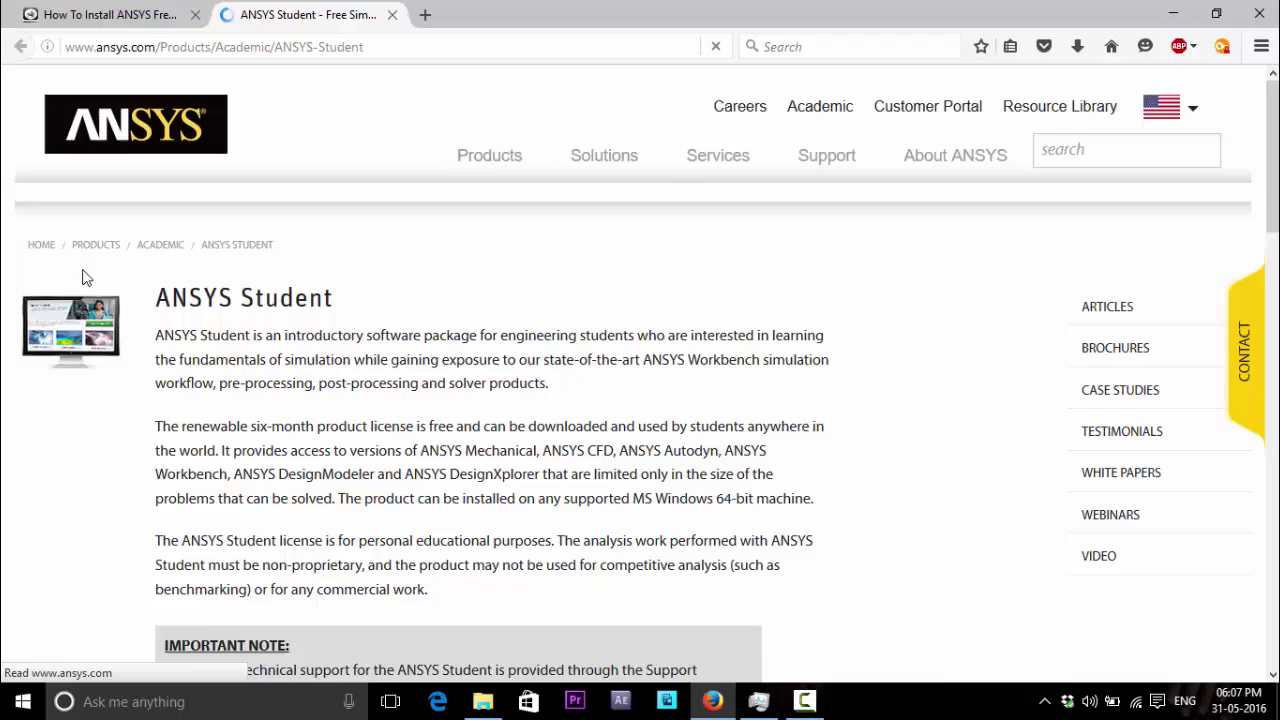
scroll(218, 350, down, 7)
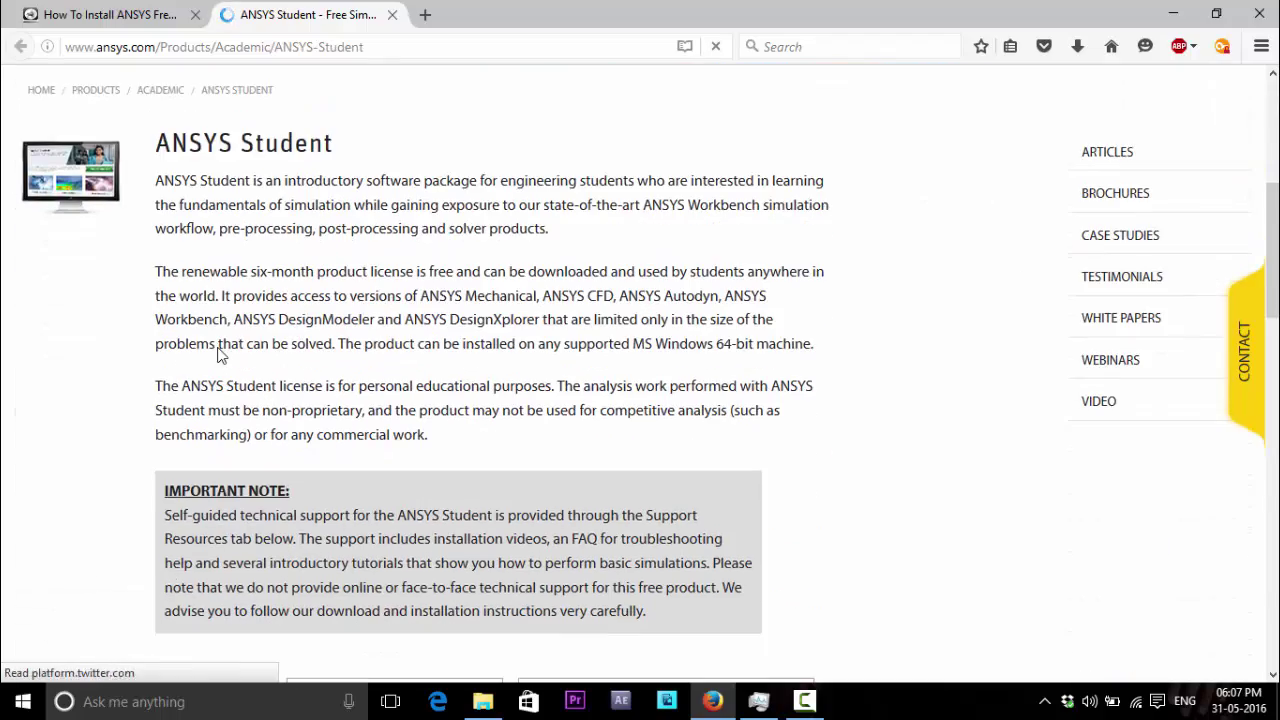
scroll(230, 386, down, 7)
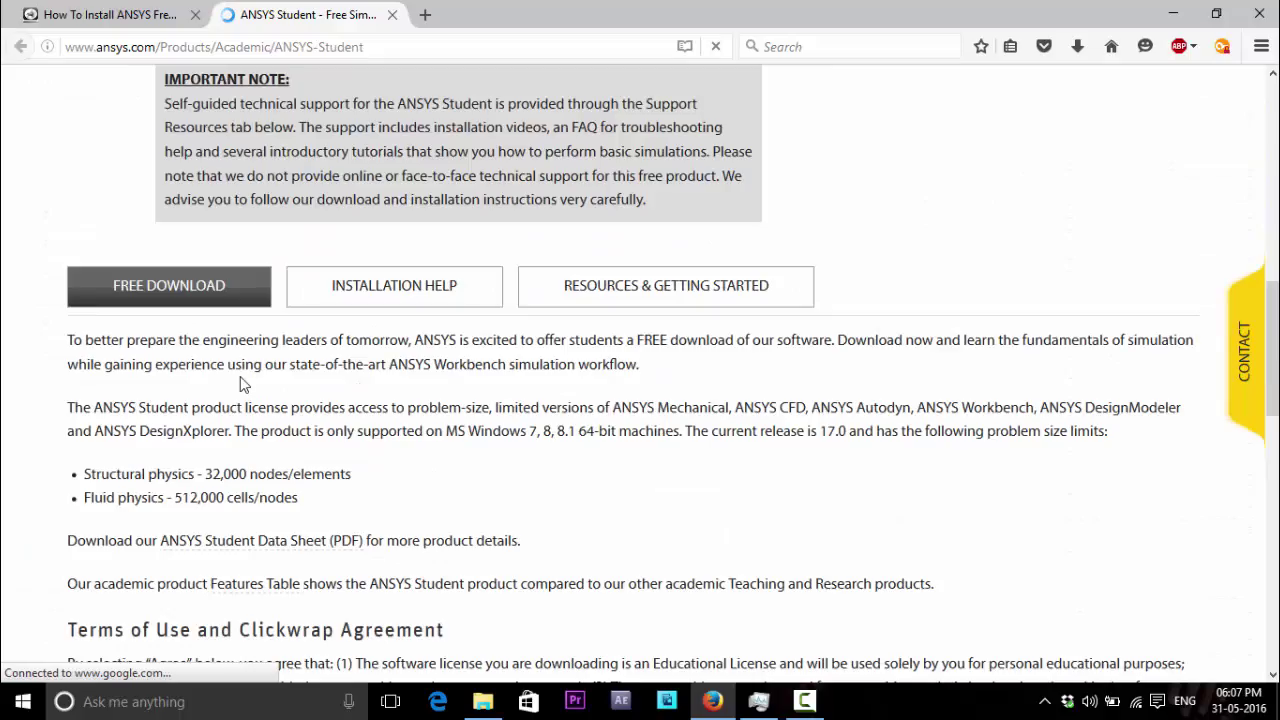
scroll(242, 386, down, 5)
scroll(270, 250, up, 4)
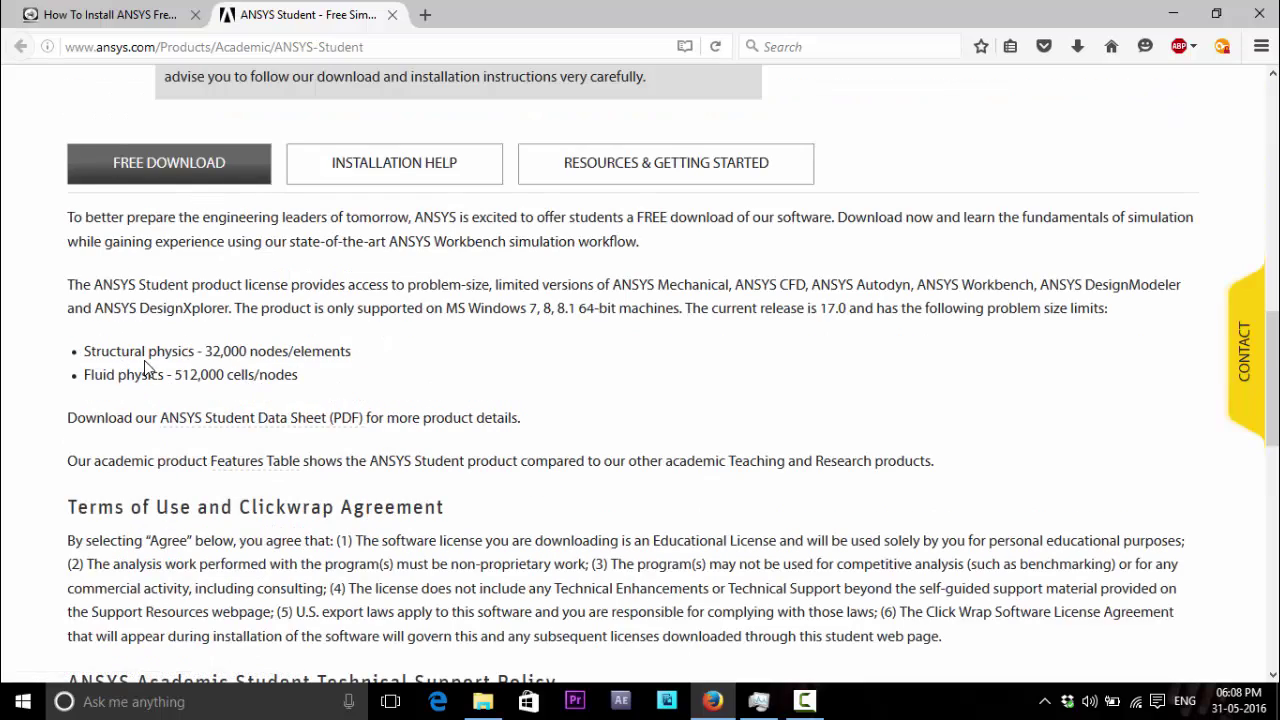
scroll(144, 362, down, 6)
scroll(130, 372, down, 1)
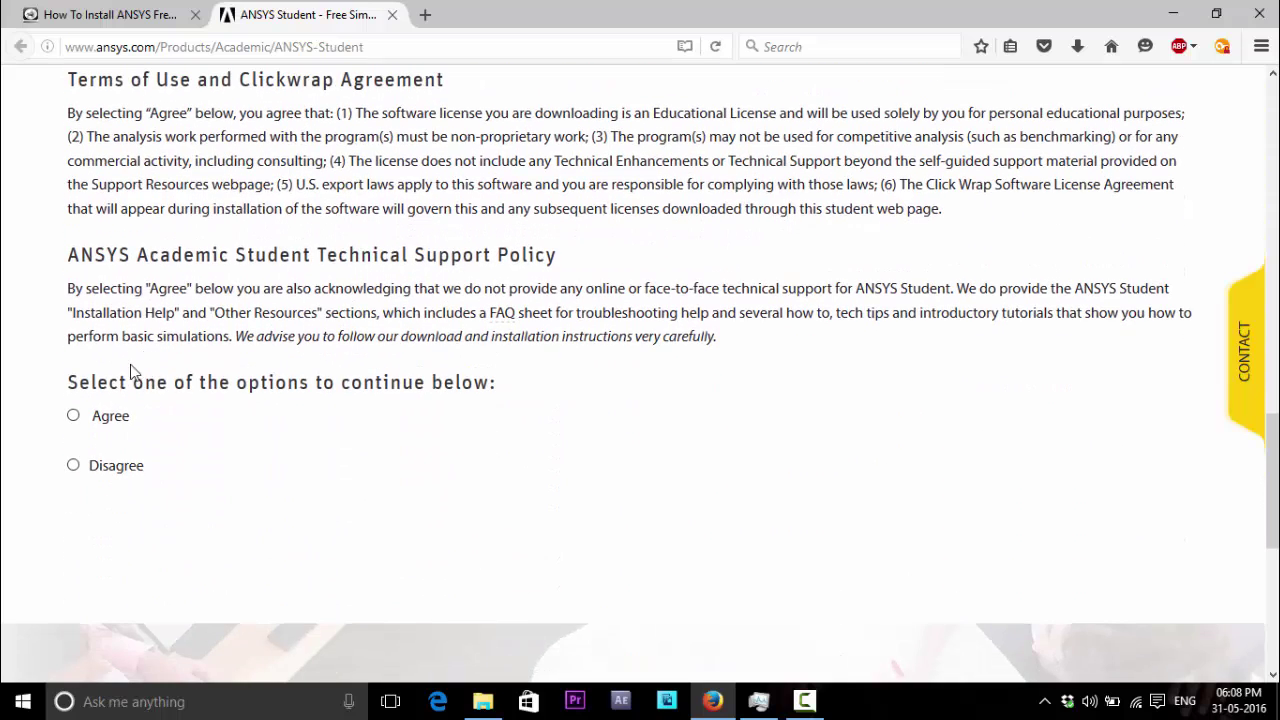
click(74, 417)
Select ANSYS Student Release 17.0 for Windows x64 (4.05 GByte) as the download.
scroll(74, 420, down, 3)
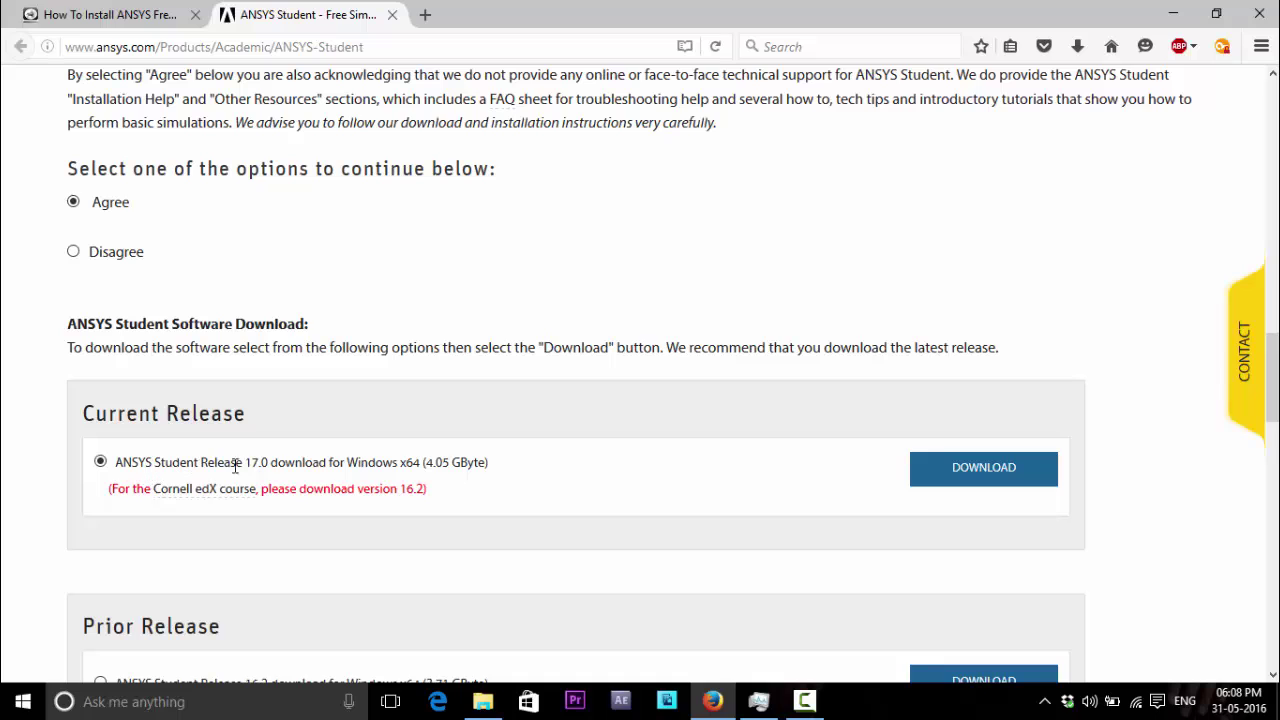
scroll(112, 472, down, 3)
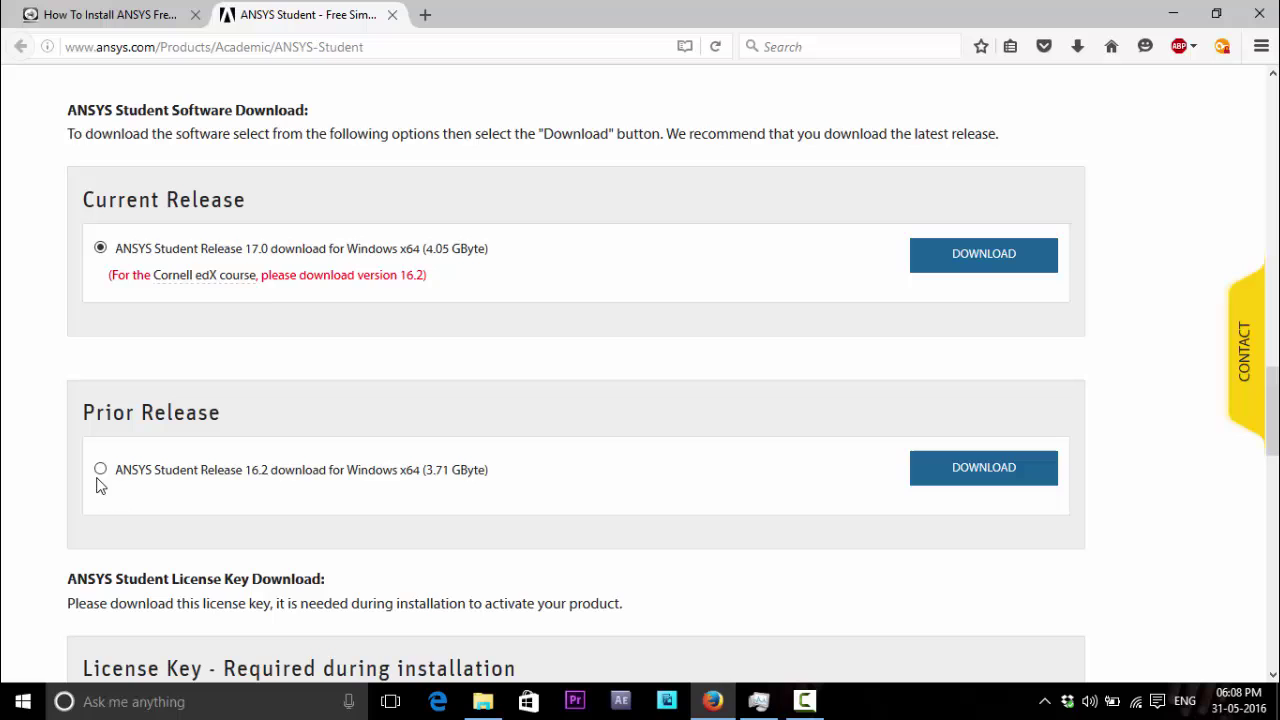
click(101, 249)
scroll(290, 505, down, 4)
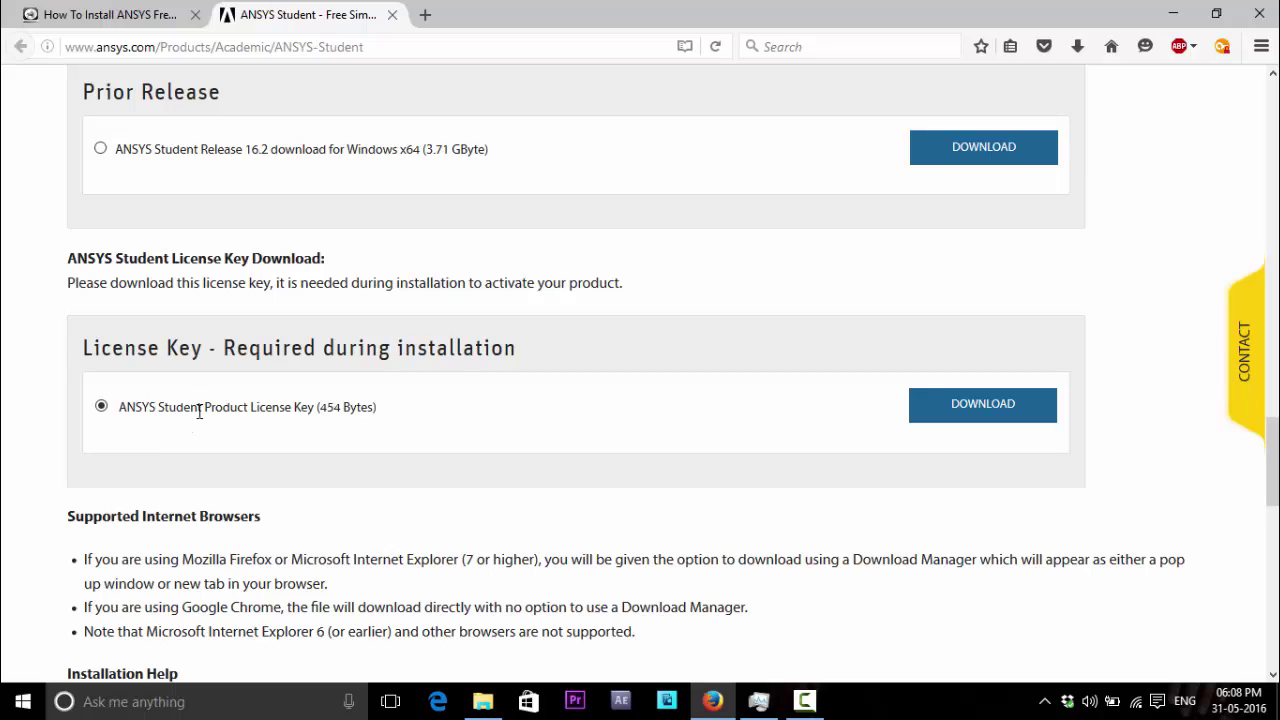
scroll(451, 377, up, 5)
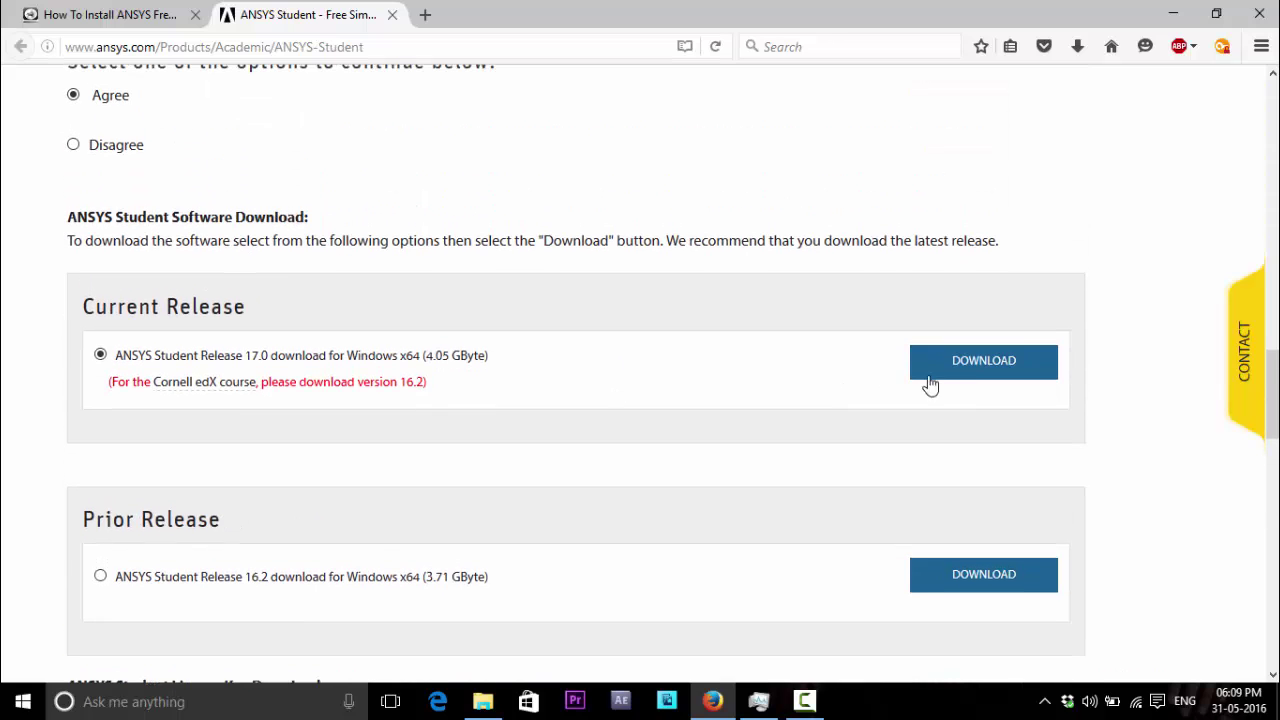
Start the Release 17.0 download and allow the Java download manager to run.
click(986, 368)
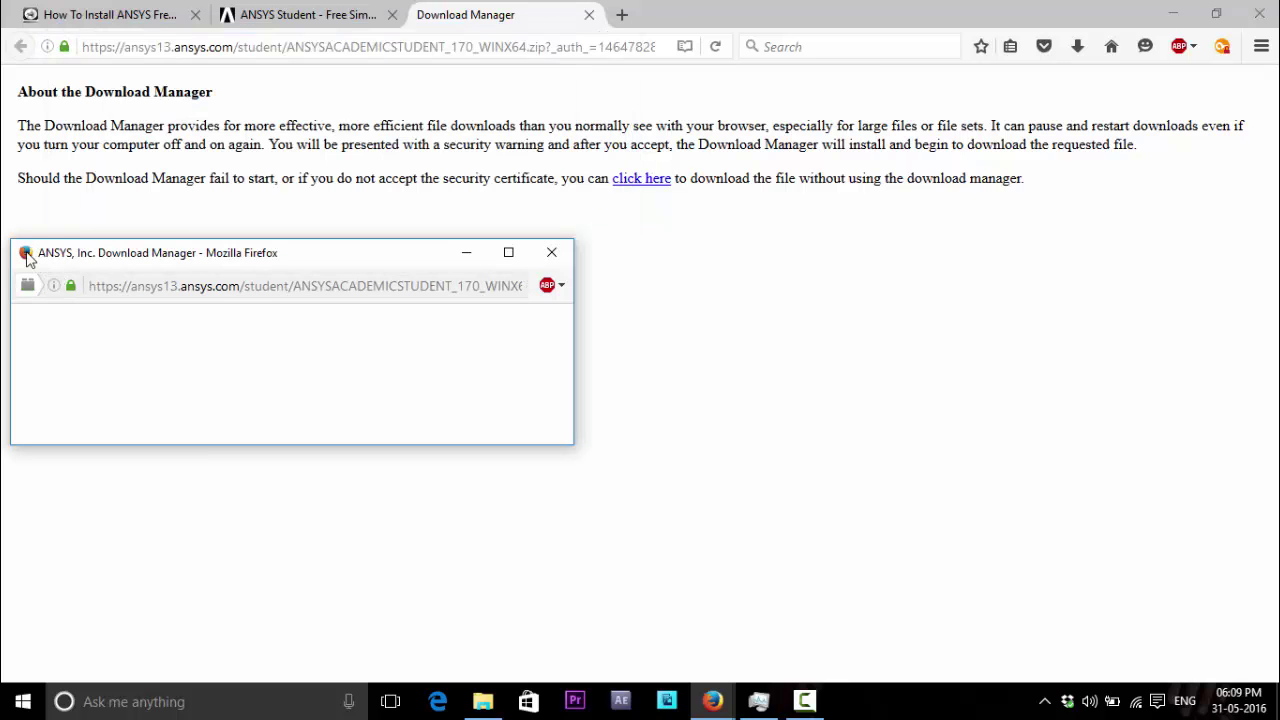
drag(72, 257, 158, 172)
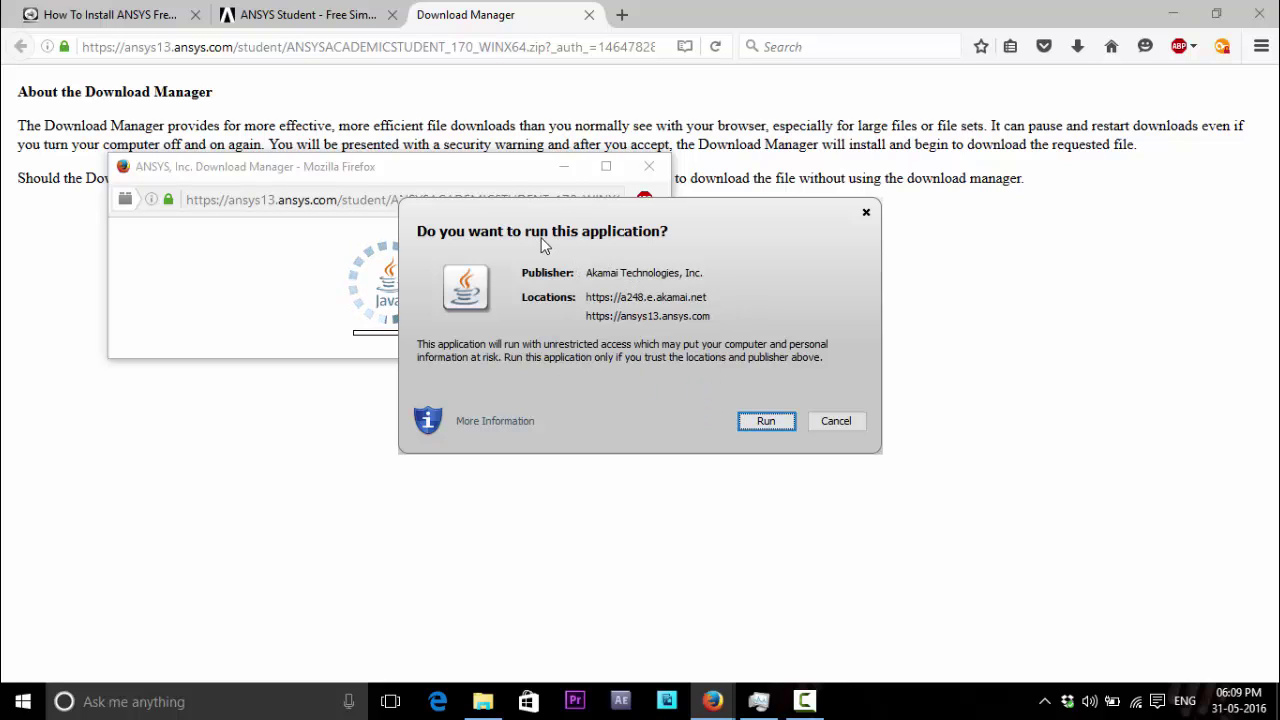
click(763, 420)
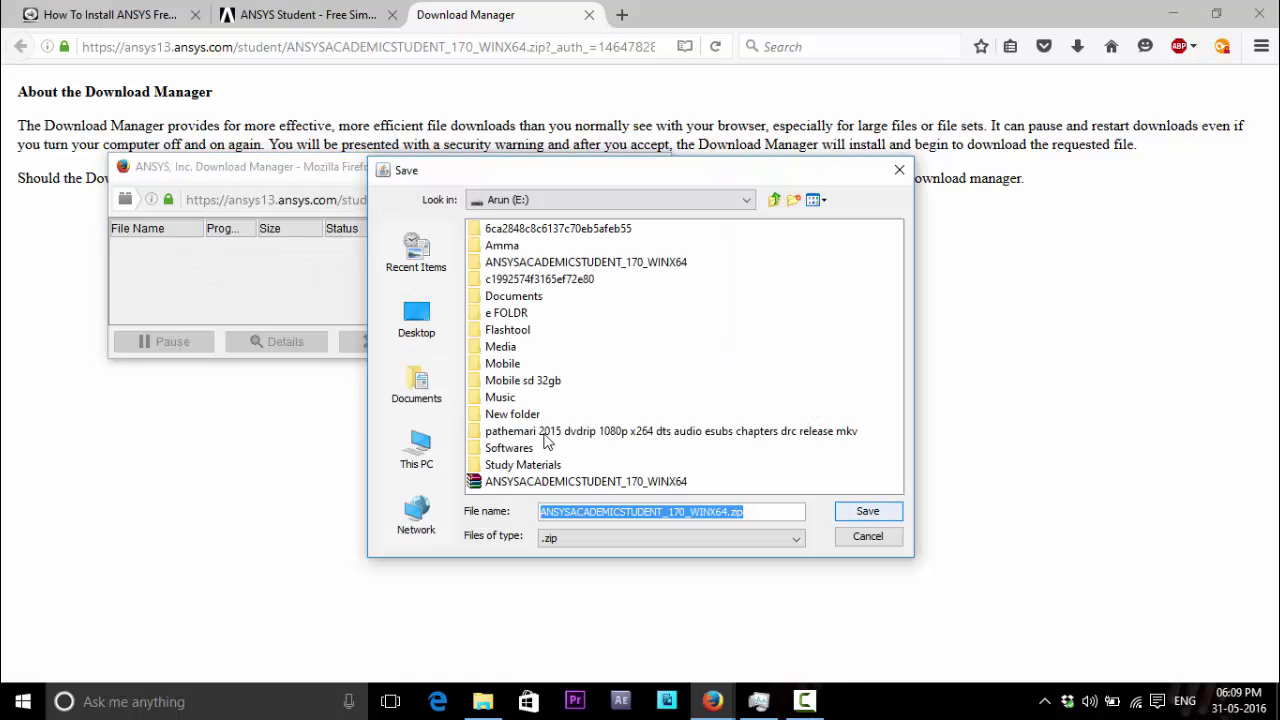
Save the 4.05 GB student zip to drive E under a shortened file name.
mouse_move(456, 177)
mouse_down()
mouse_move(321, 177)
mouse_move(447, 165)
mouse_up()
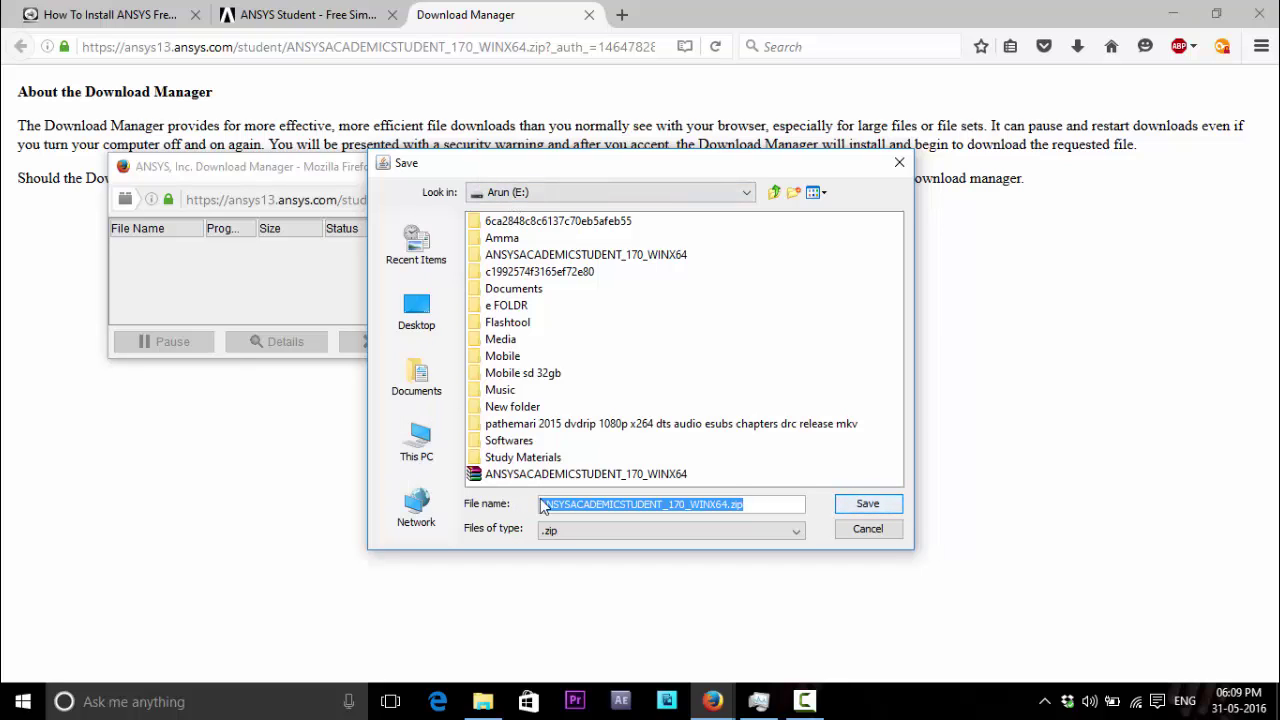
click(545, 191)
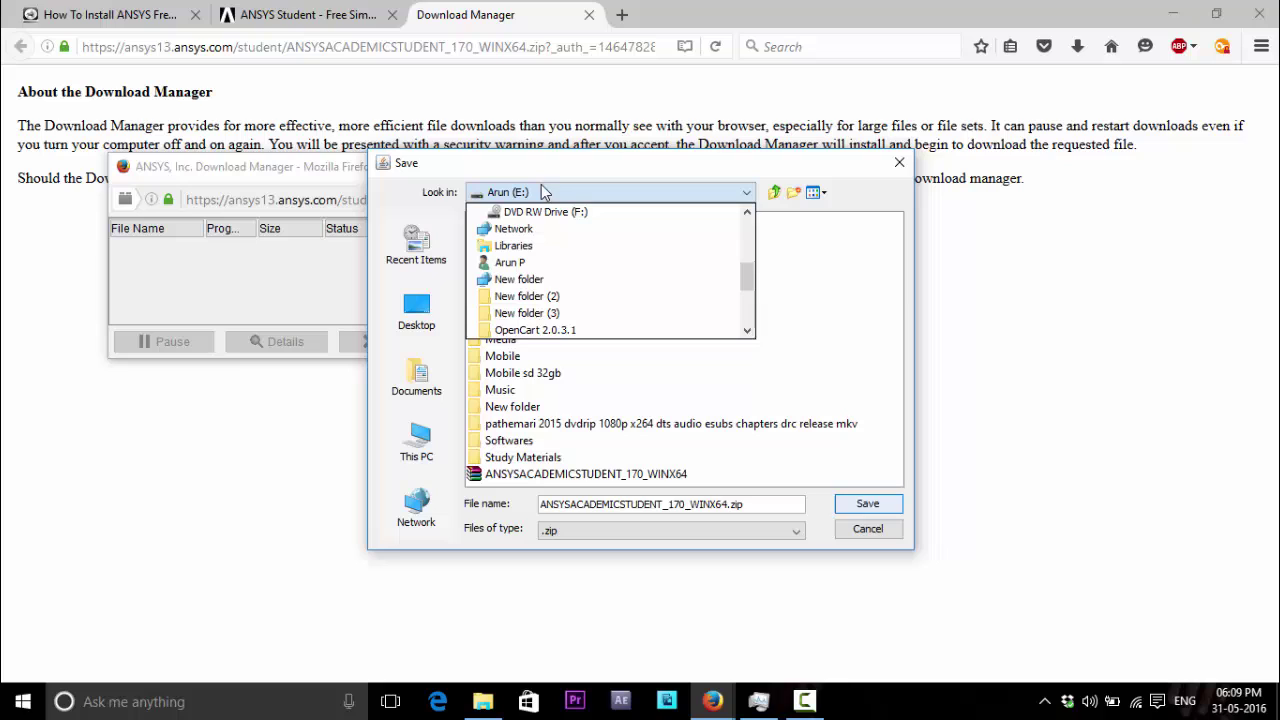
click(545, 191)
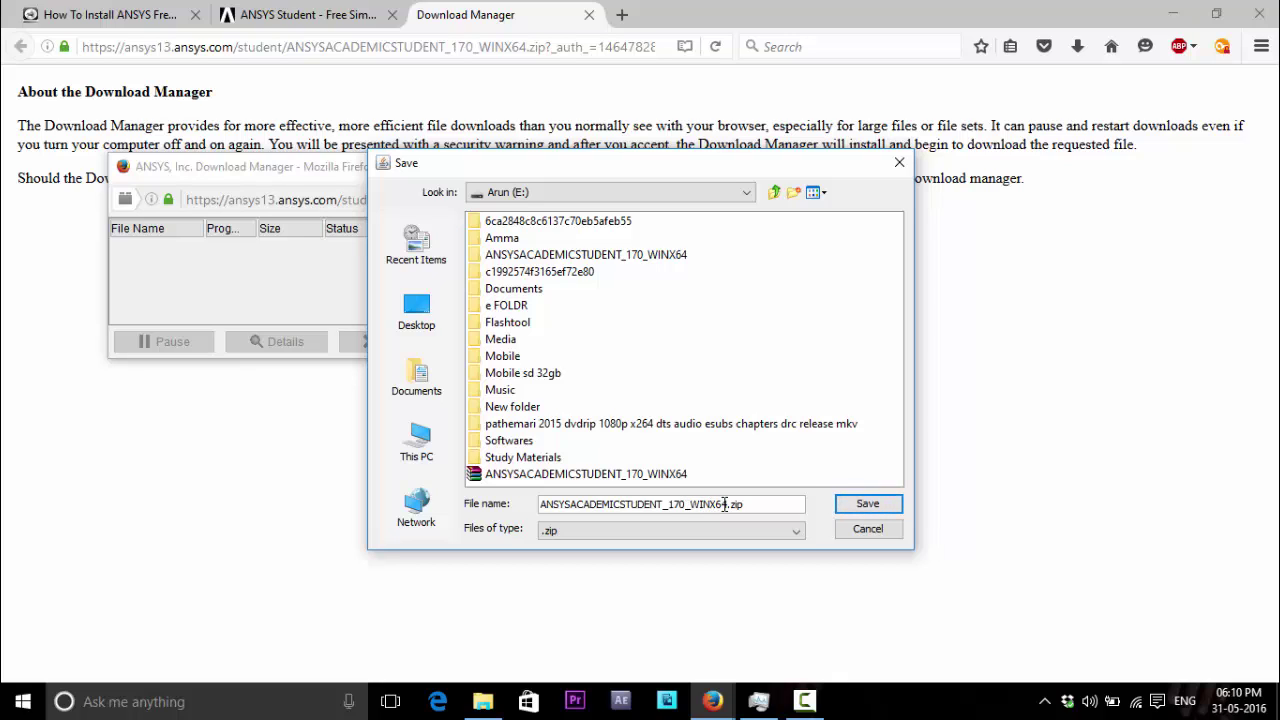
text(4)
key(BackSpace)
key(BackSpace)
key(BackSpace)
key(BackSpace)
key(BackSpace)
key(BackSpace)
key(BackSpace)
key(BackSpace)
key(BackSpace)
key(BackSpace)
key(BackSpace)
key(BackSpace)
key(BackSpace)
click(868, 504)
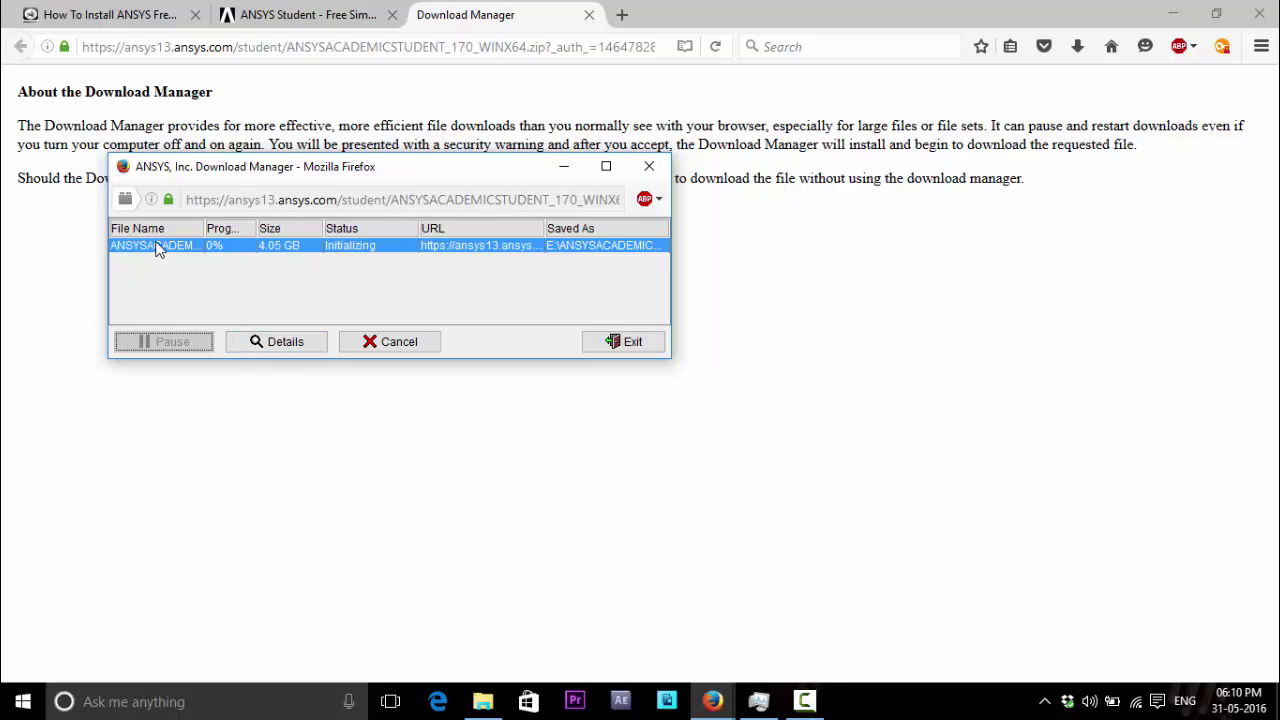
Check the download details, leave the 4.05 GB download paused at 0%, and close the manager.
click(275, 346)
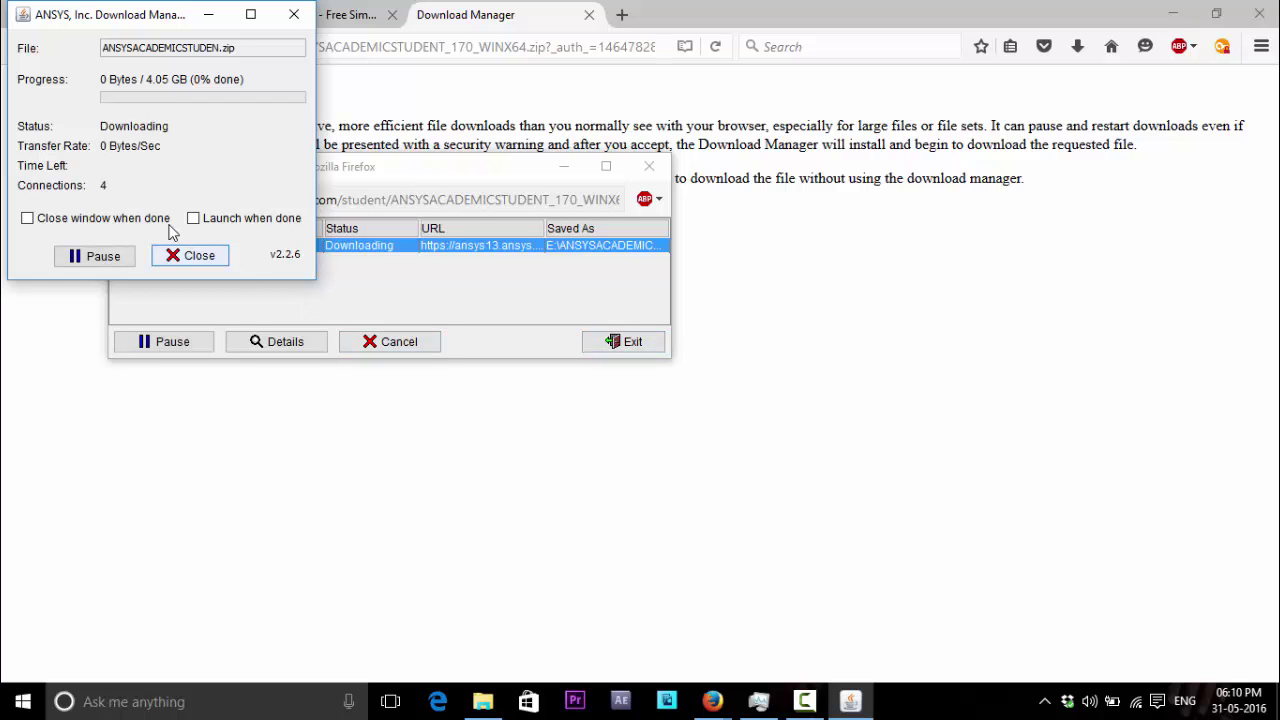
click(195, 256)
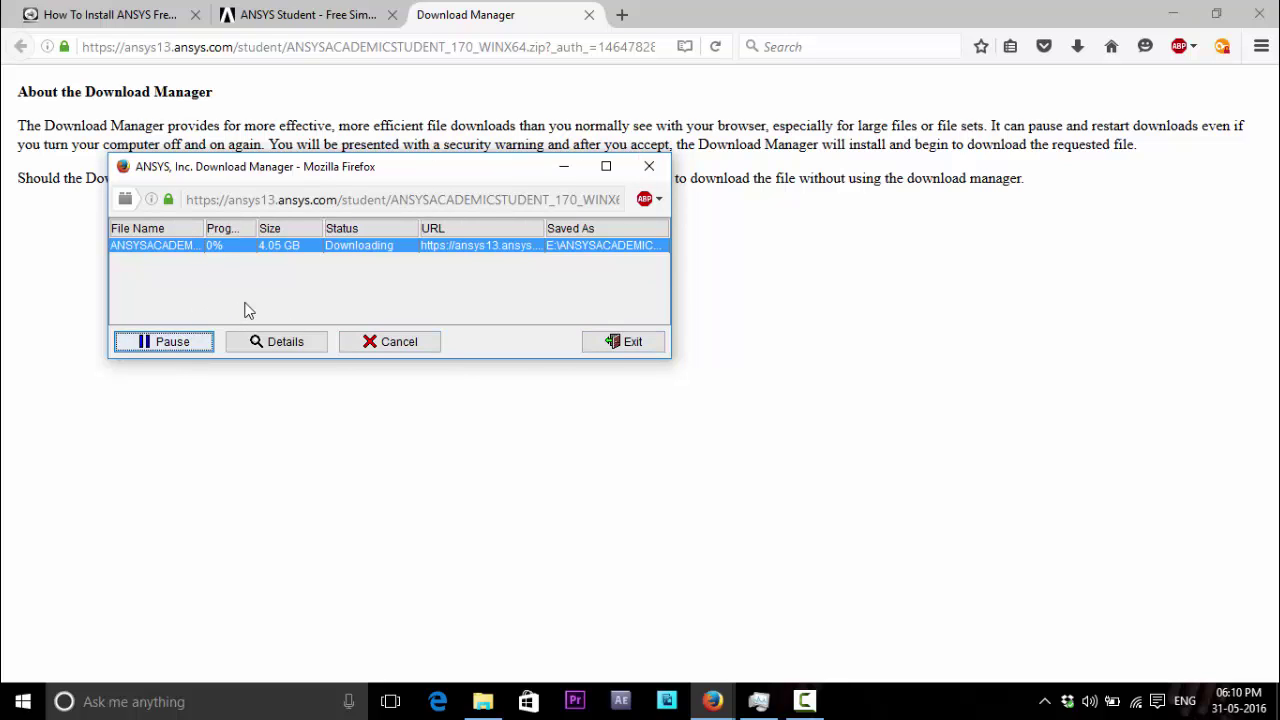
click(162, 346)
click(148, 343)
click(169, 346)
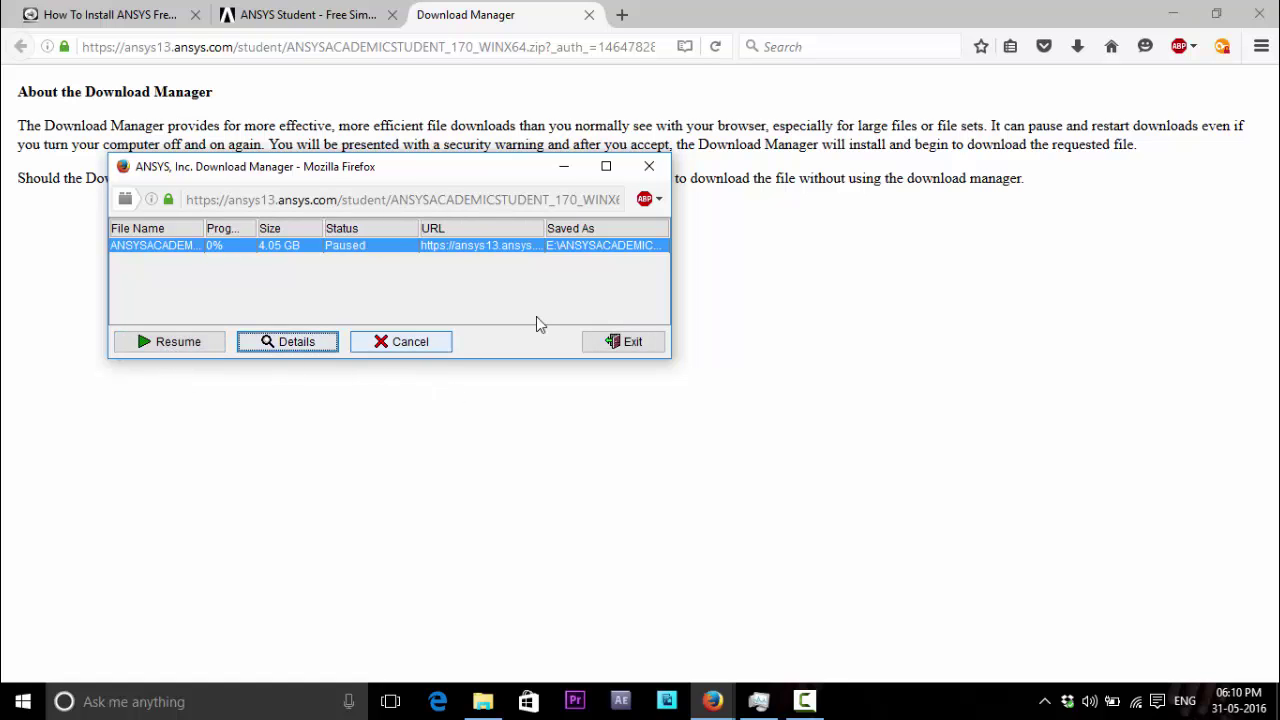
click(649, 166)
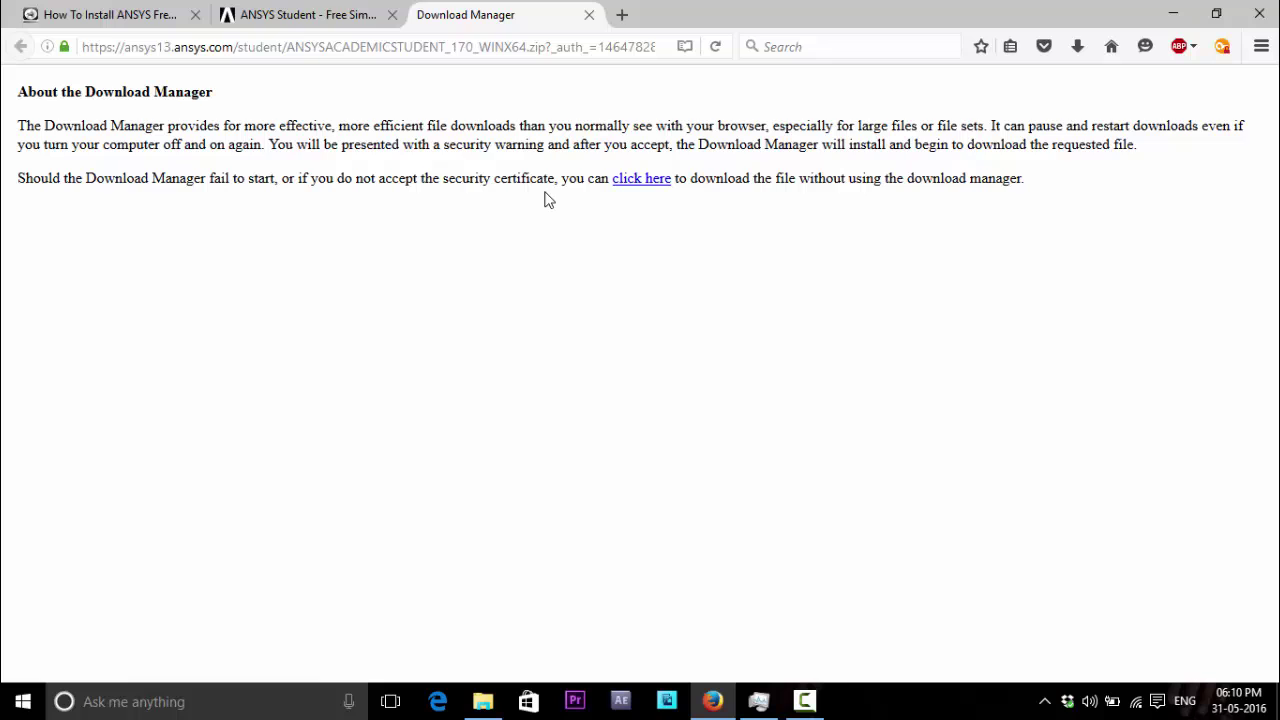
Relaunch the Release 17.0 download and check its progress details.
click(590, 15)
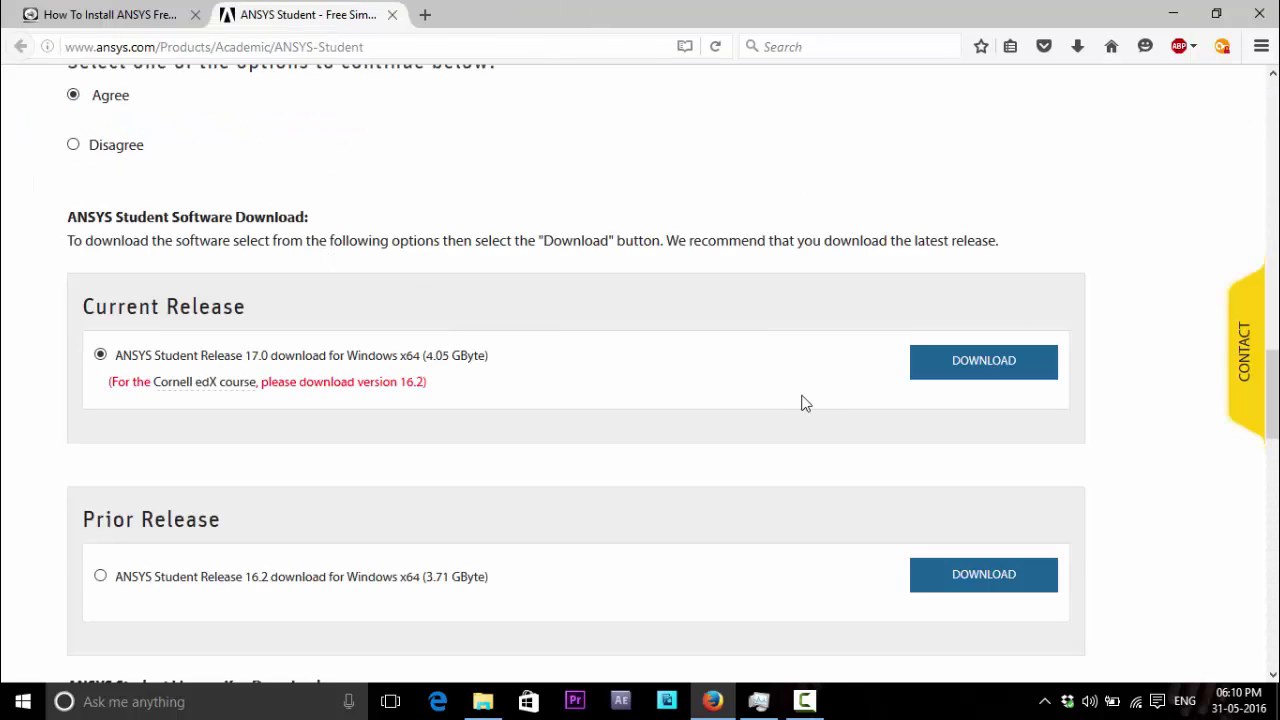
click(977, 370)
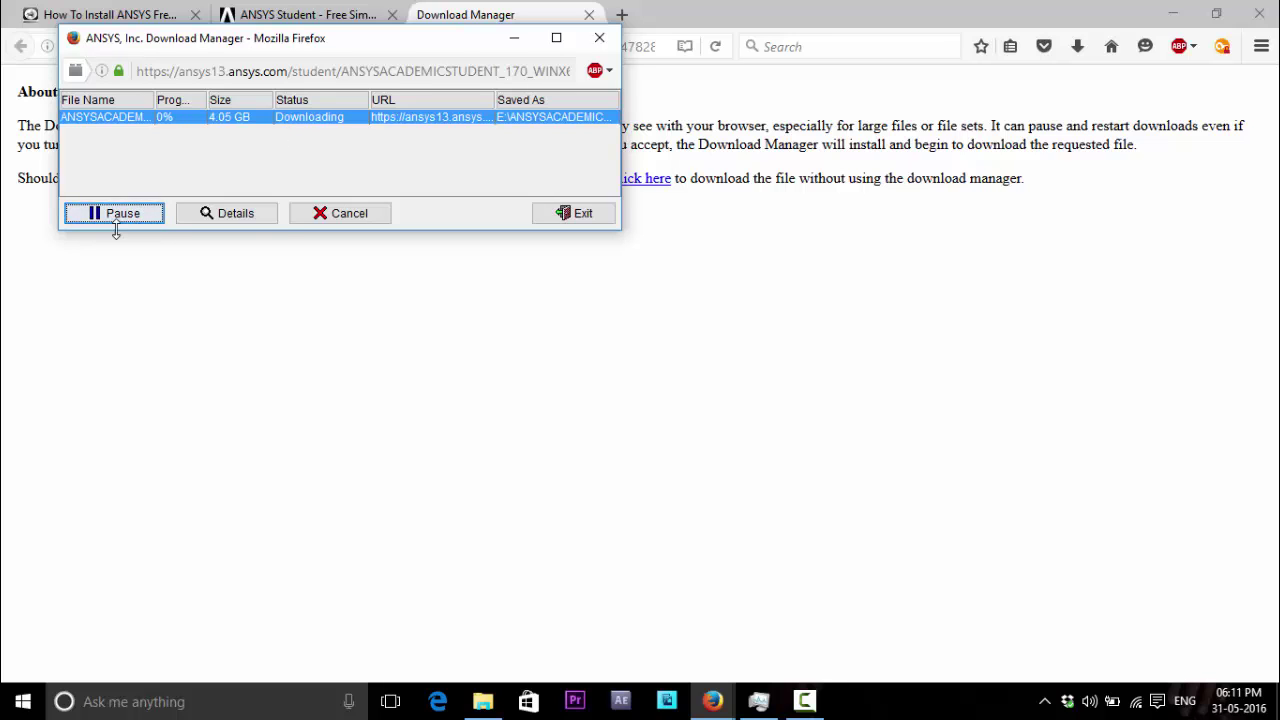
click(250, 212)
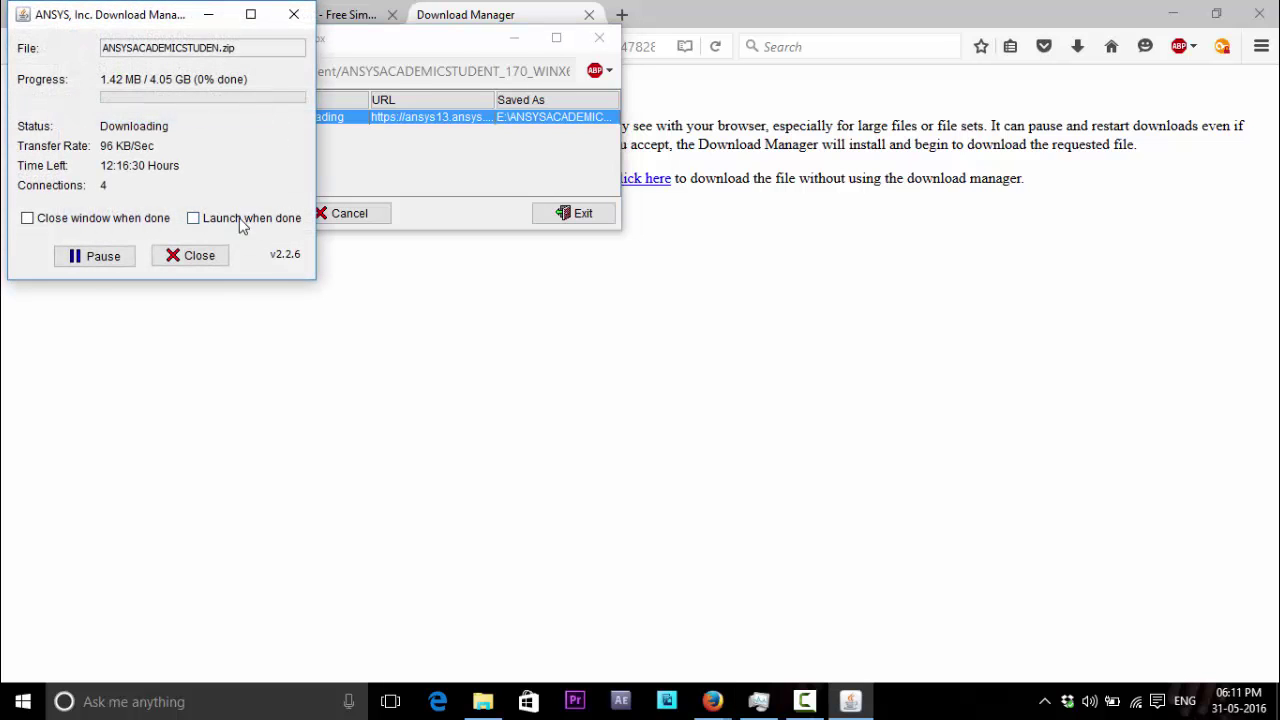
click(199, 258)
Pause the download and exit the ANSYS Download Manager, confirming the warning.
click(126, 213)
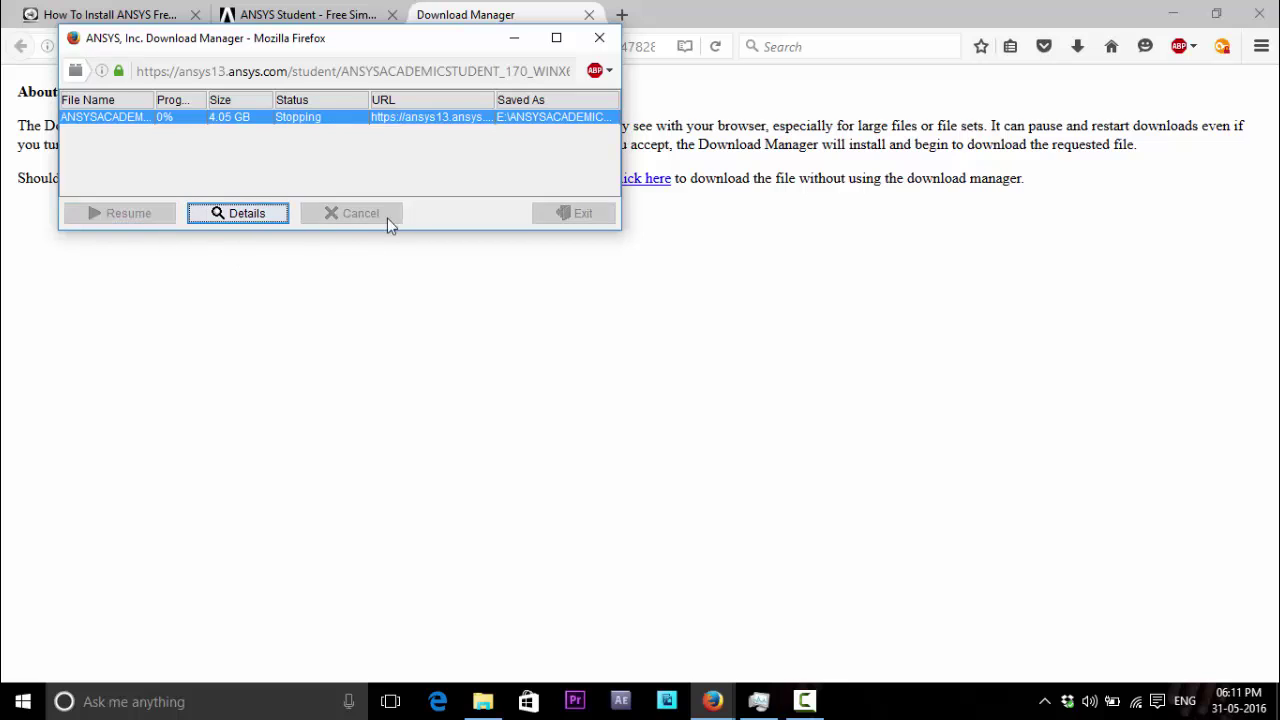
click(583, 214)
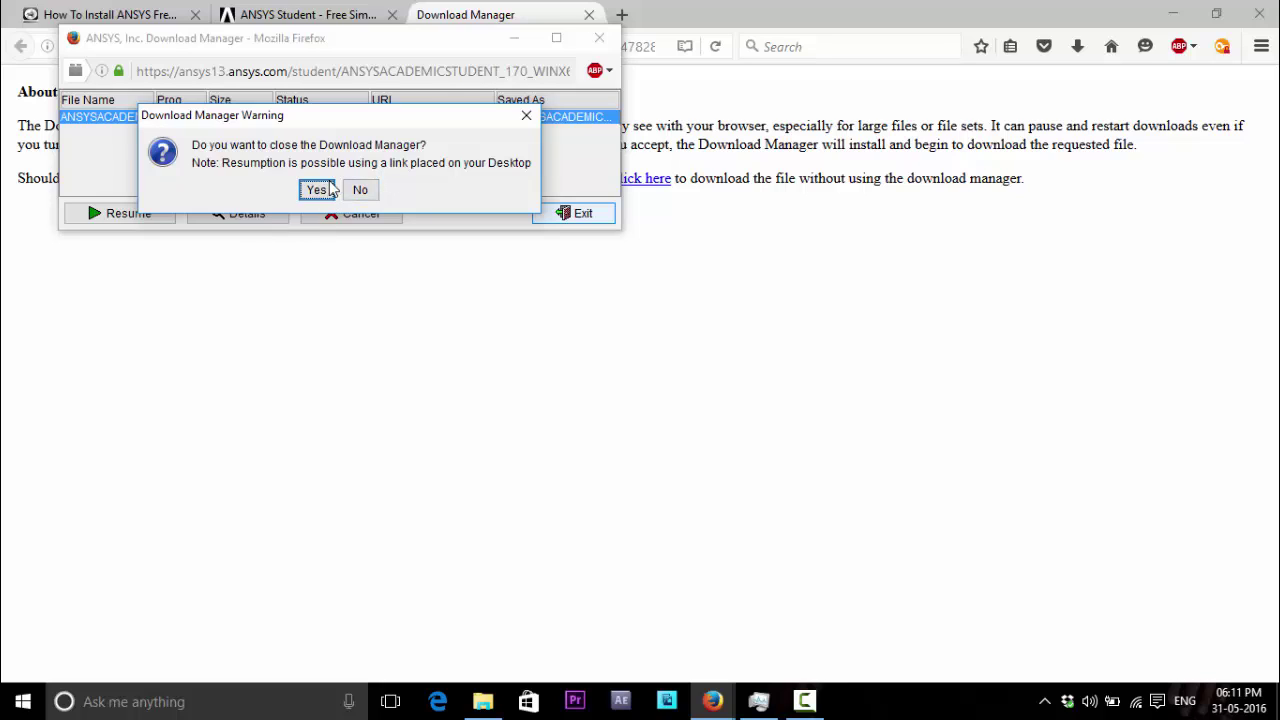
click(360, 190)
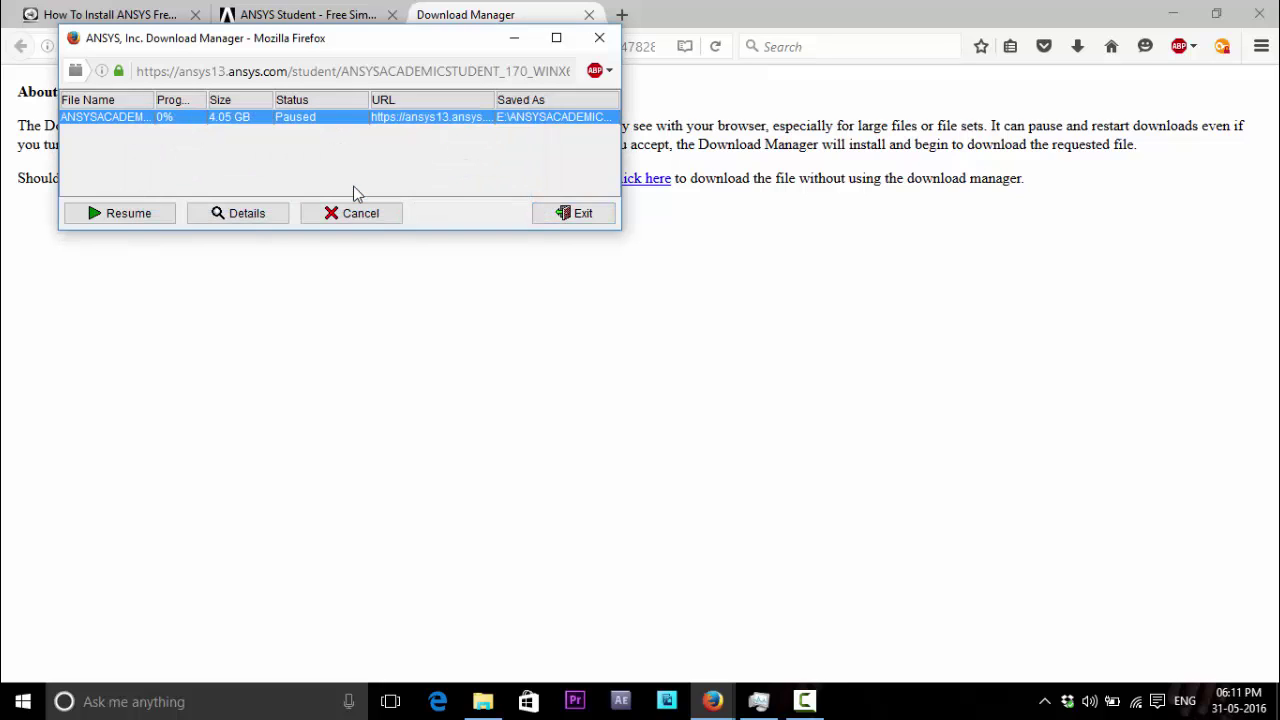
click(600, 39)
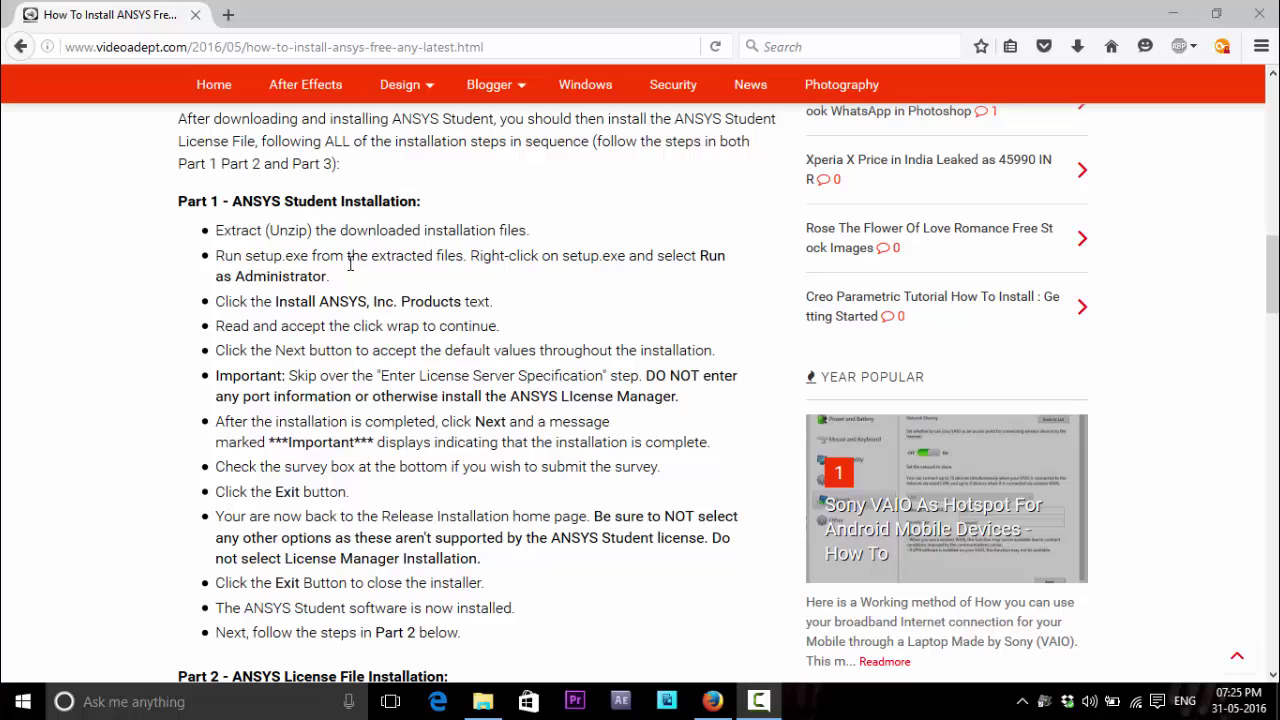
Run setup from the ANSYSACADEMICSTUDENT_170_WINX64 folder to open the ANSYS 17.0 launcher.
click(490, 700)
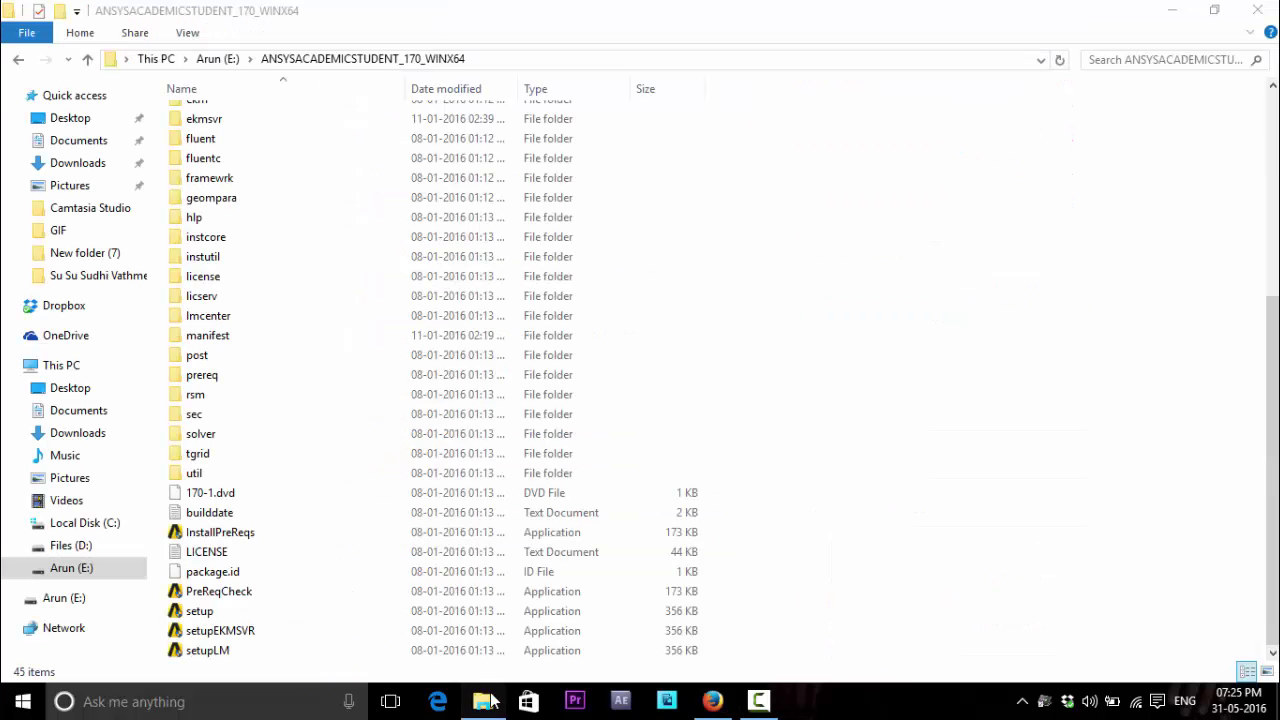
scroll(480, 312, up, 5)
scroll(480, 330, down, 5)
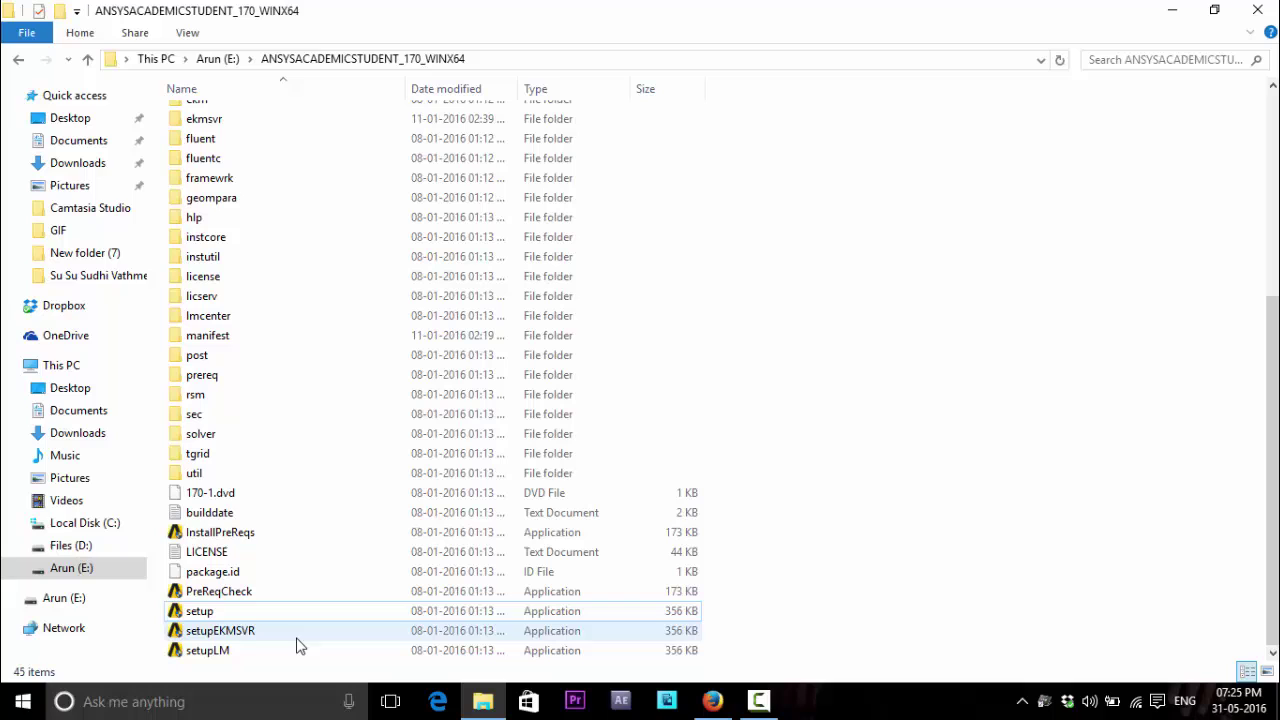
double_click(215, 619)
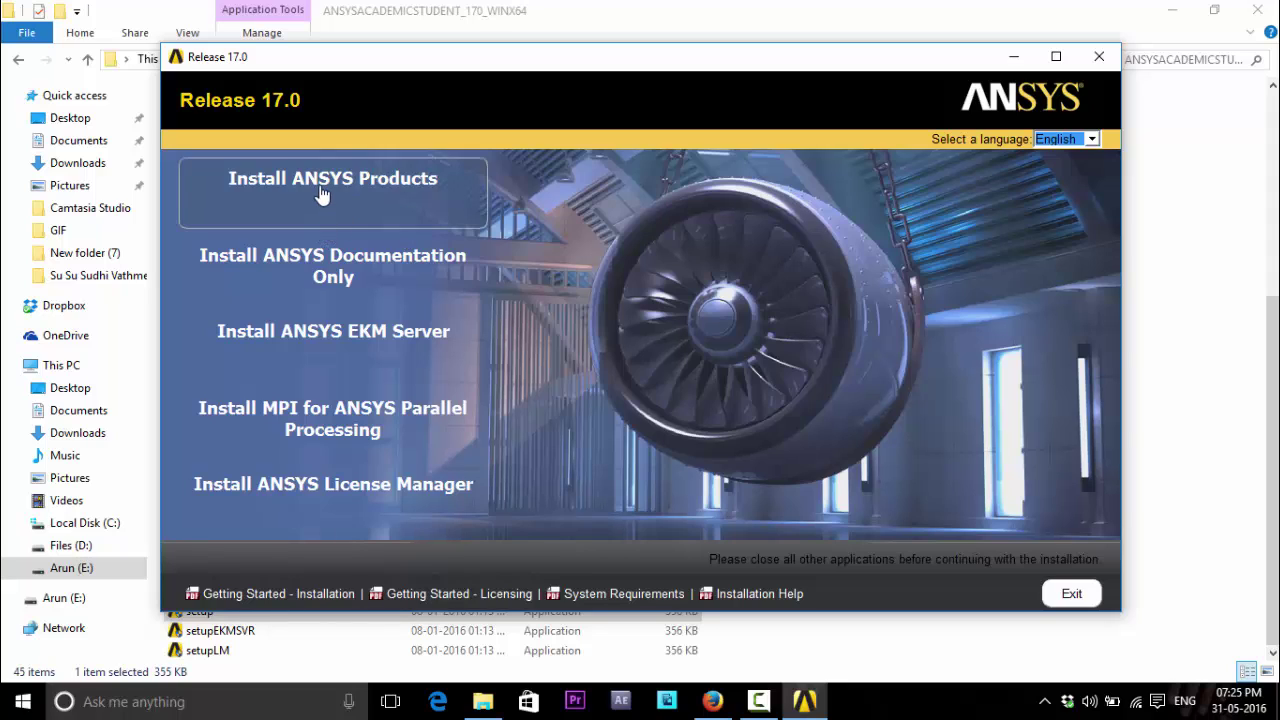
Begin Install ANSYS Products, accept the license agreement, and keep the default install directory.
click(390, 194)
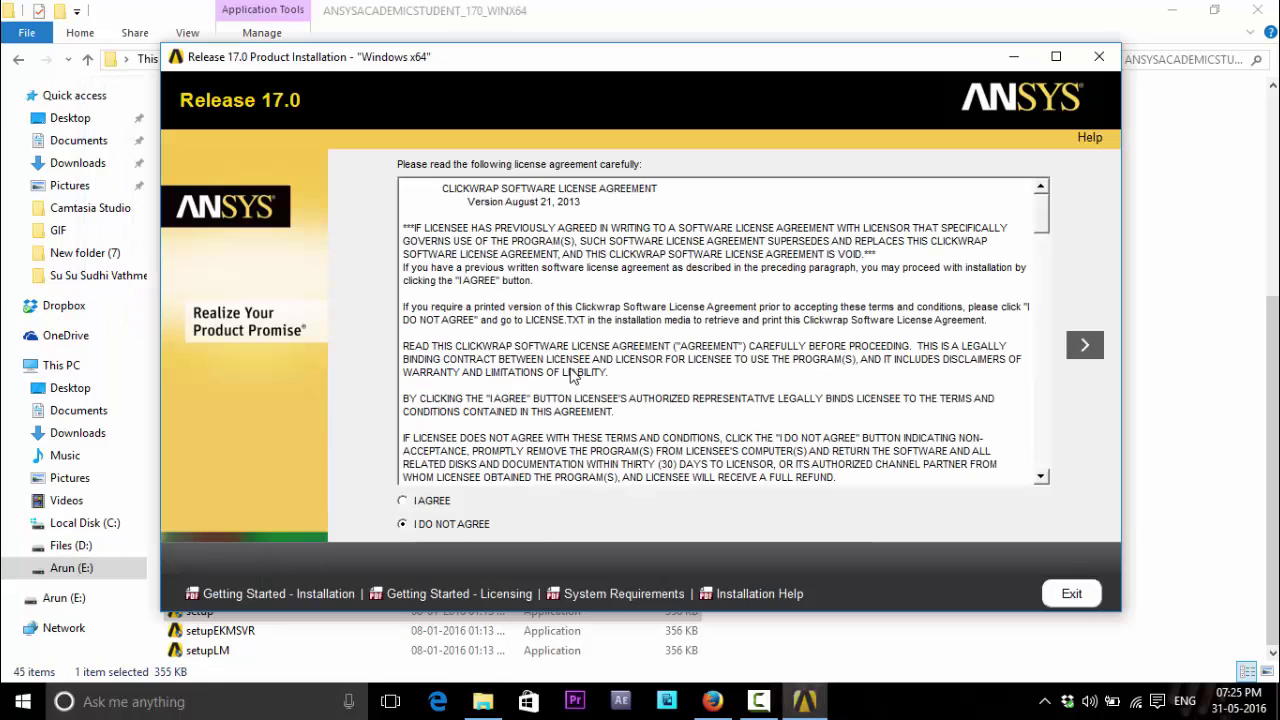
click(403, 501)
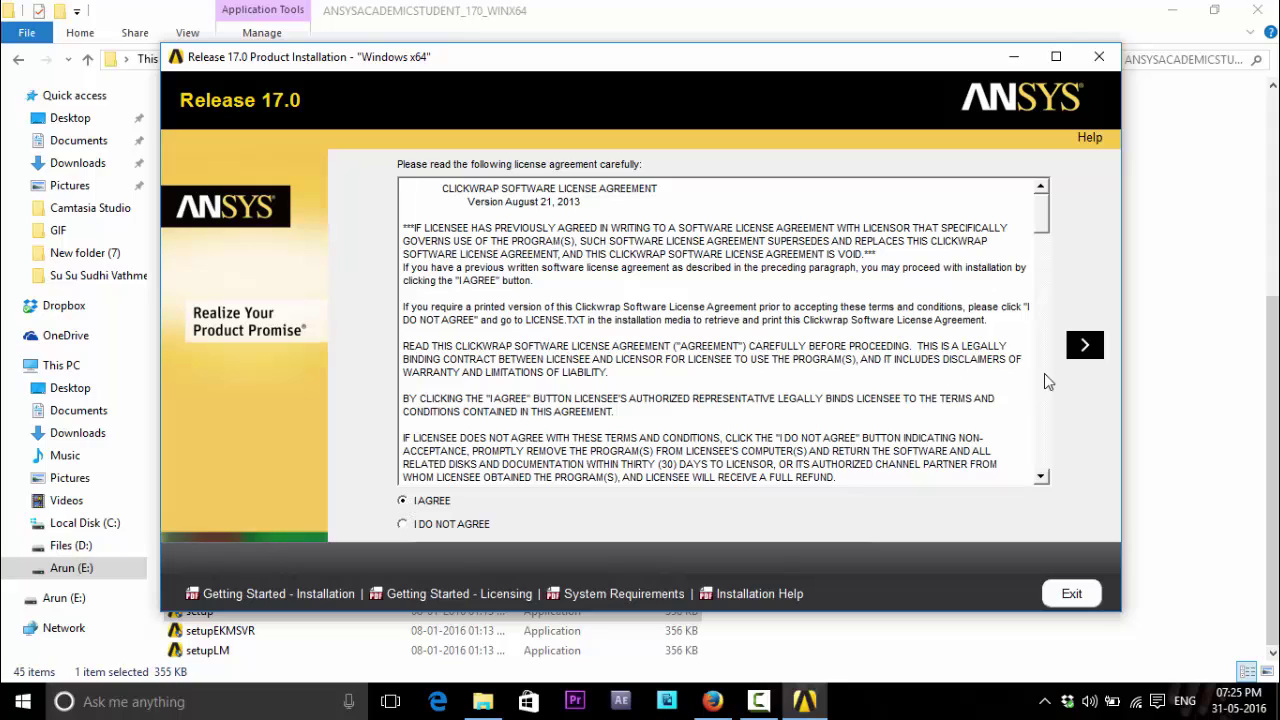
click(1087, 345)
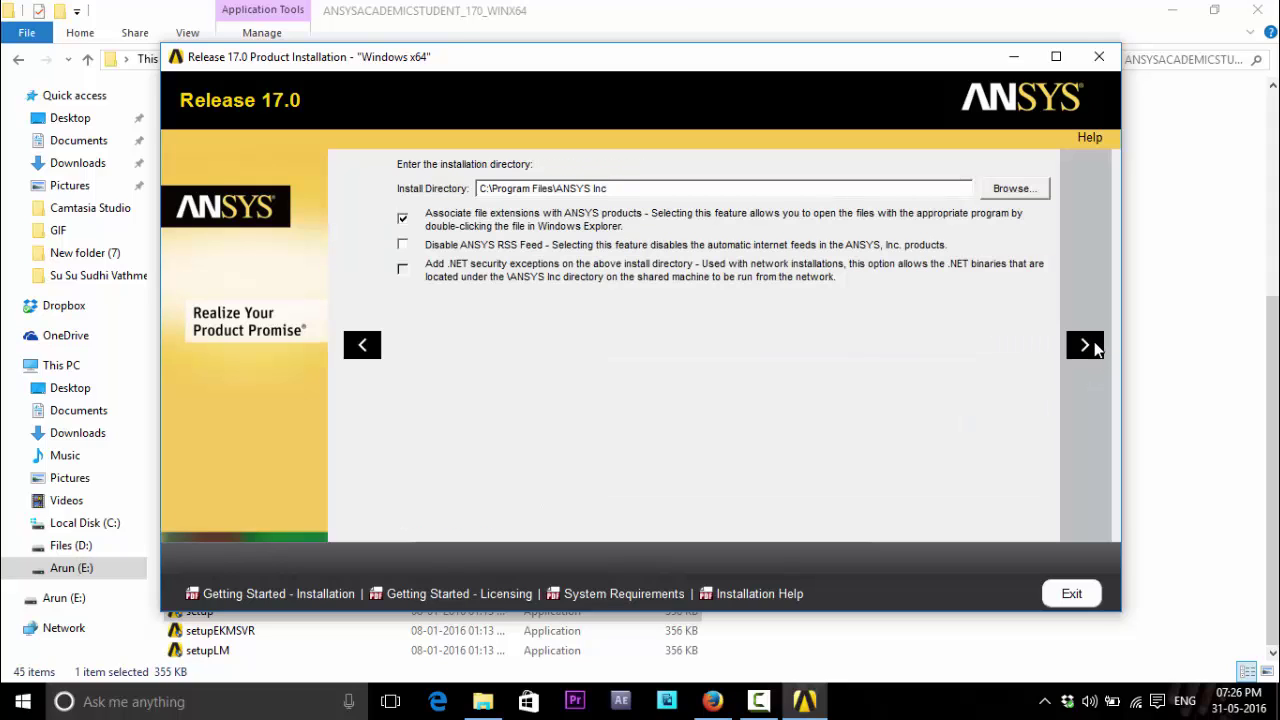
click(1087, 345)
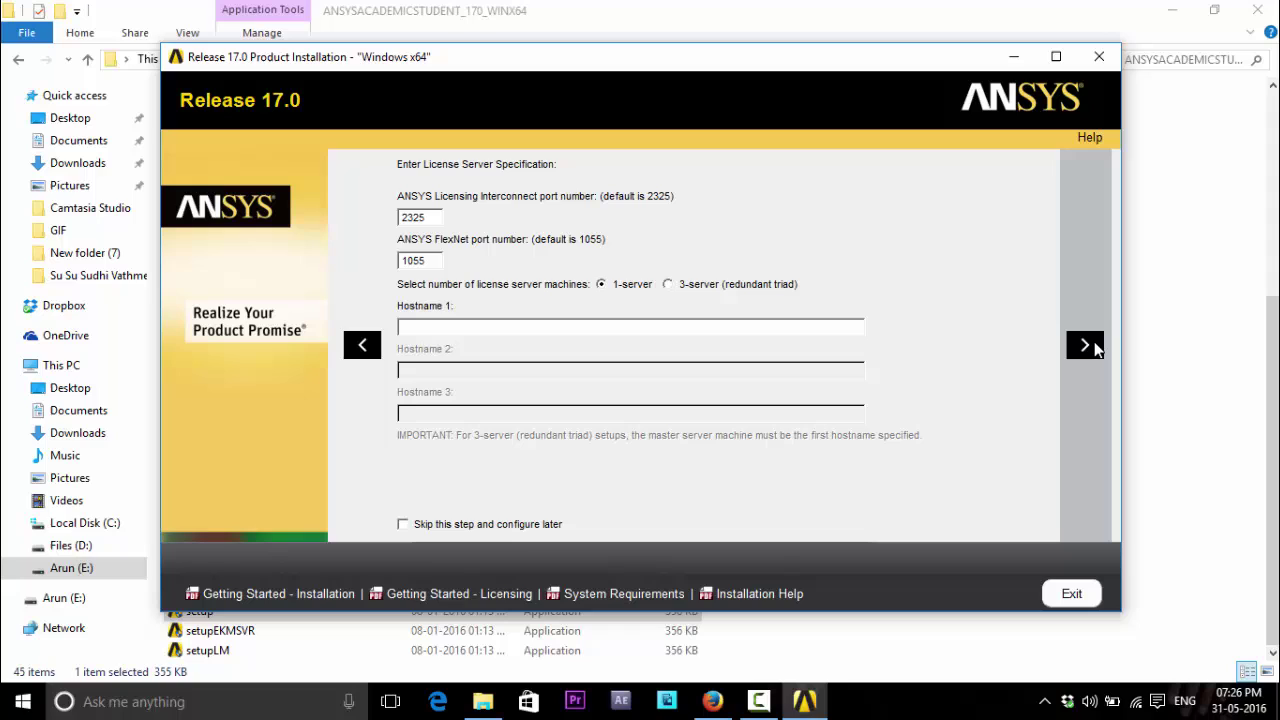
Skip license server configuration for later and start installing the selected products.
click(404, 525)
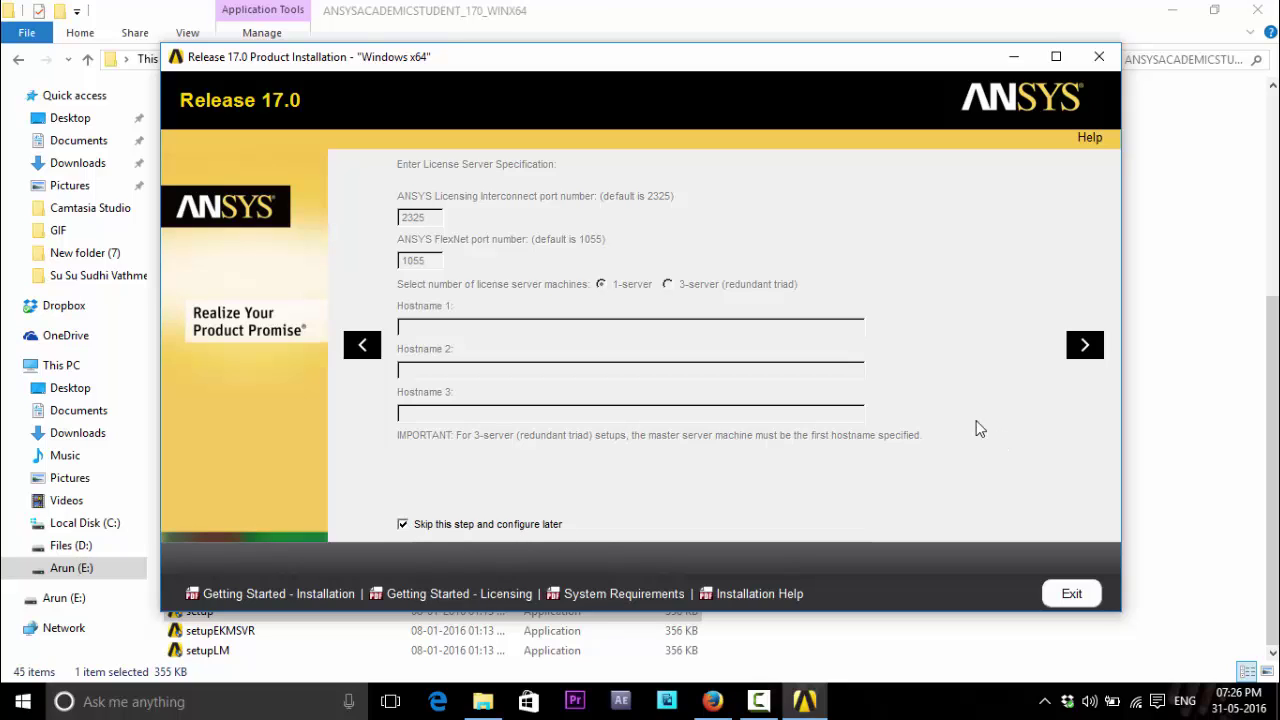
click(1083, 350)
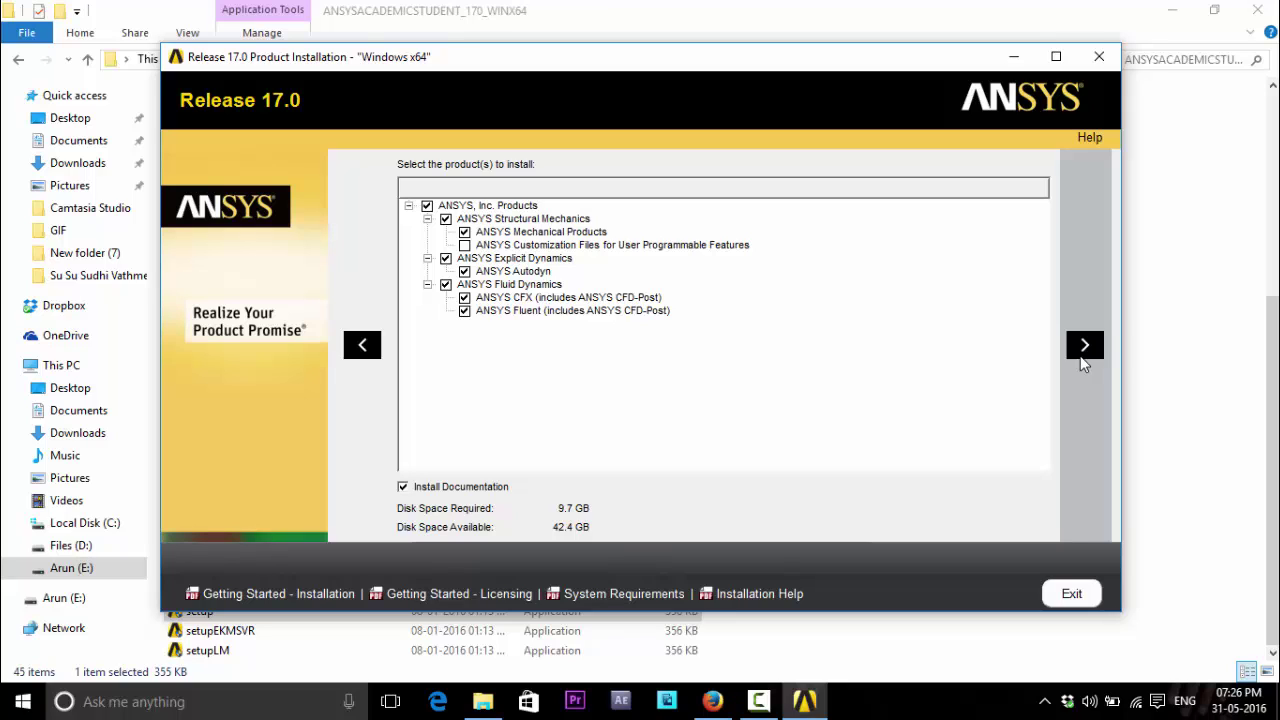
click(362, 345)
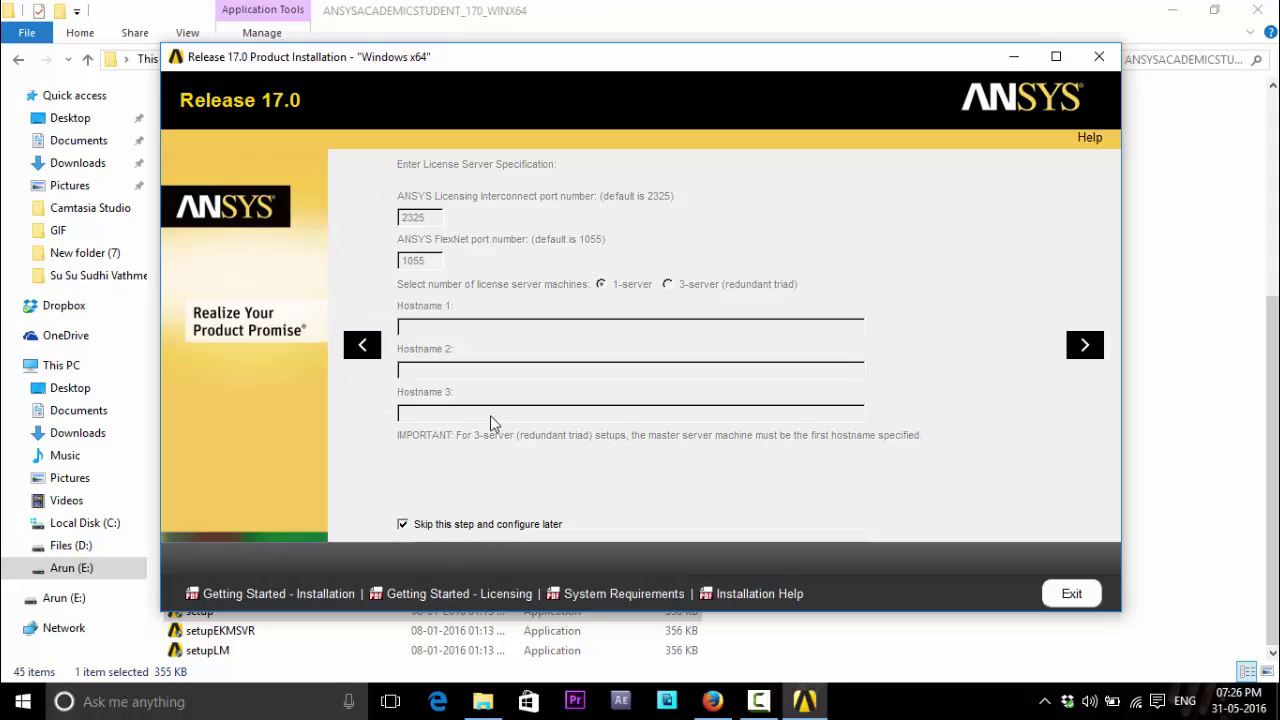
click(1085, 345)
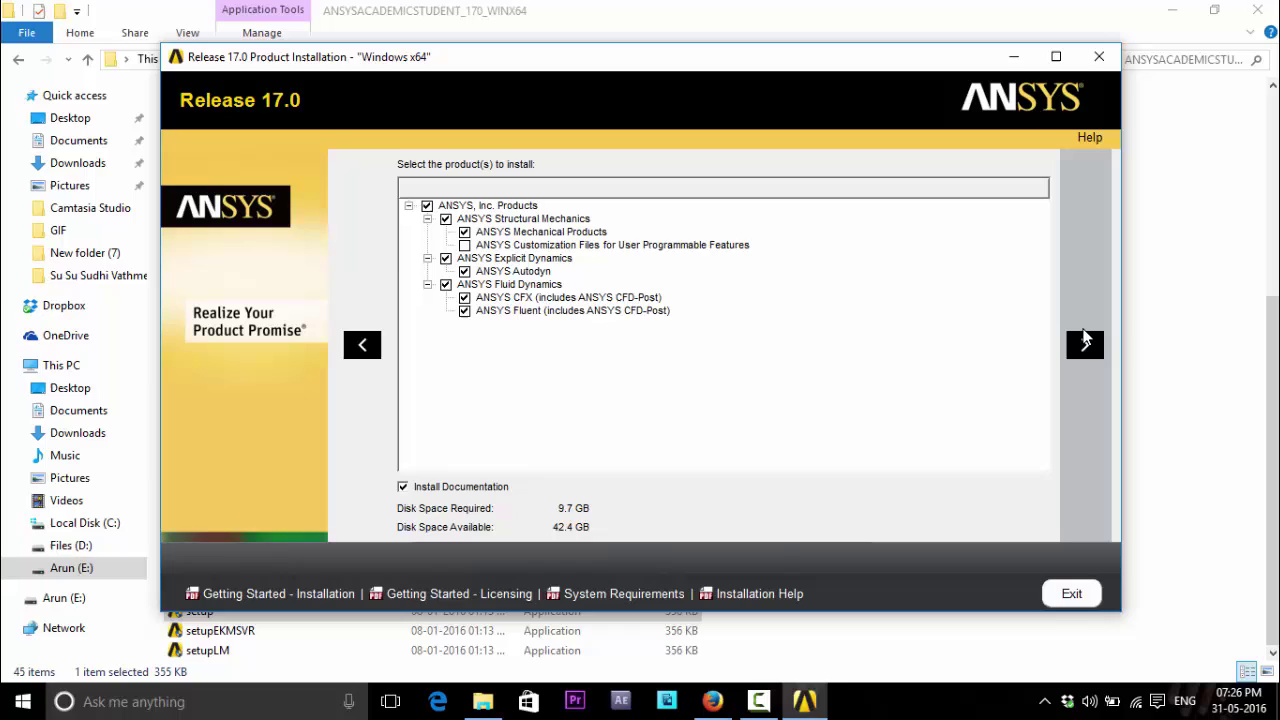
click(1085, 343)
click(1085, 343)
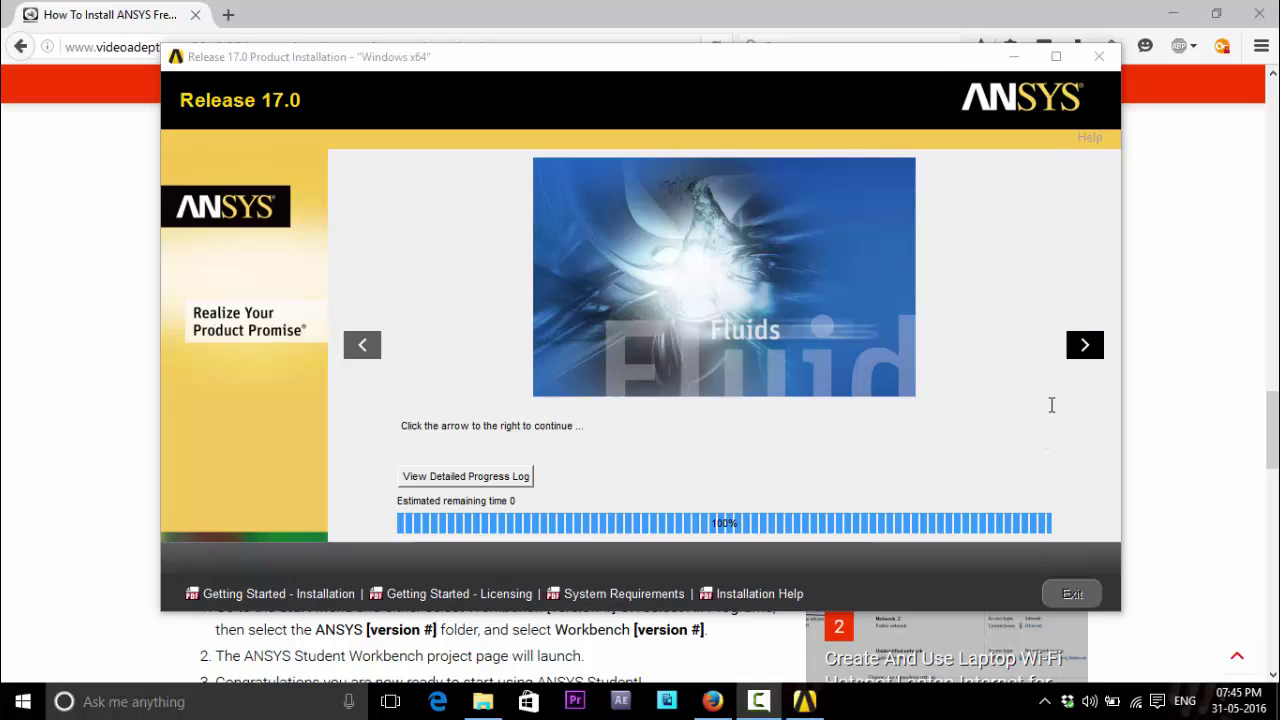
At 100%, continue, untick 'Launch survey upon exiting', and exit both installer and launcher.
click(1082, 347)
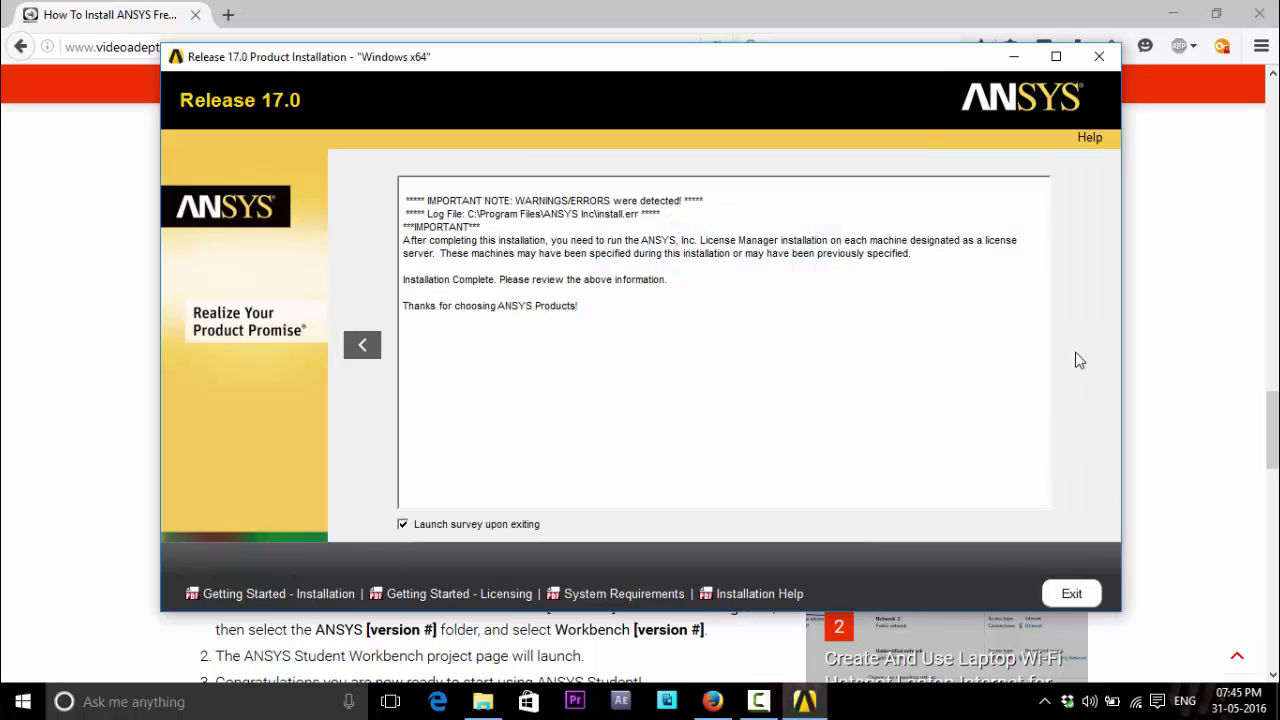
click(532, 528)
click(1071, 595)
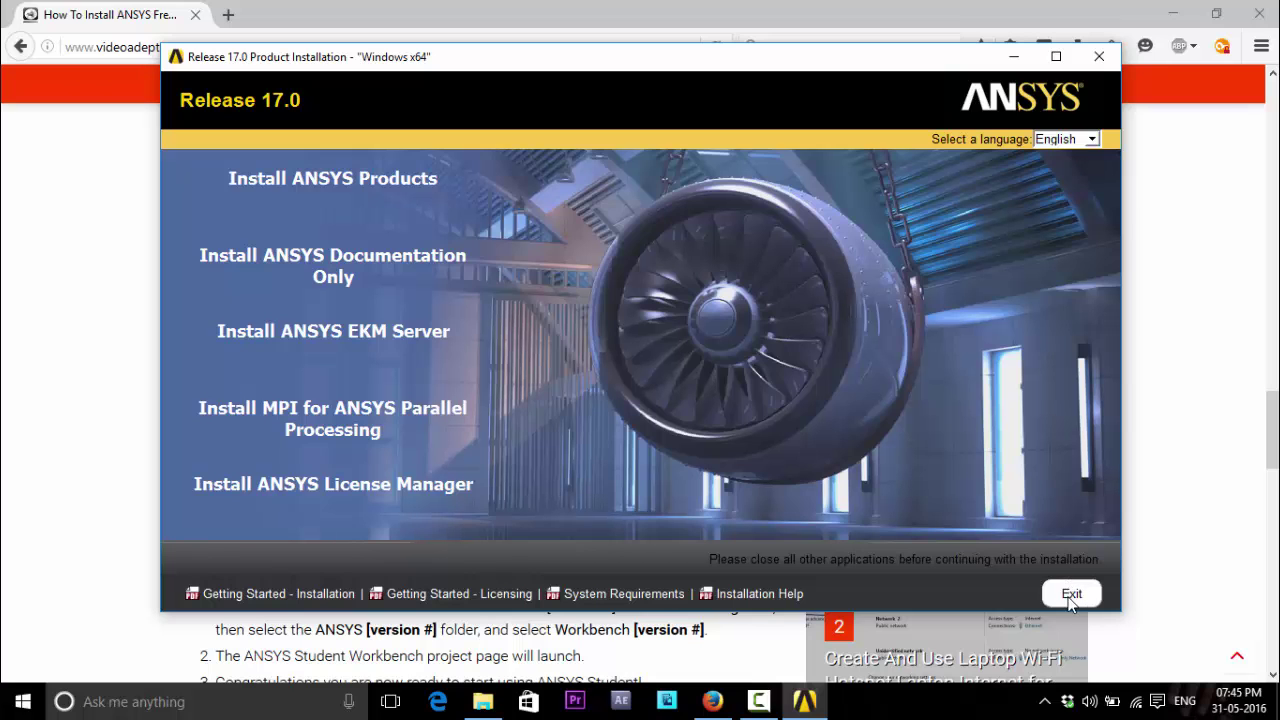
click(1070, 596)
Open Downloads > ansys_student and copy the ansys_student_20160731.lic file.
scroll(621, 514, down, 3)
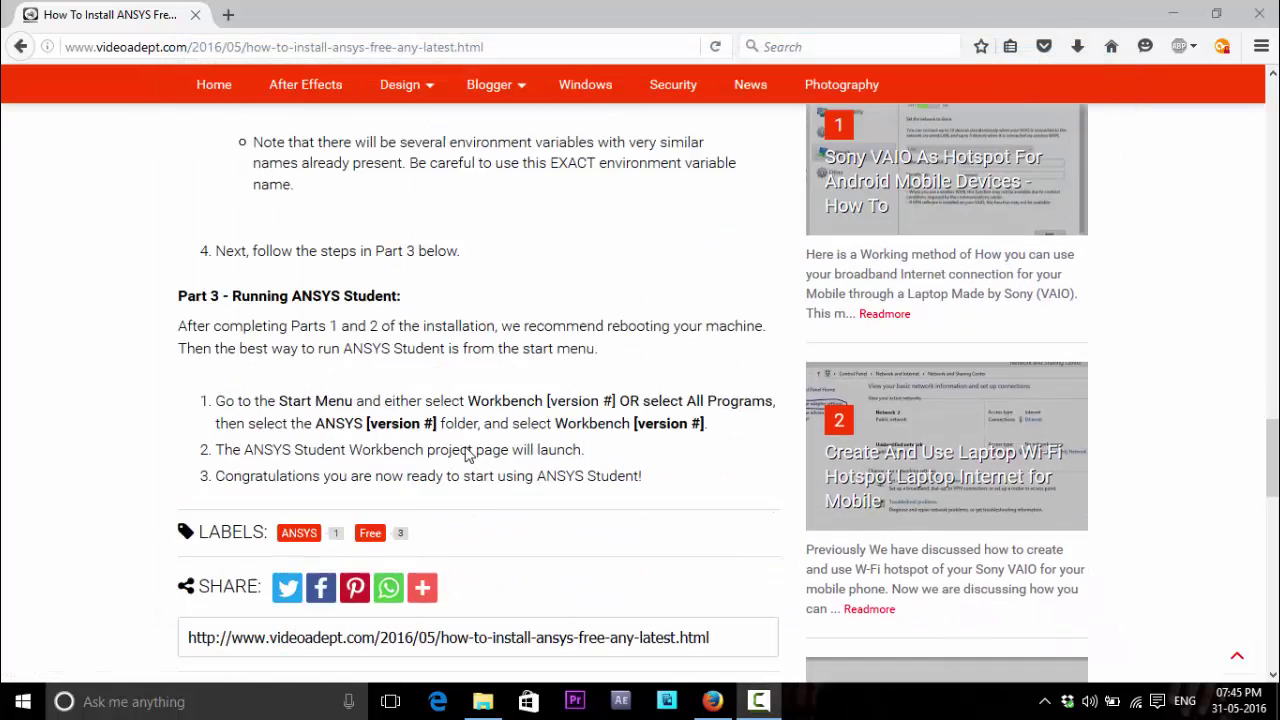
scroll(390, 349, up, 4)
scroll(390, 346, up, 6)
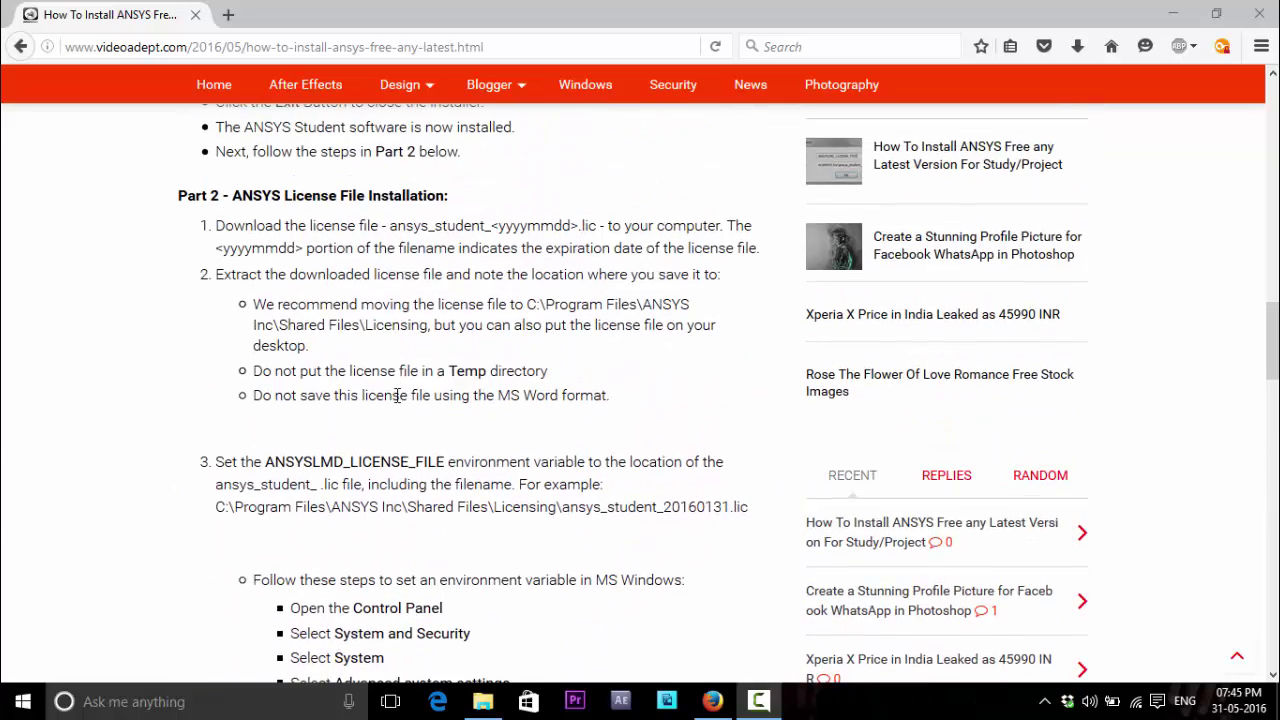
click(483, 701)
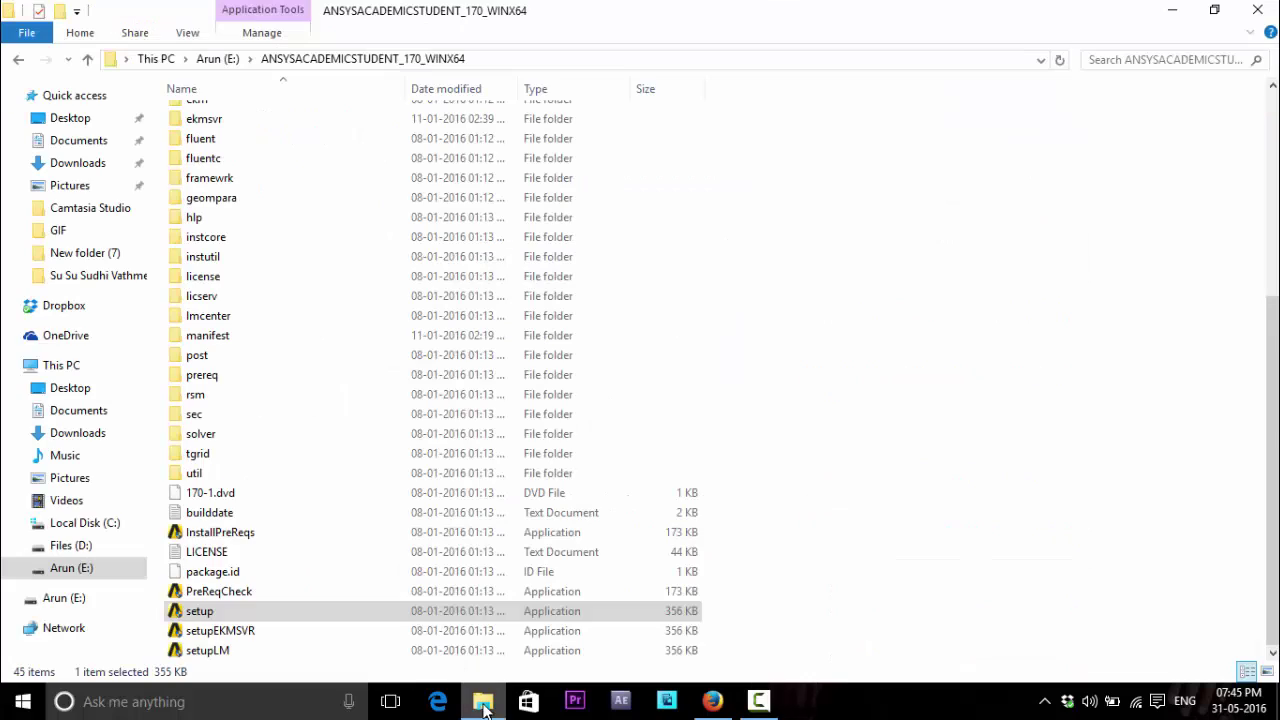
click(88, 163)
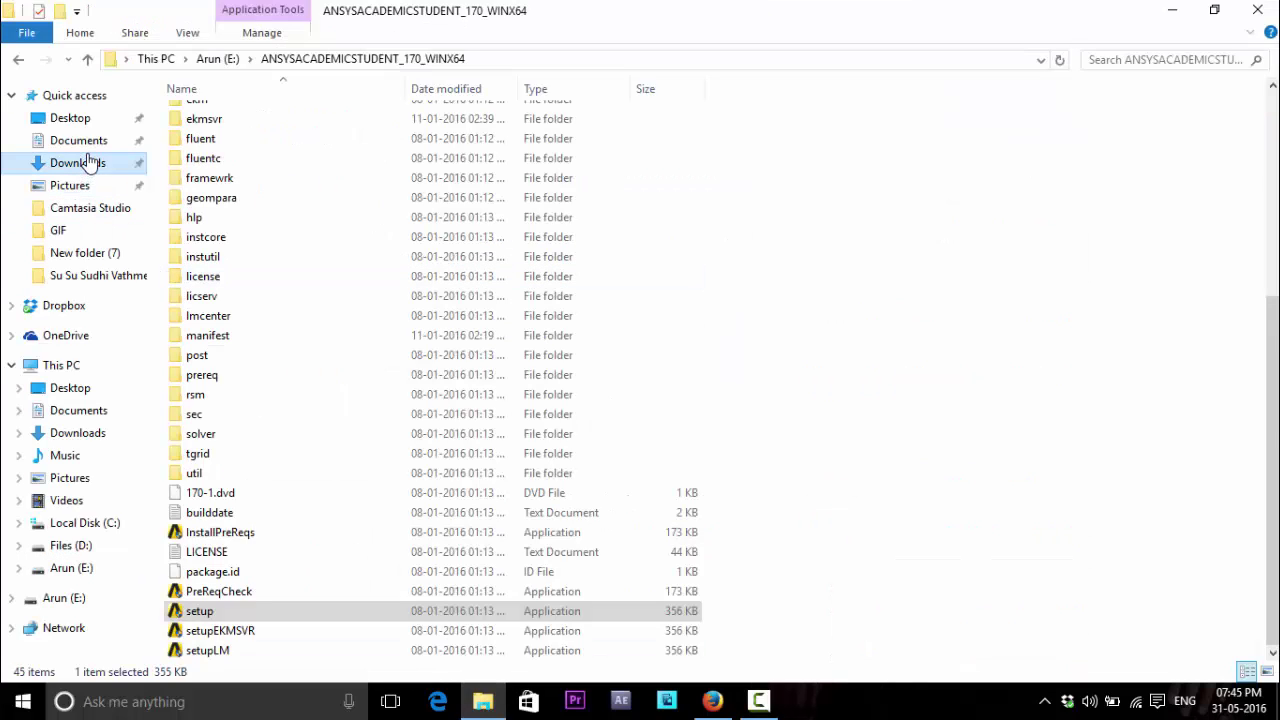
click(112, 169)
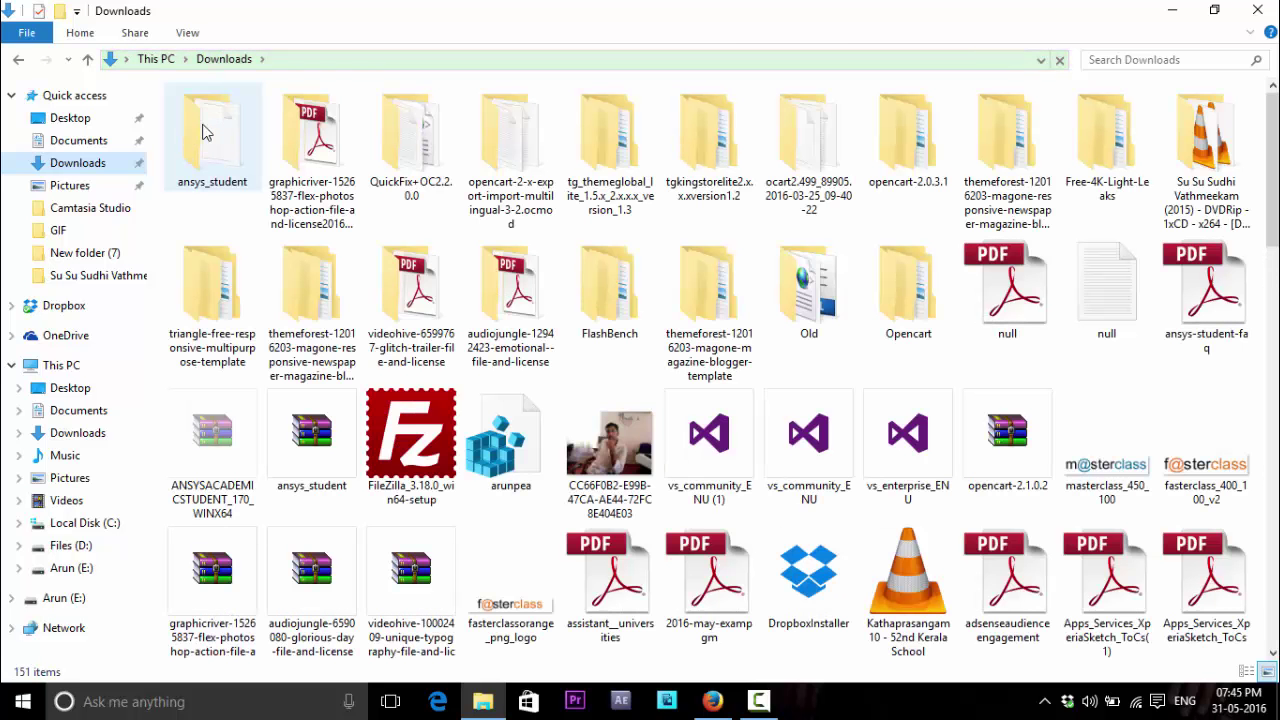
double_click(200, 132)
click(282, 126)
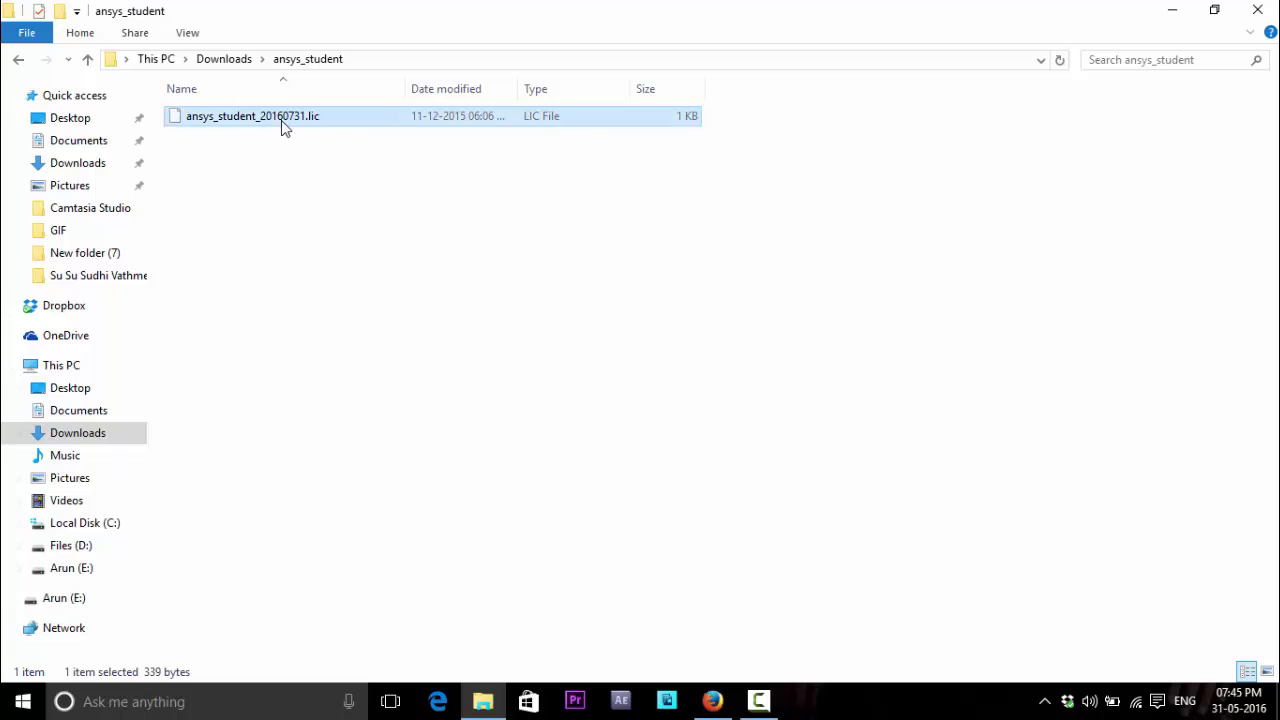
right_click(283, 120)
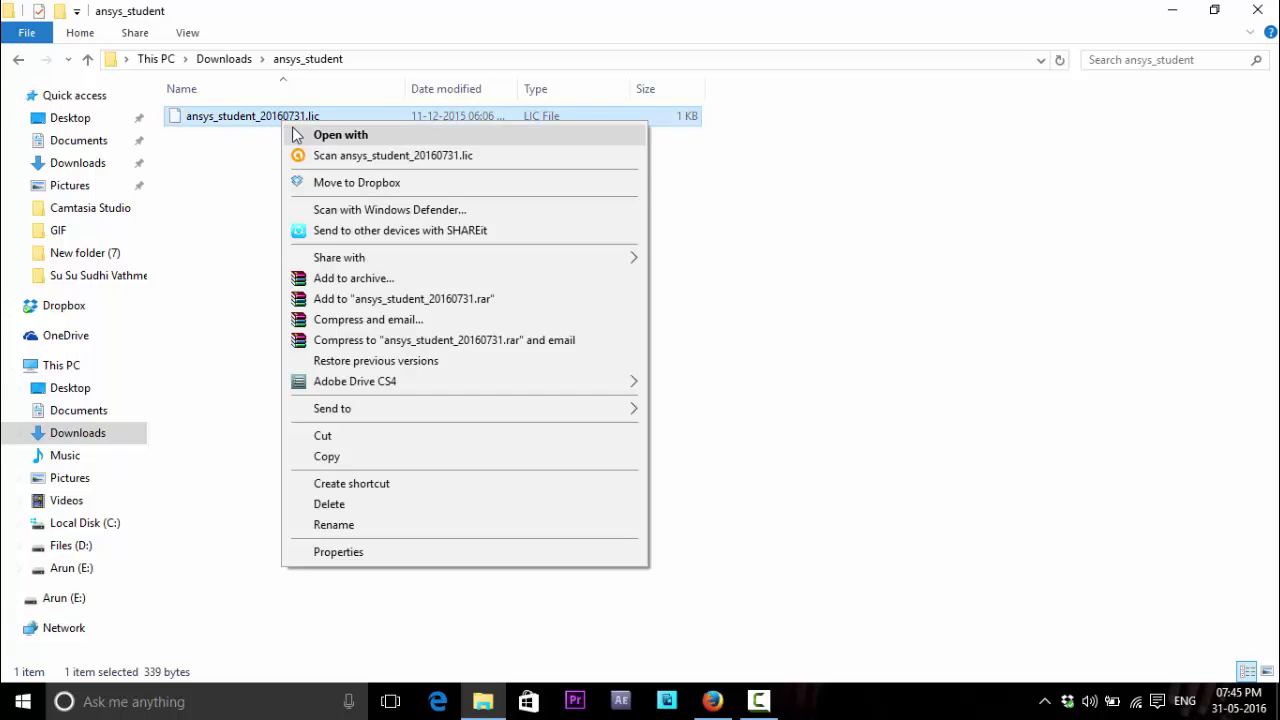
click(350, 456)
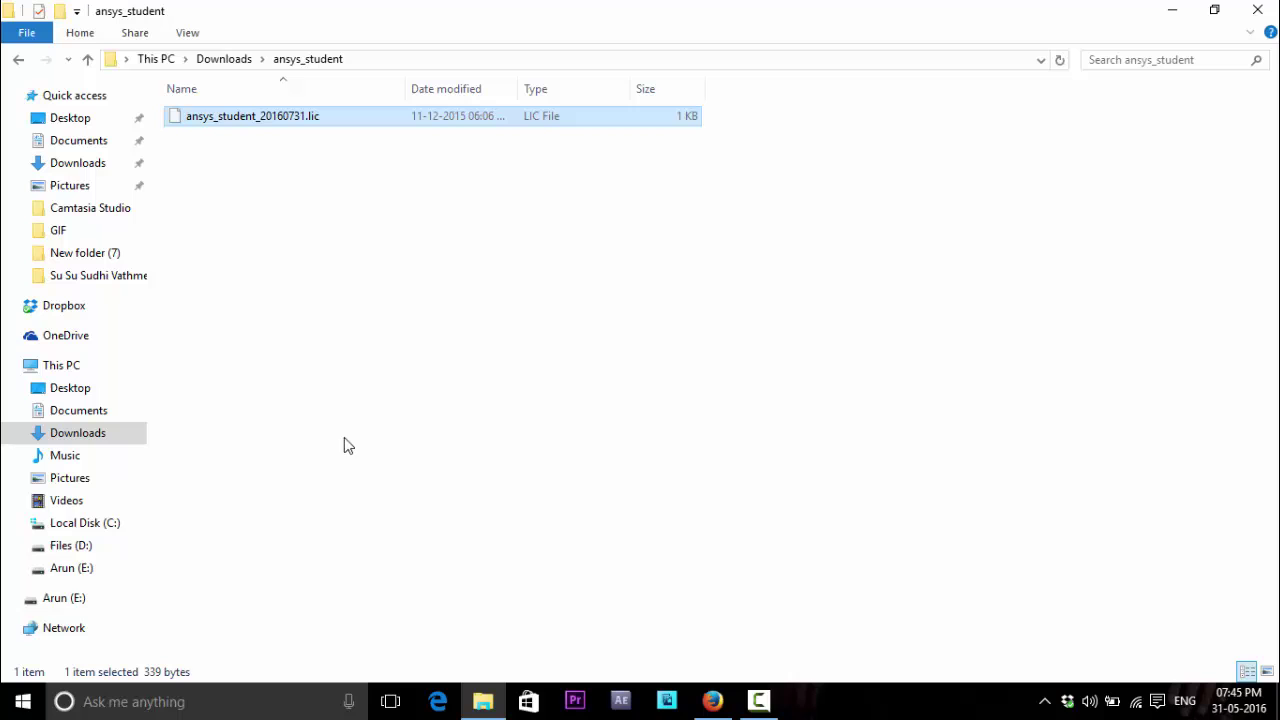
Navigate to C:\Program Files\ANSYS Inc\Shared Files\Licensing.
click(85, 375)
double_click(243, 284)
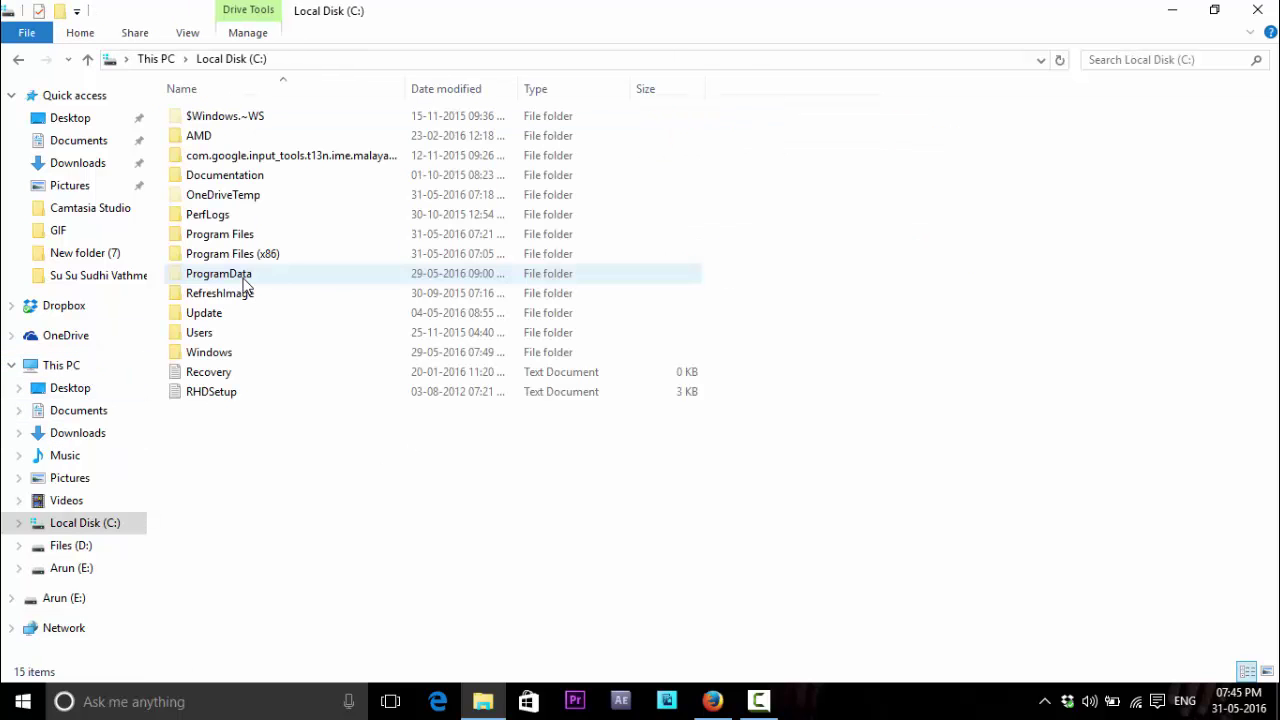
double_click(253, 236)
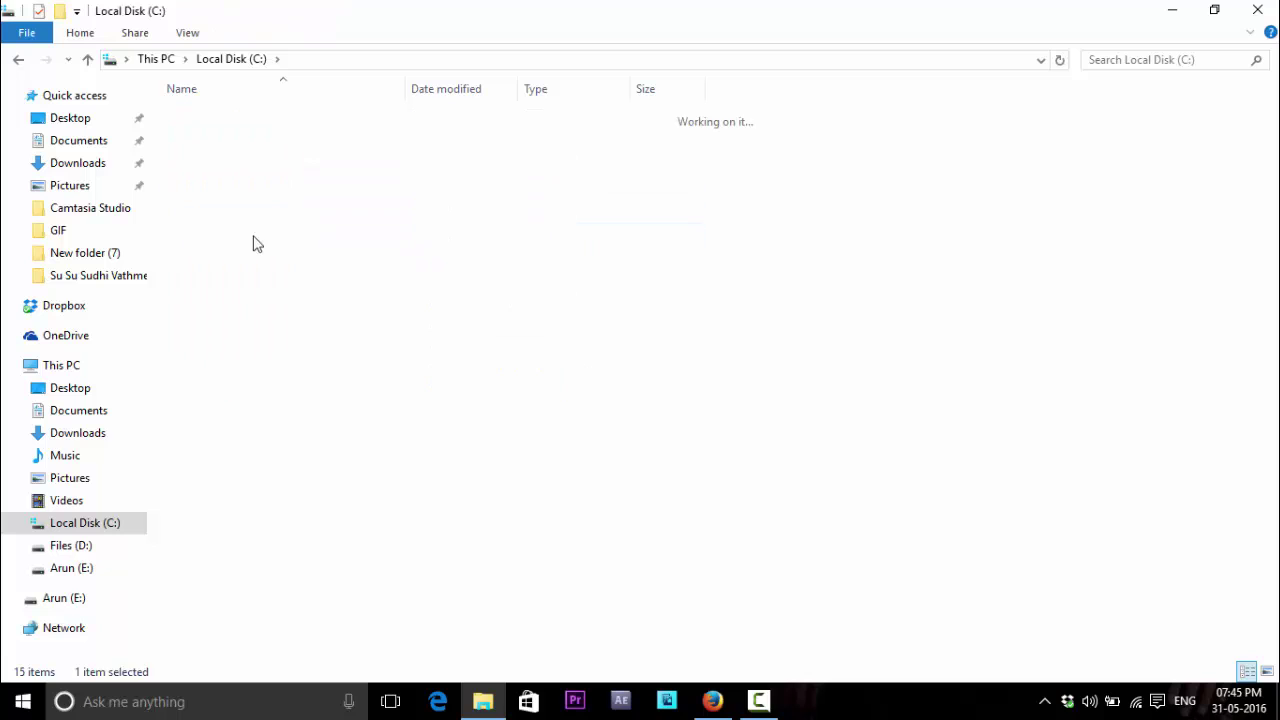
double_click(234, 157)
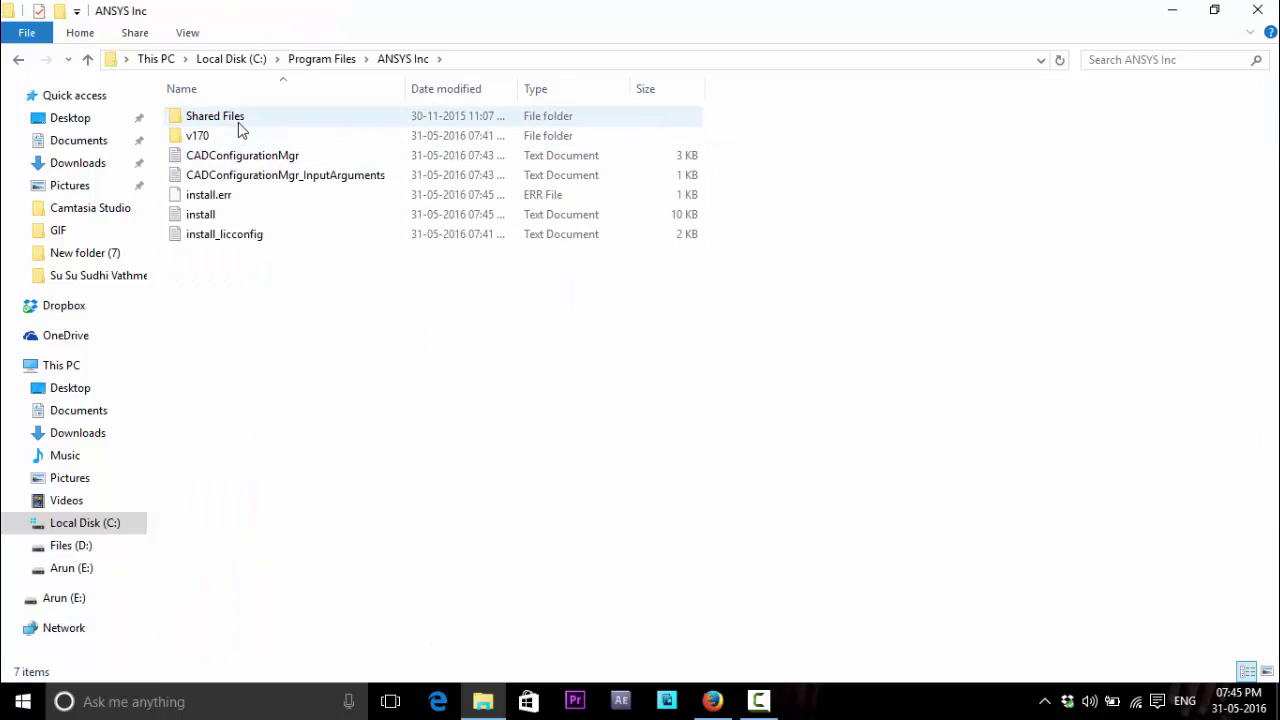
double_click(239, 123)
double_click(215, 157)
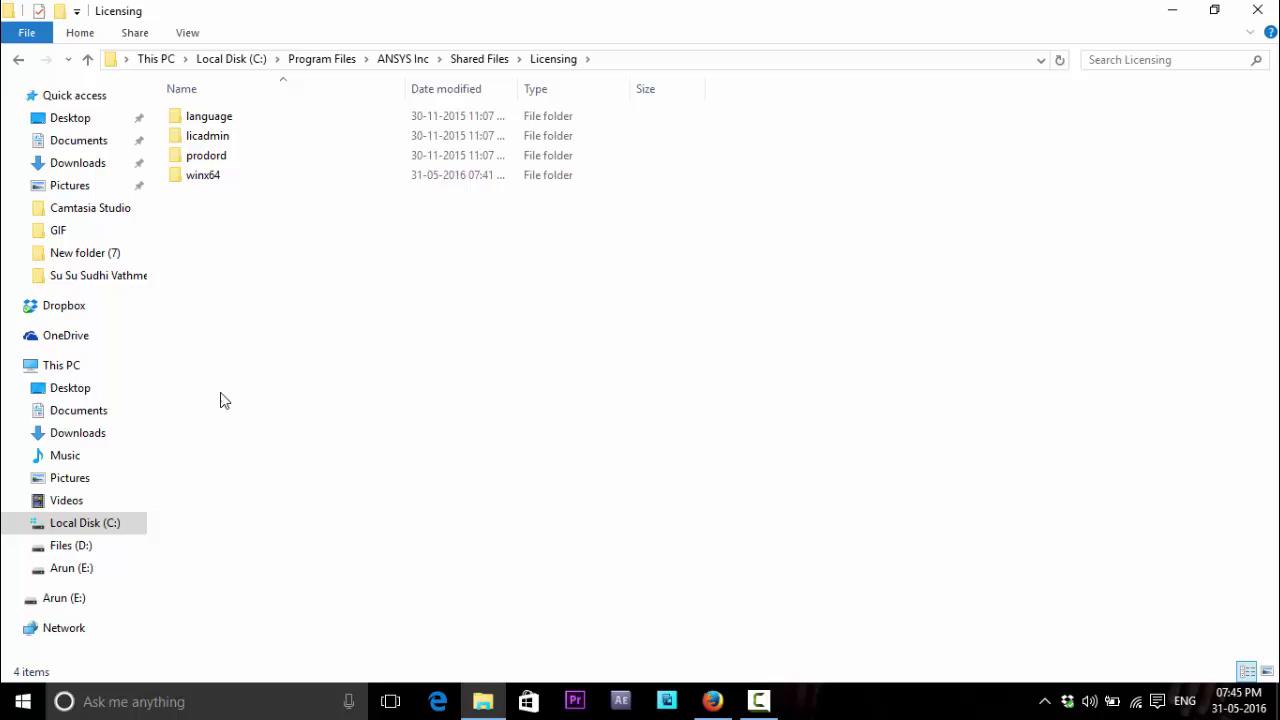
Paste ansys_student_20160731.lic into Licensing, granting administrator permission.
right_click(223, 400)
click(271, 255)
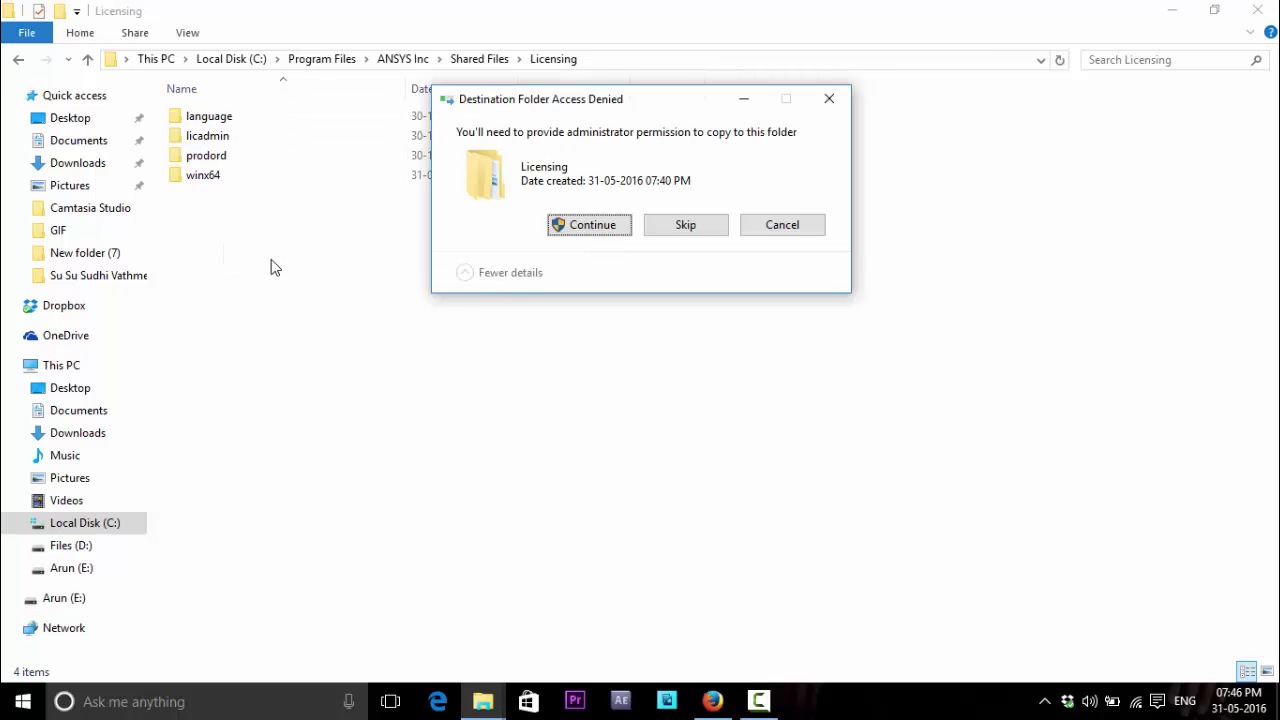
click(562, 230)
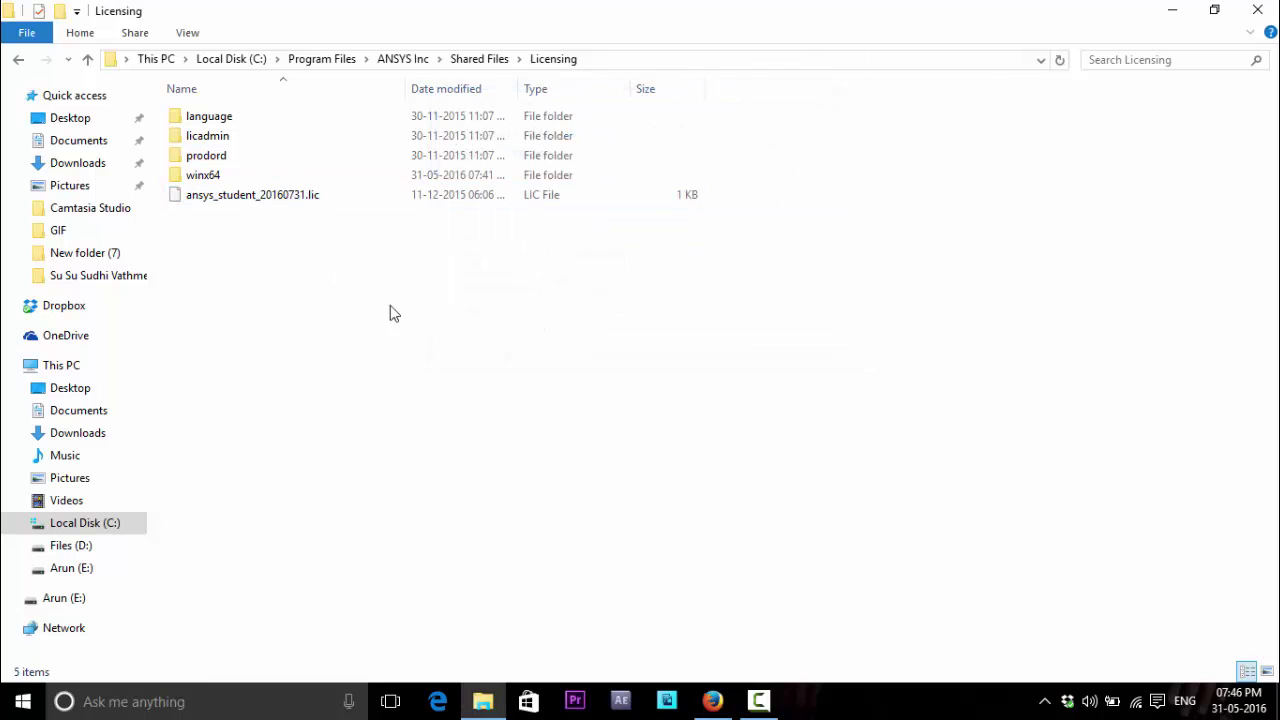
Open the Control Panel from the Start button's quick-links menu.
click(712, 701)
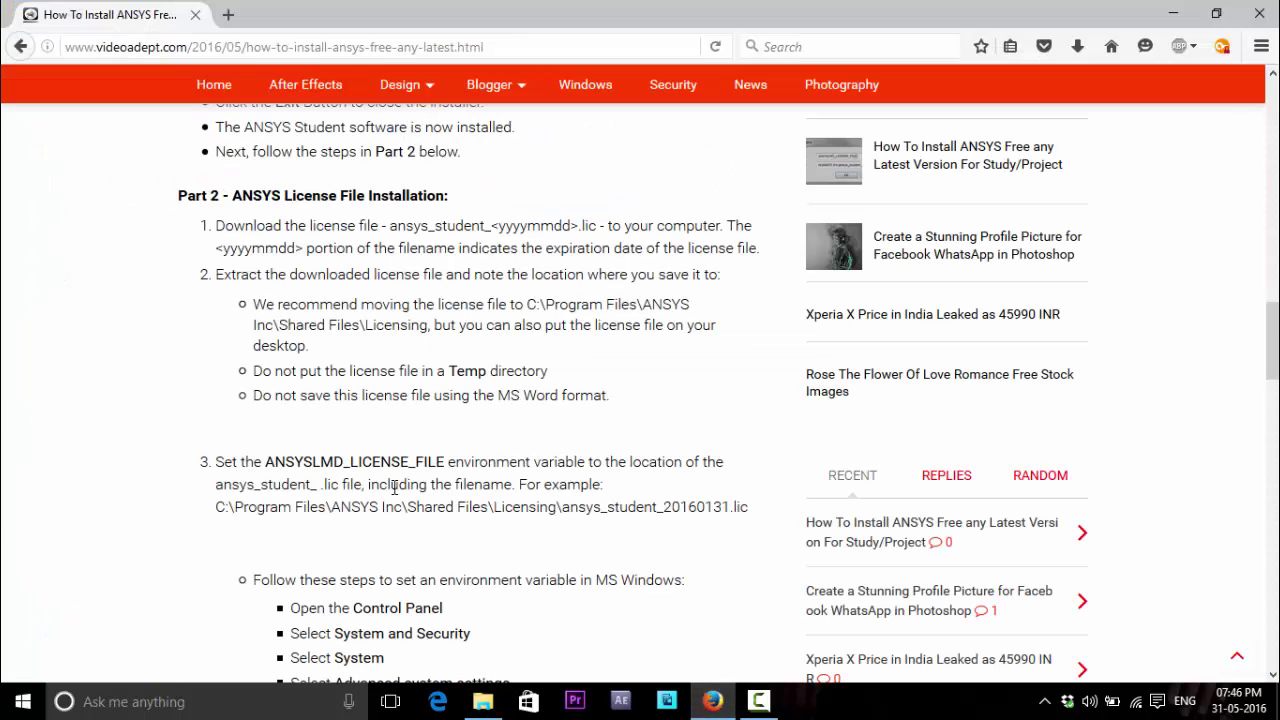
scroll(305, 390, down, 3)
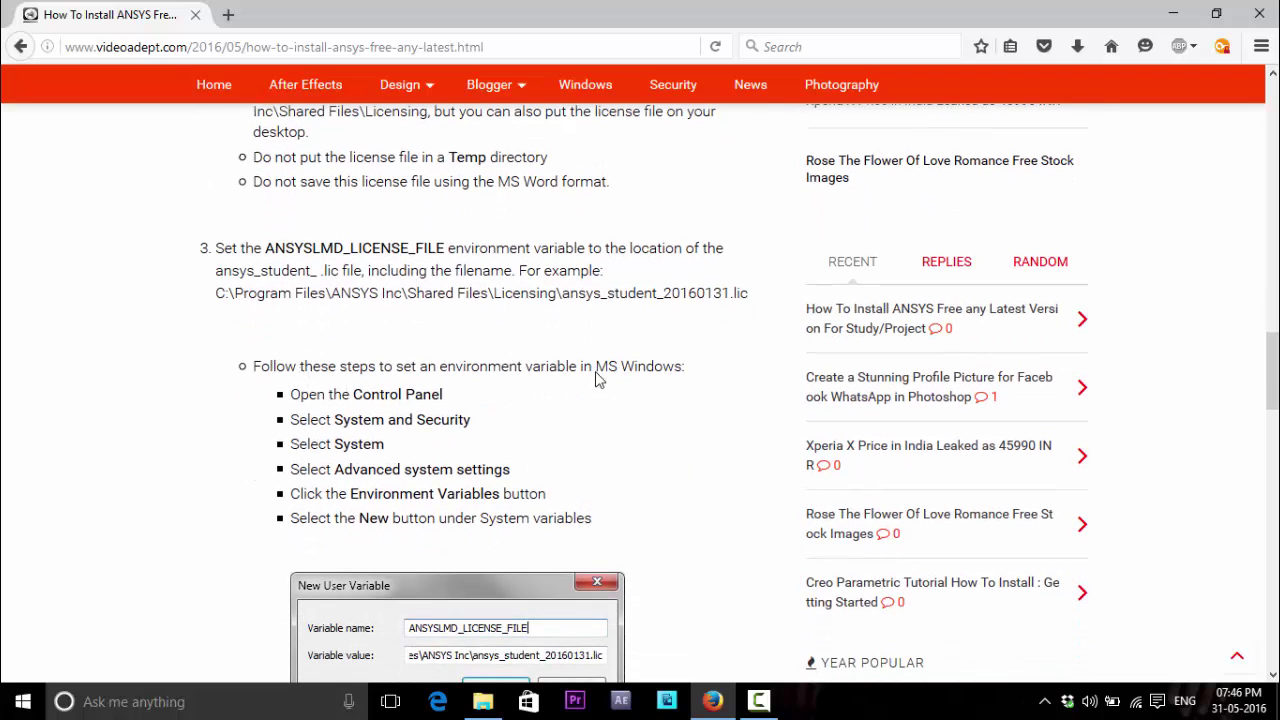
click(5, 704)
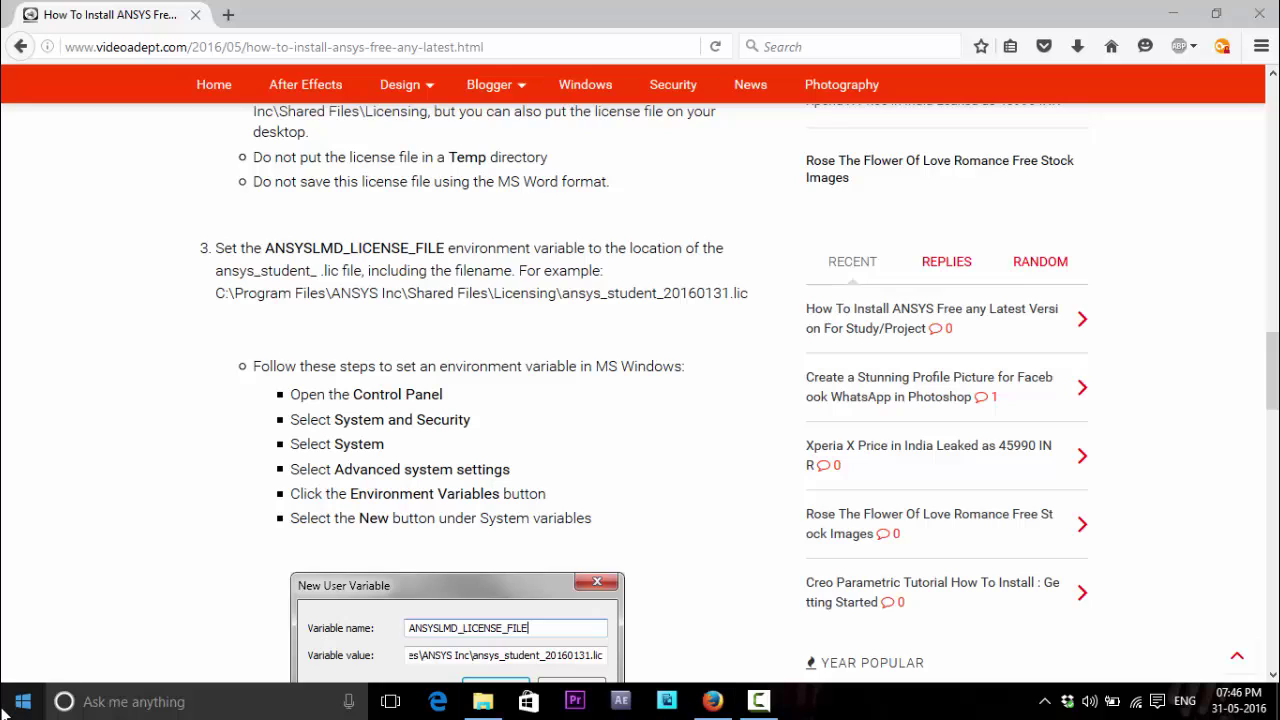
right_click(5, 704)
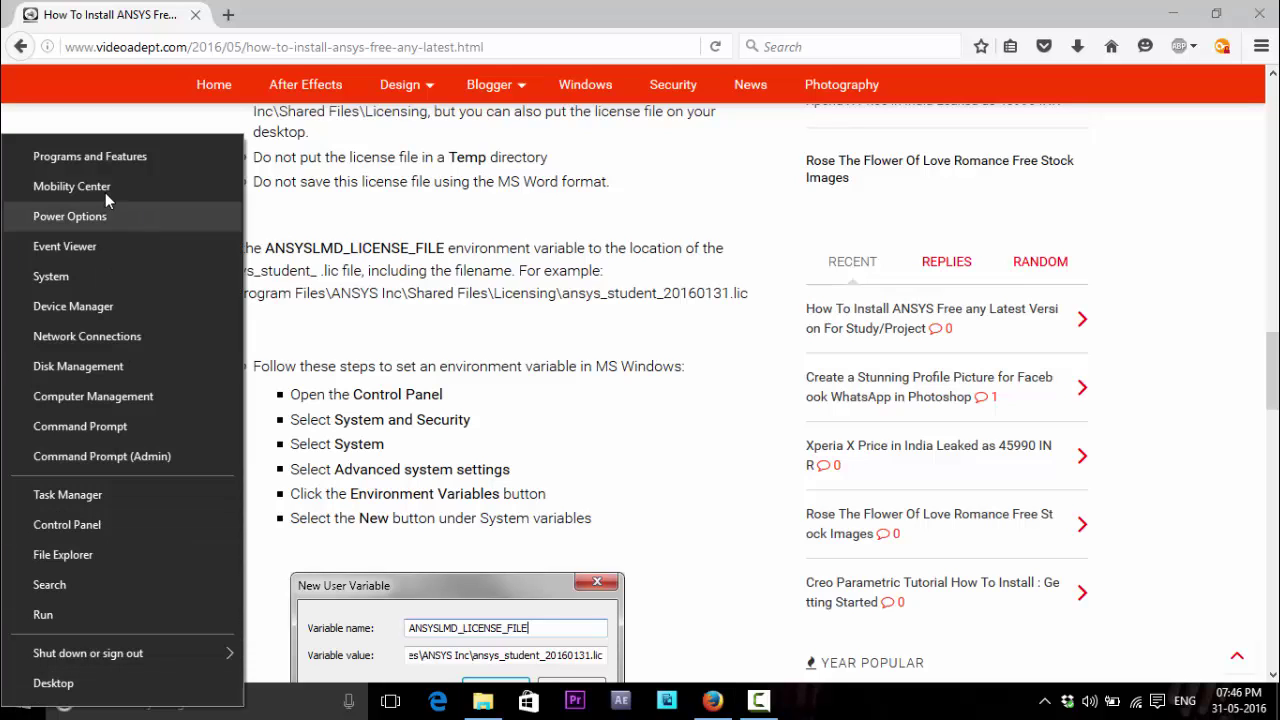
click(67, 524)
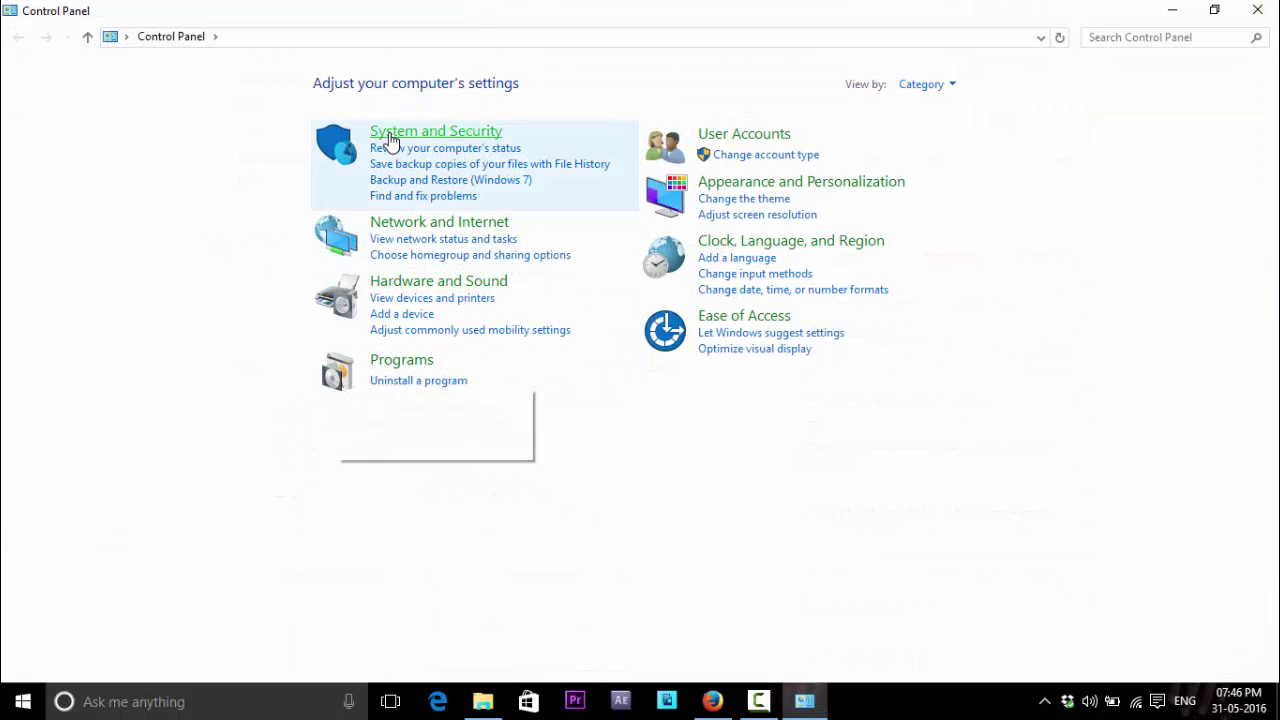
Go through System and Security > System > Advanced system settings to Environment Variables.
click(390, 141)
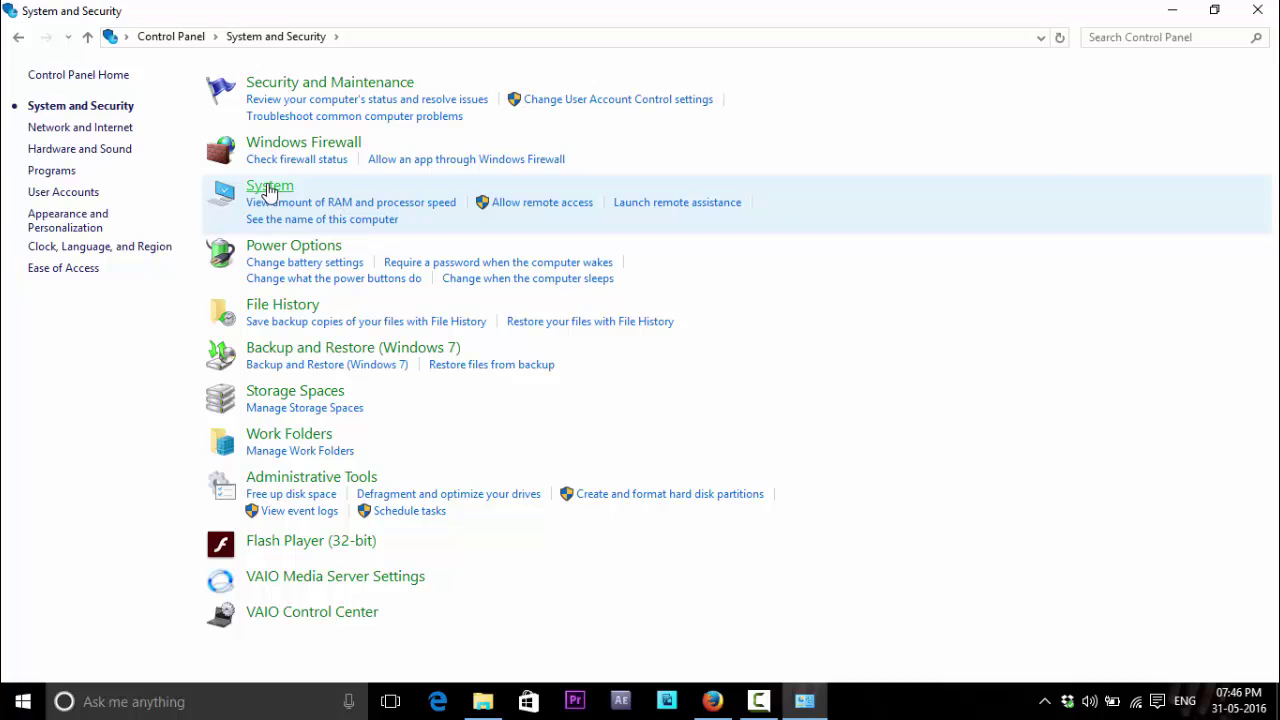
click(268, 188)
click(94, 177)
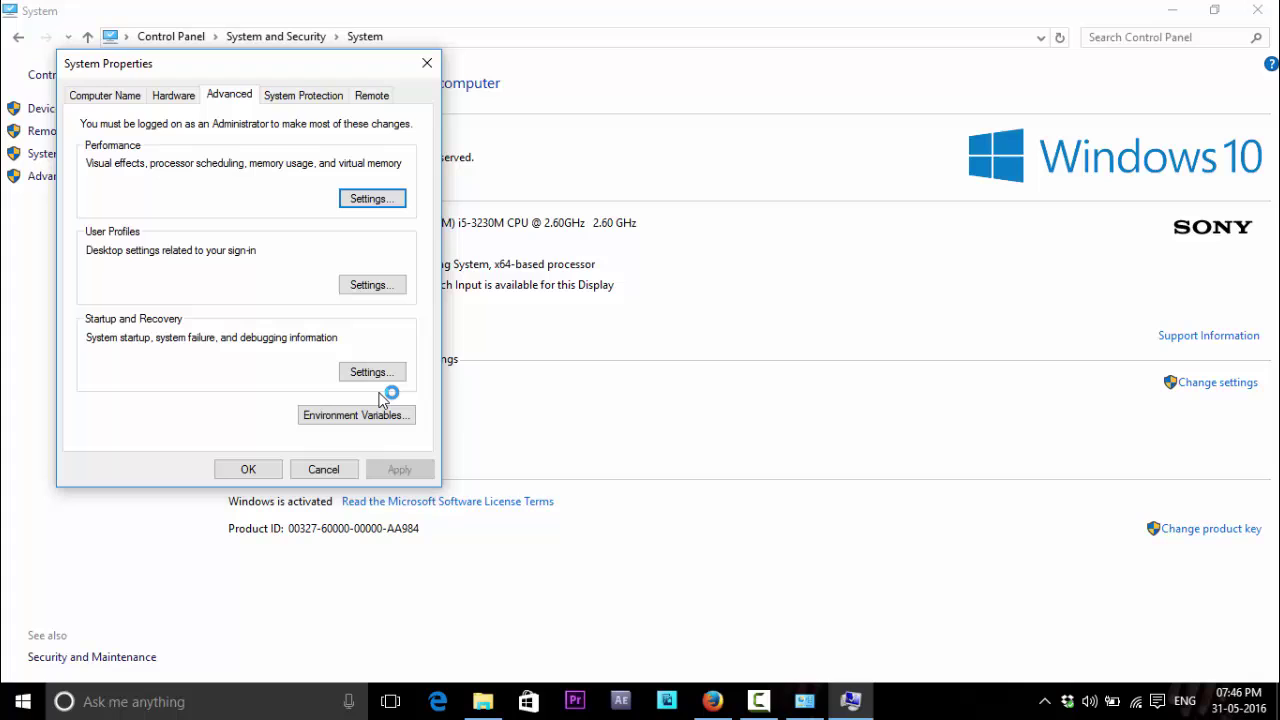
click(338, 418)
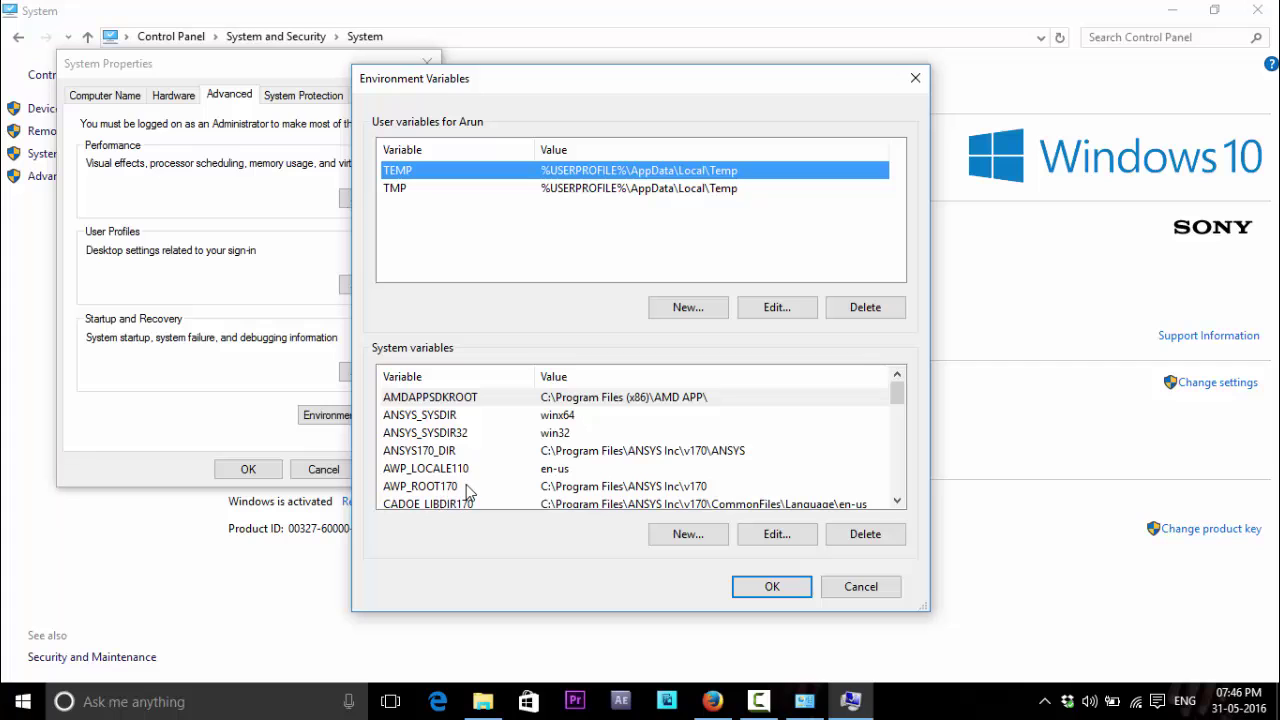
Start a new system variable named ANSYSLMD_LICENSE_FILE, copying the name from the install guide.
click(688, 534)
click(220, 494)
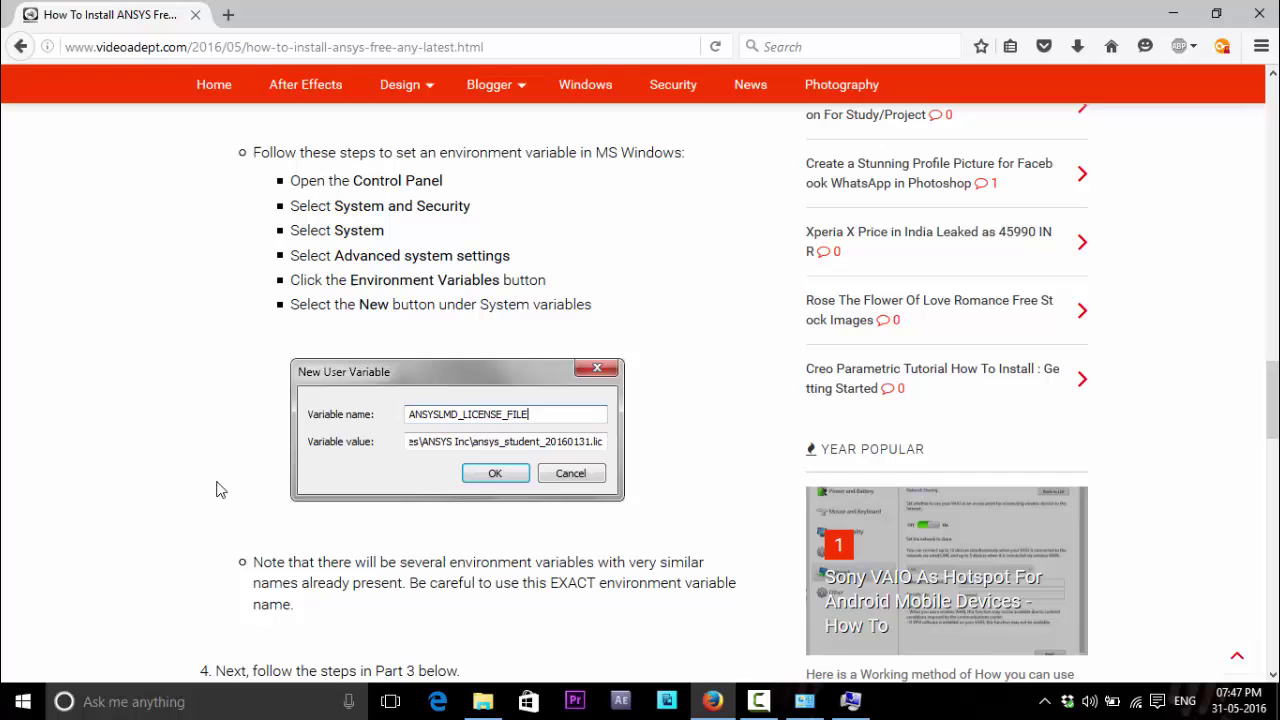
scroll(325, 184, up, 1)
scroll(325, 184, up, 1)
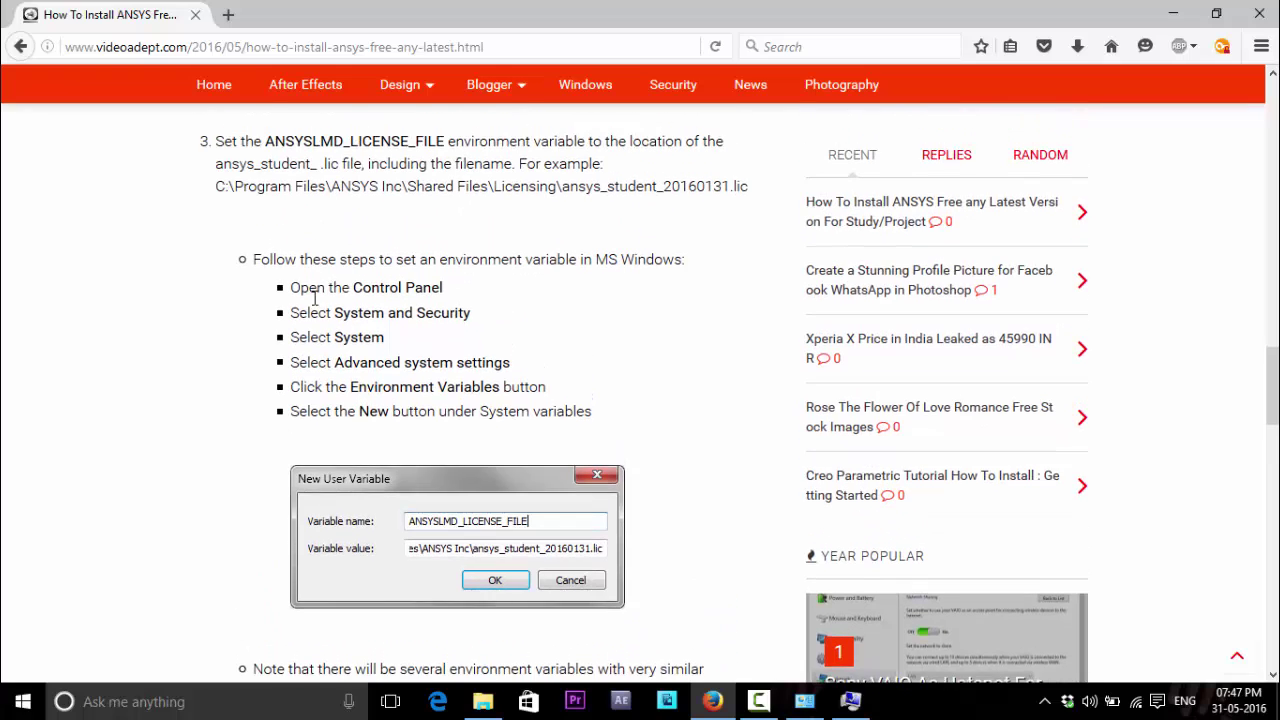
scroll(314, 297, up, 4)
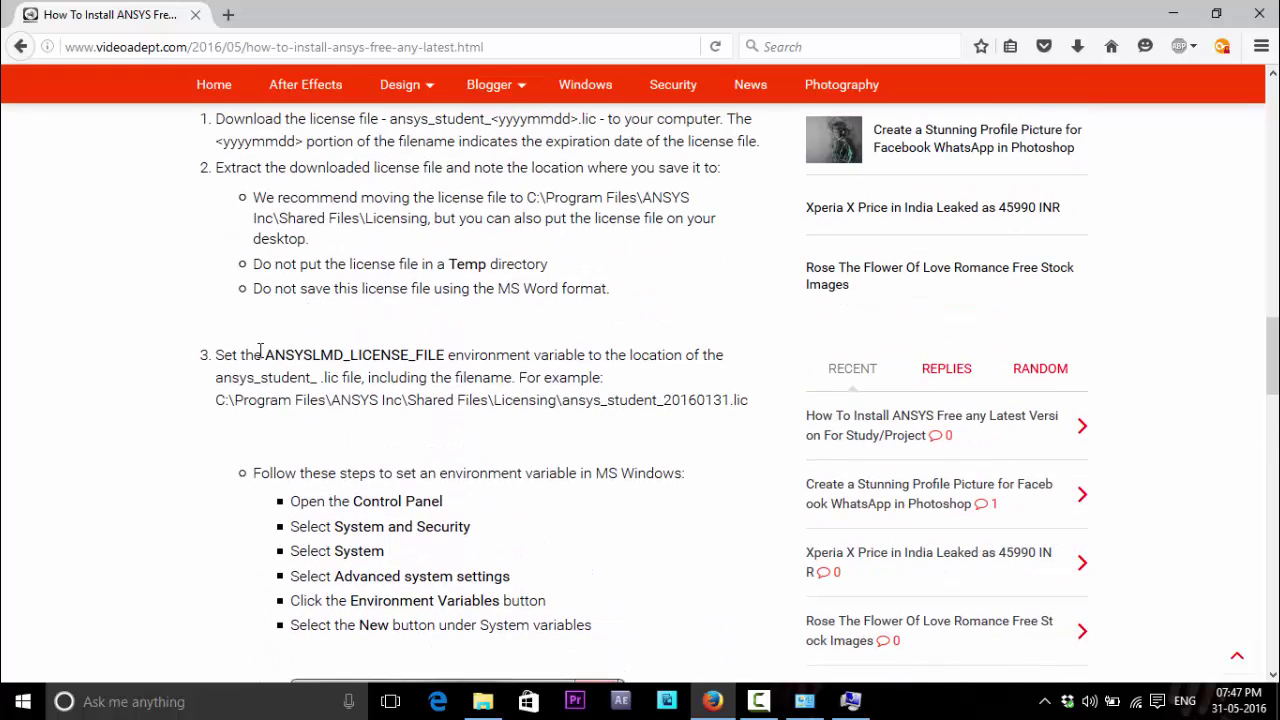
drag(260, 350, 298, 358)
drag(418, 349, 440, 354)
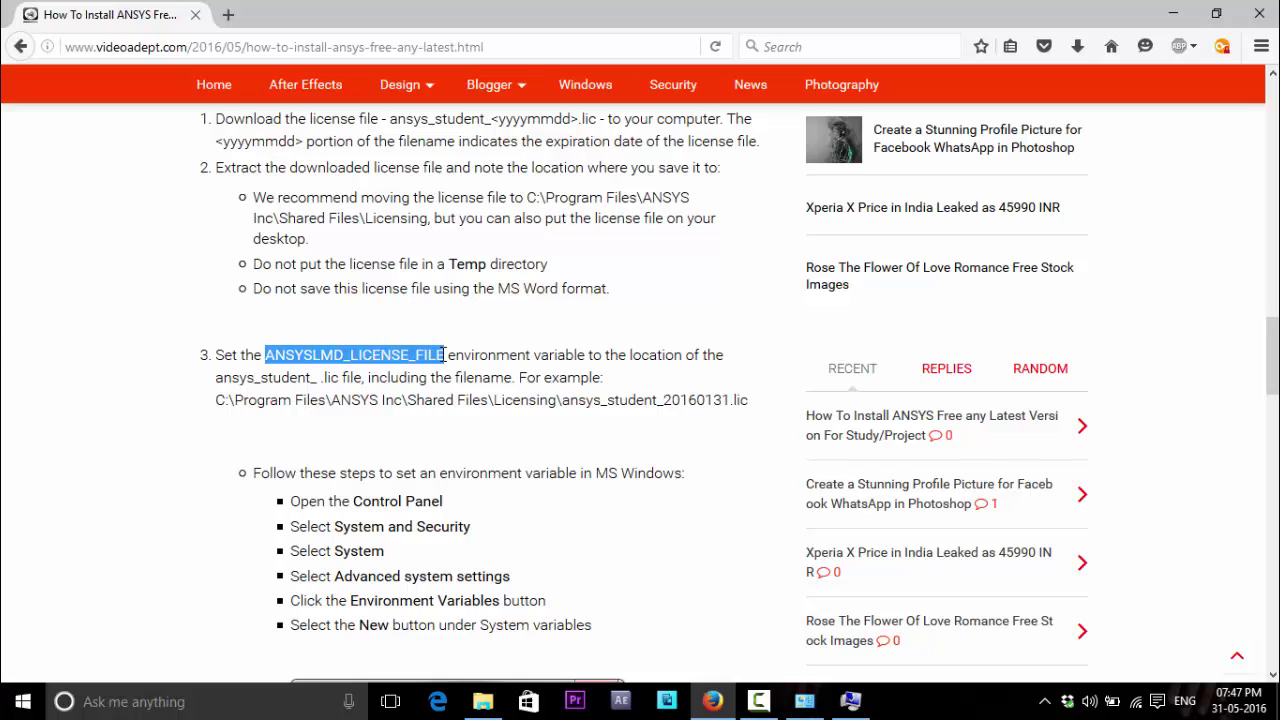
right_click(432, 354)
click(470, 366)
click(853, 703)
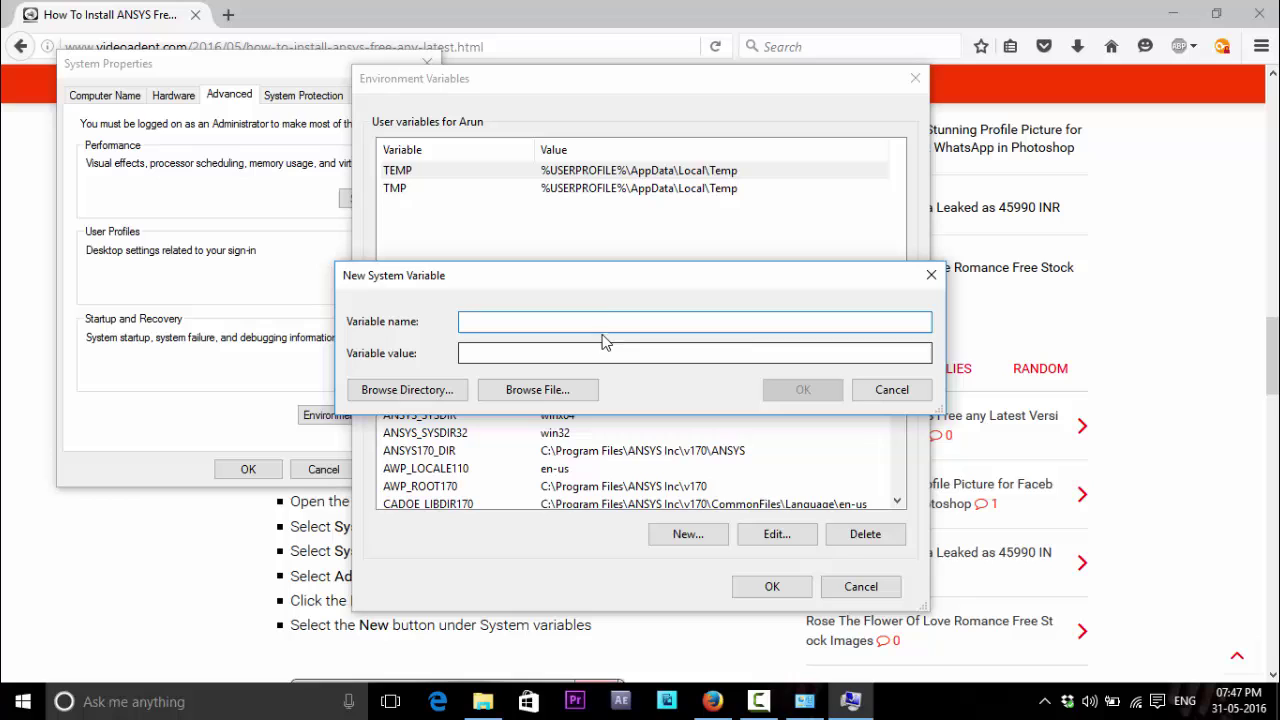
right_click(611, 320)
click(656, 399)
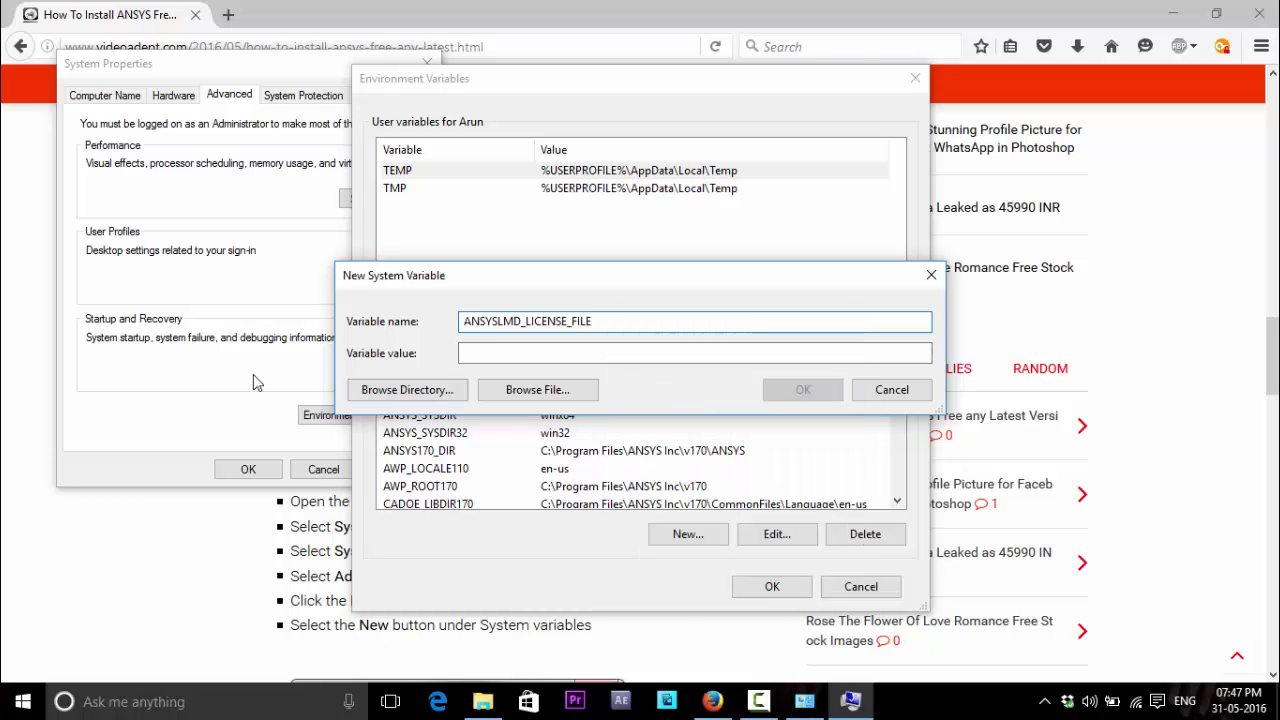
Set its value to the guide's example path ending in Shared Files\Licensing\ansys_student_20160131.lic.
click(262, 600)
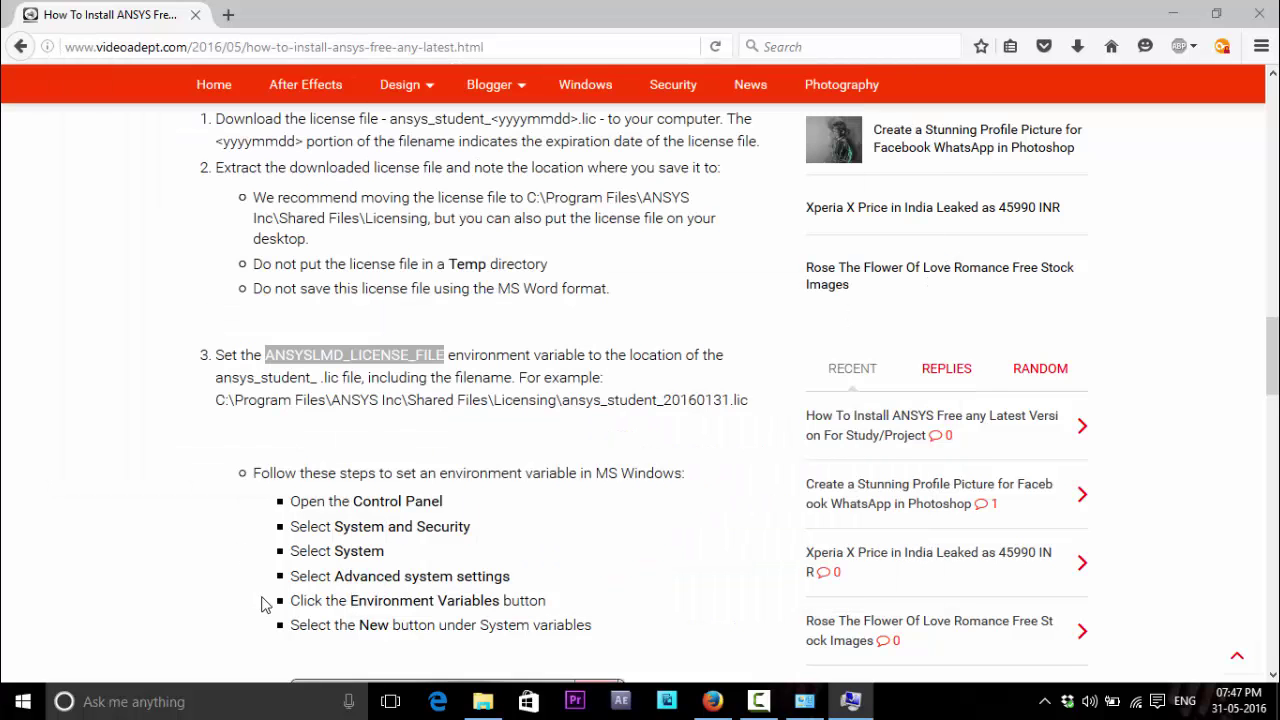
drag(216, 401, 750, 400)
right_click(745, 400)
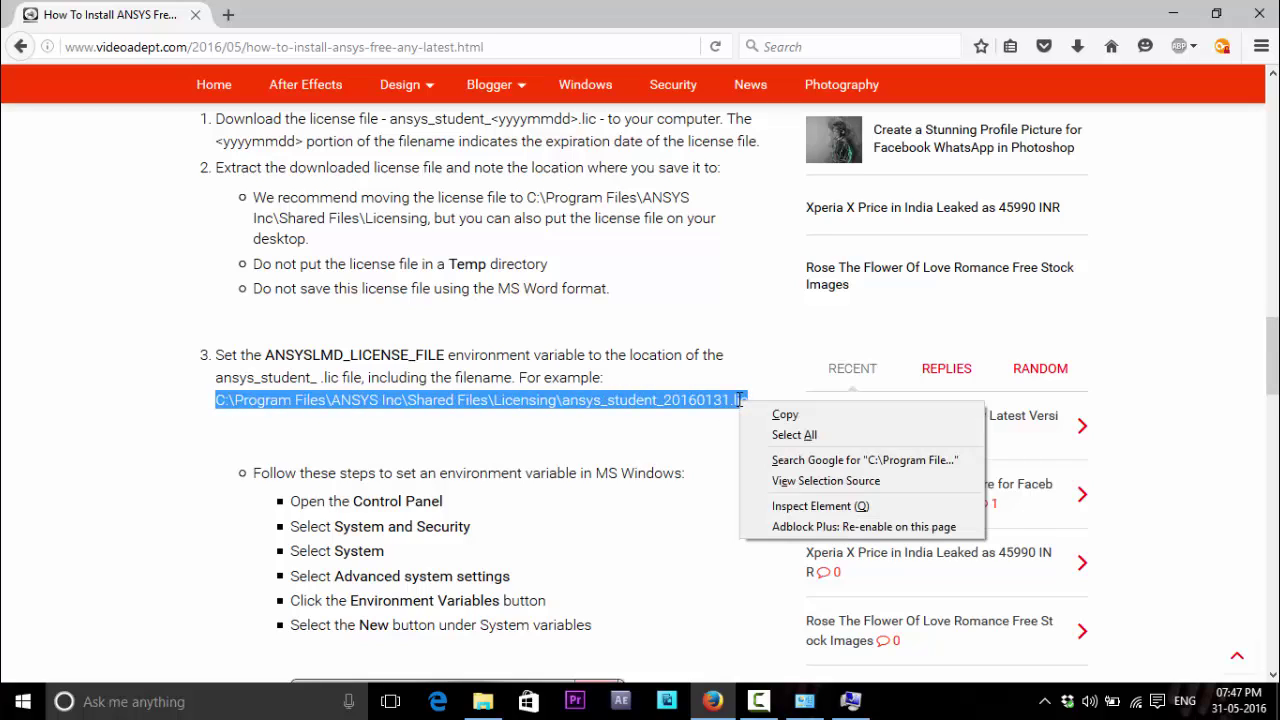
click(785, 414)
click(851, 700)
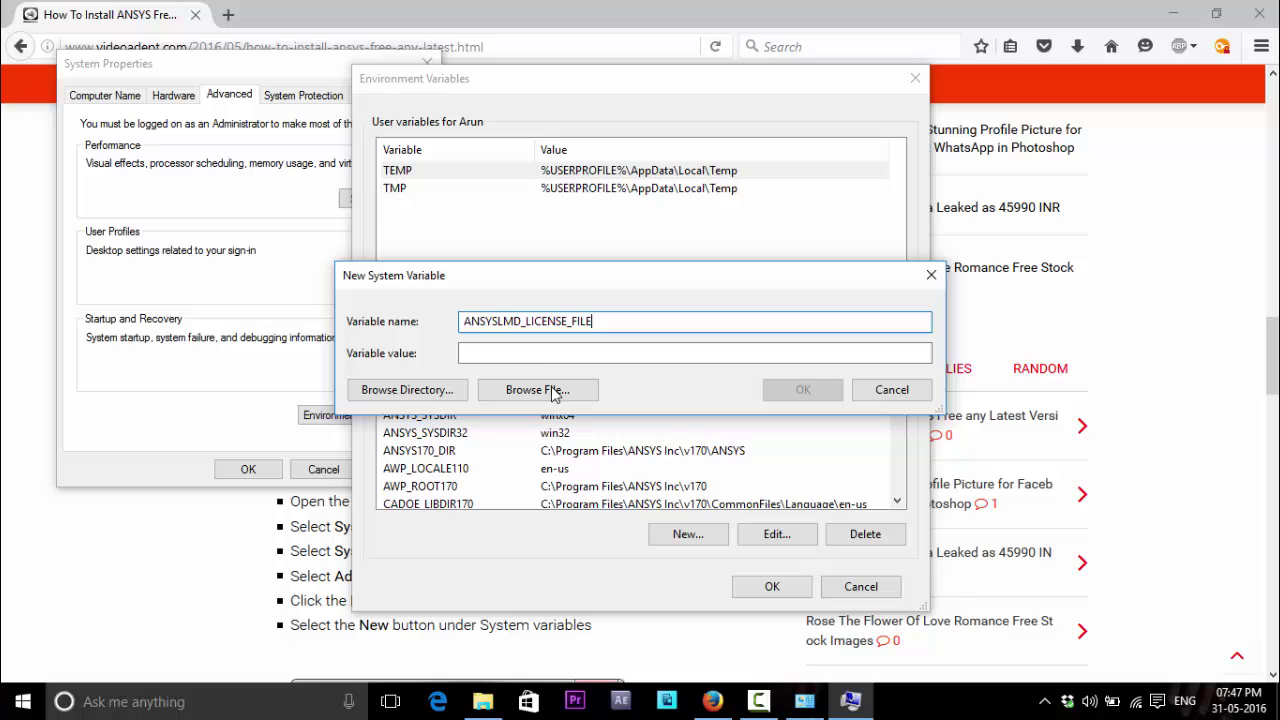
right_click(540, 352)
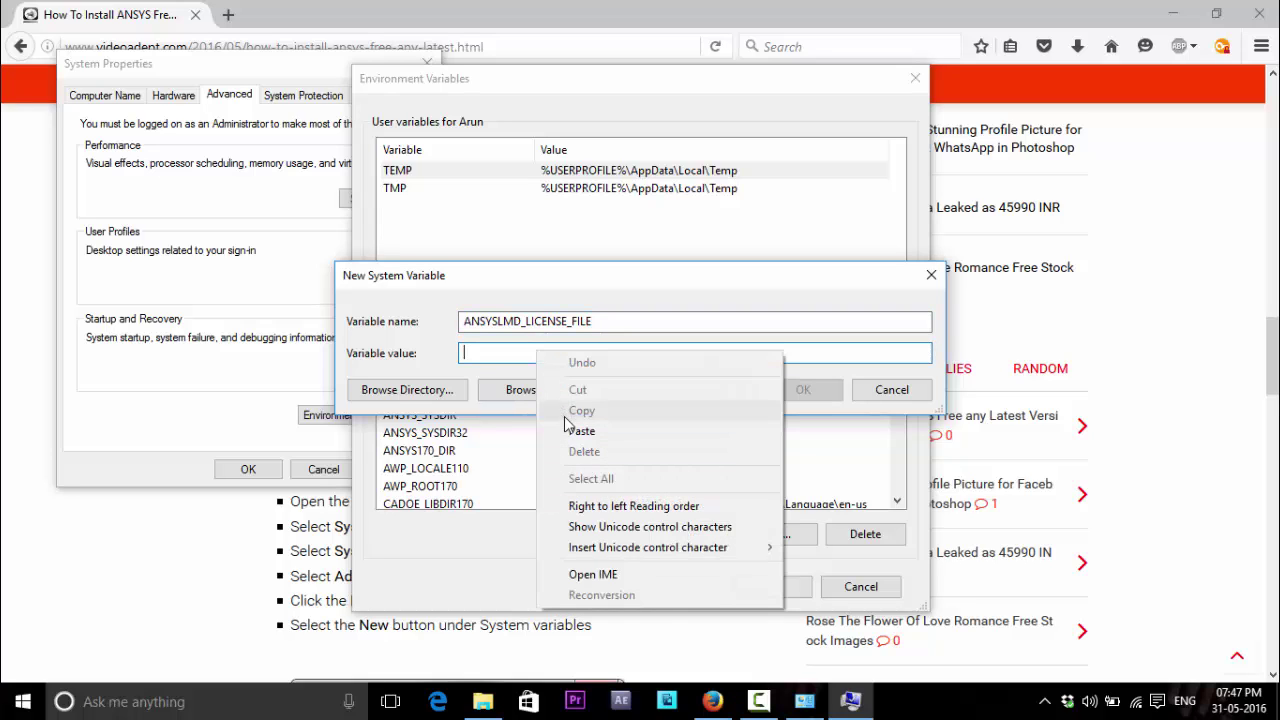
click(578, 430)
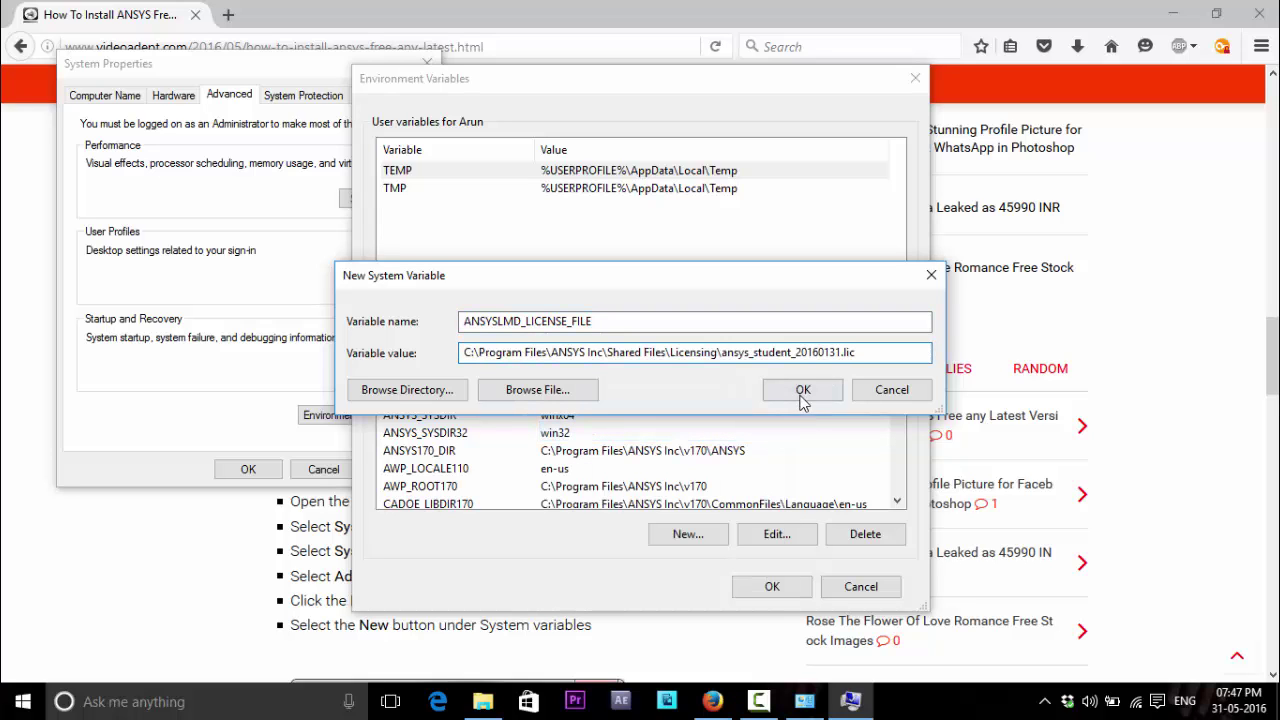
click(803, 393)
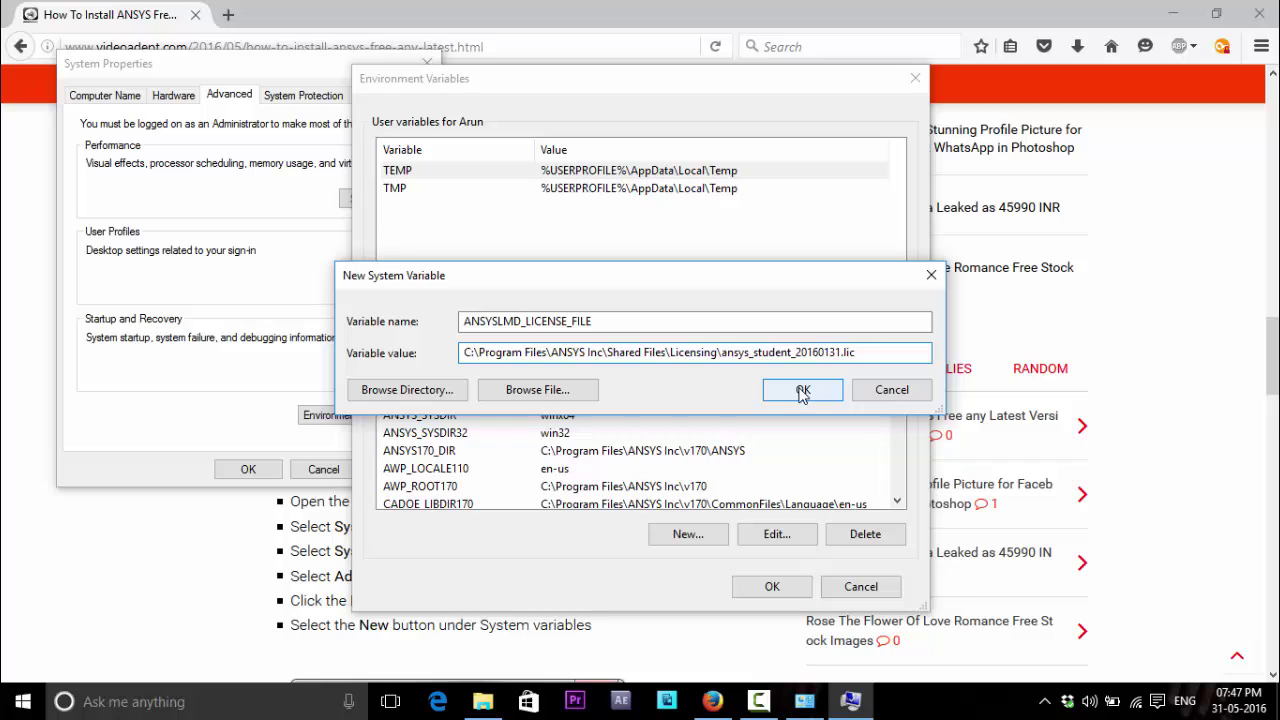
click(808, 350)
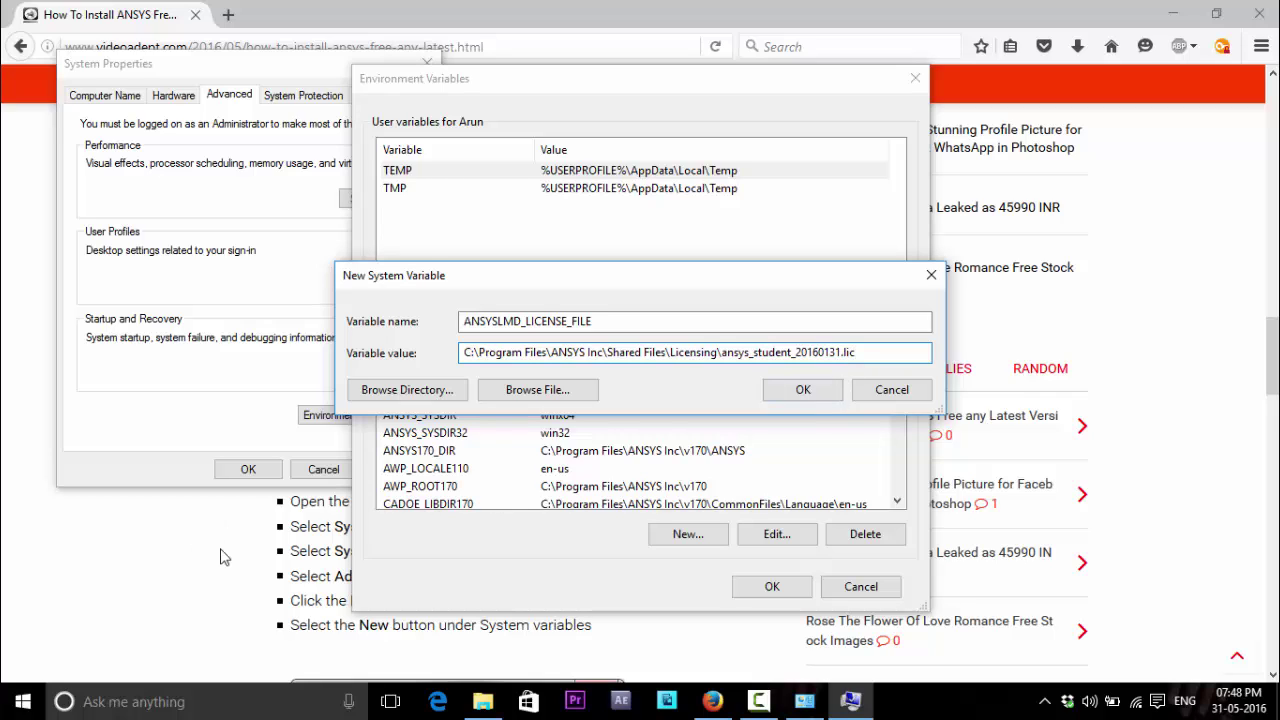
Copy the base name ansys_student_20160731 from the .lic file's rename box without renaming it.
click(483, 701)
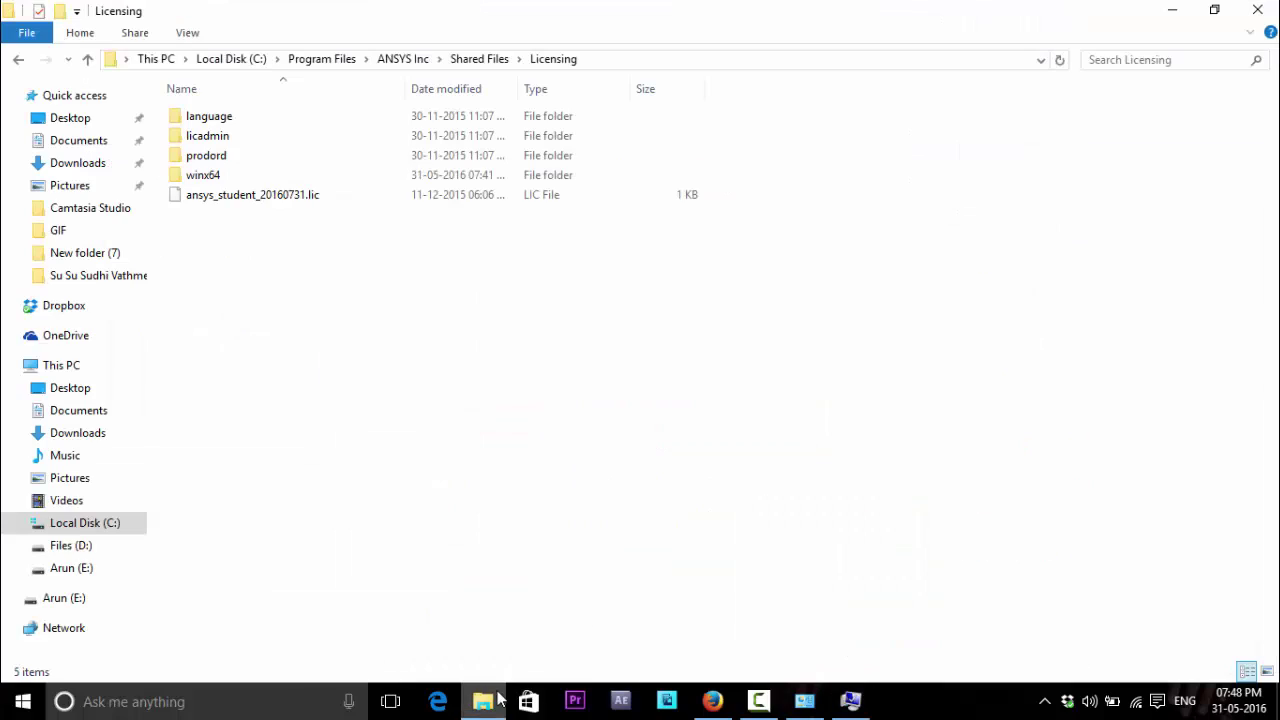
click(296, 198)
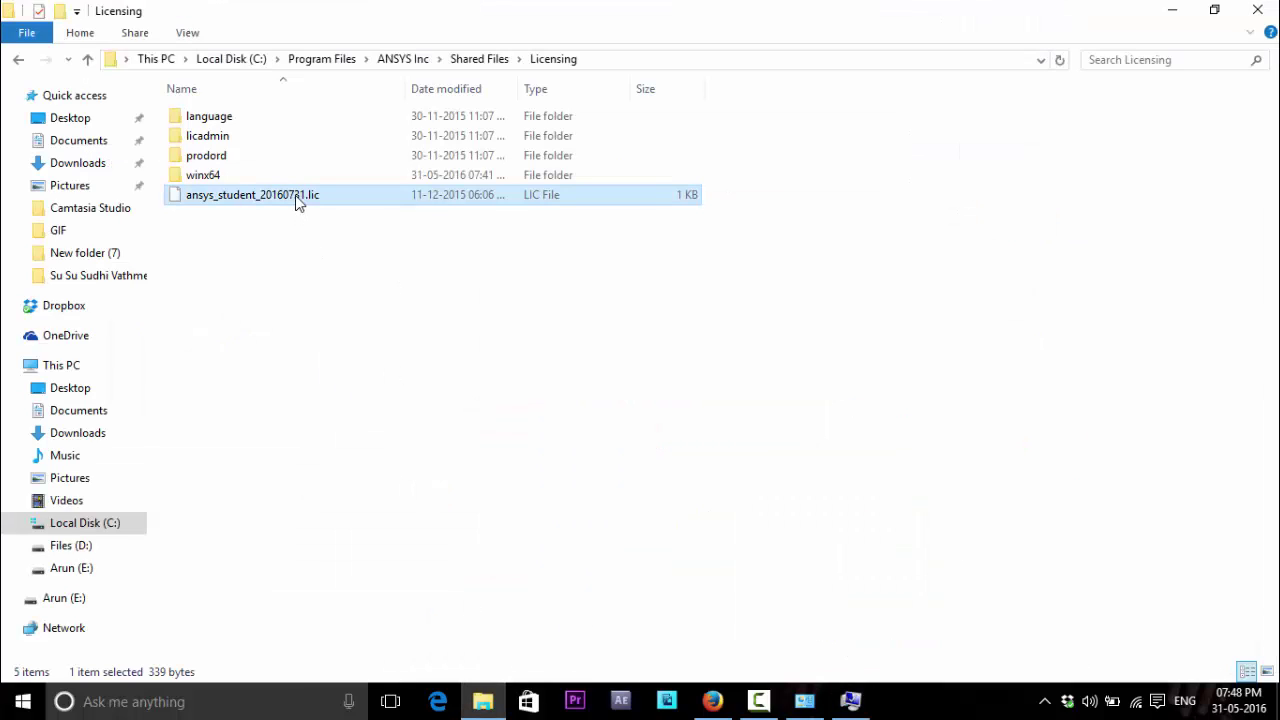
right_click(267, 203)
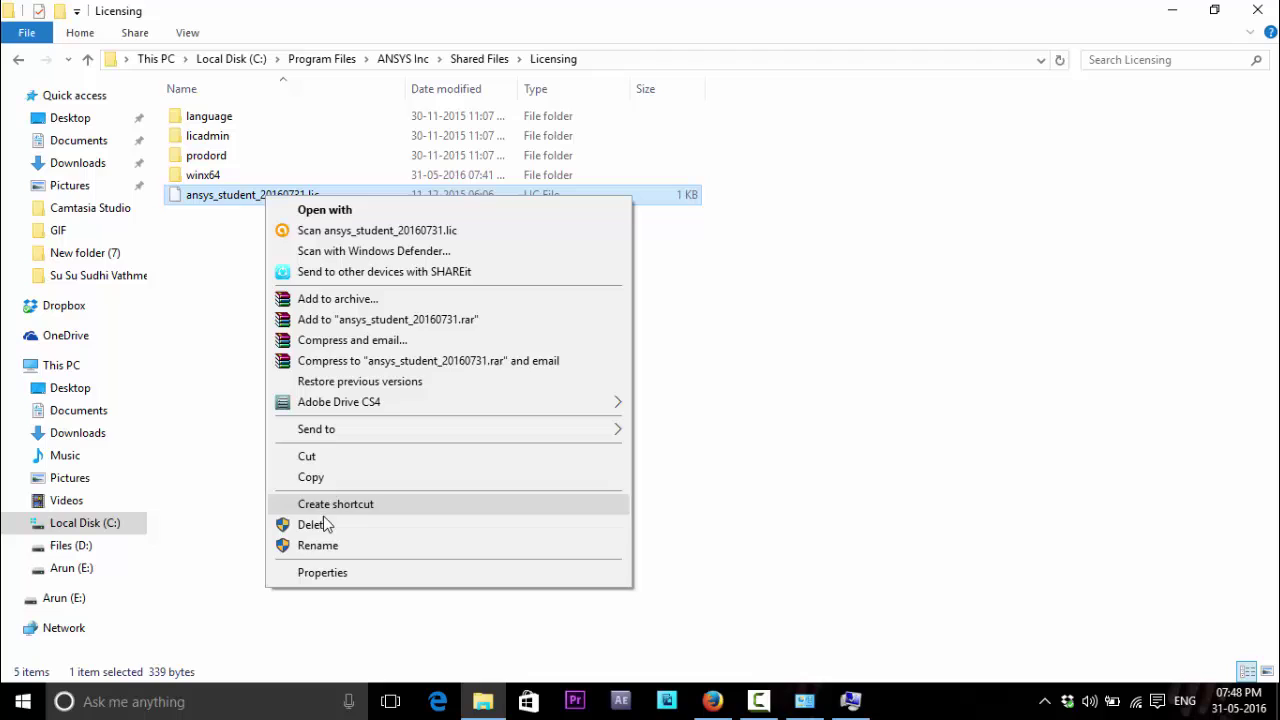
click(333, 547)
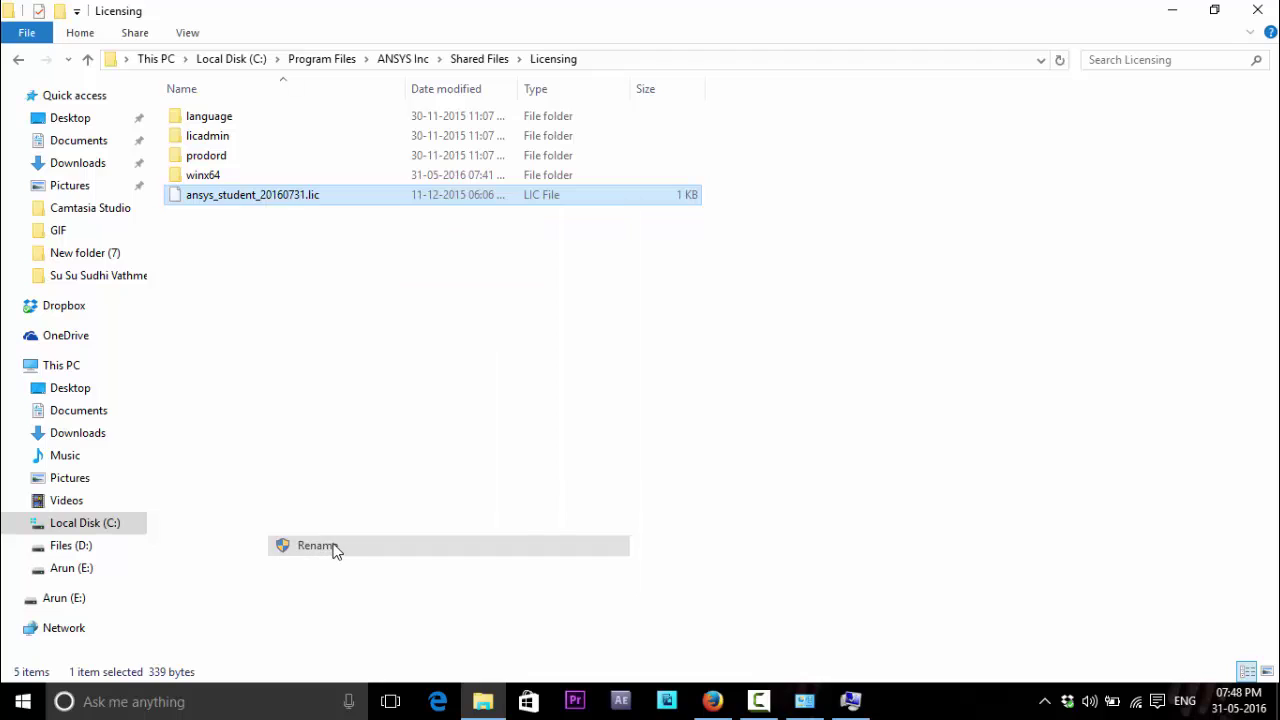
right_click(265, 197)
click(302, 256)
click(371, 378)
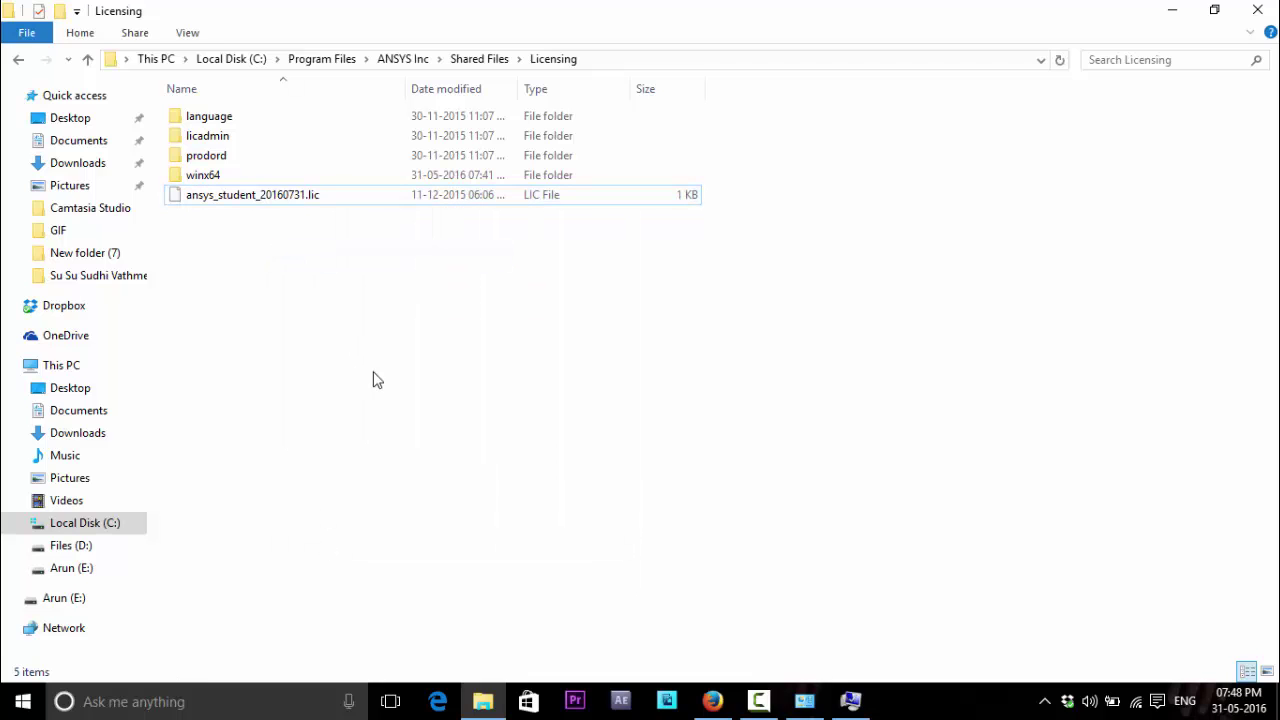
click(851, 700)
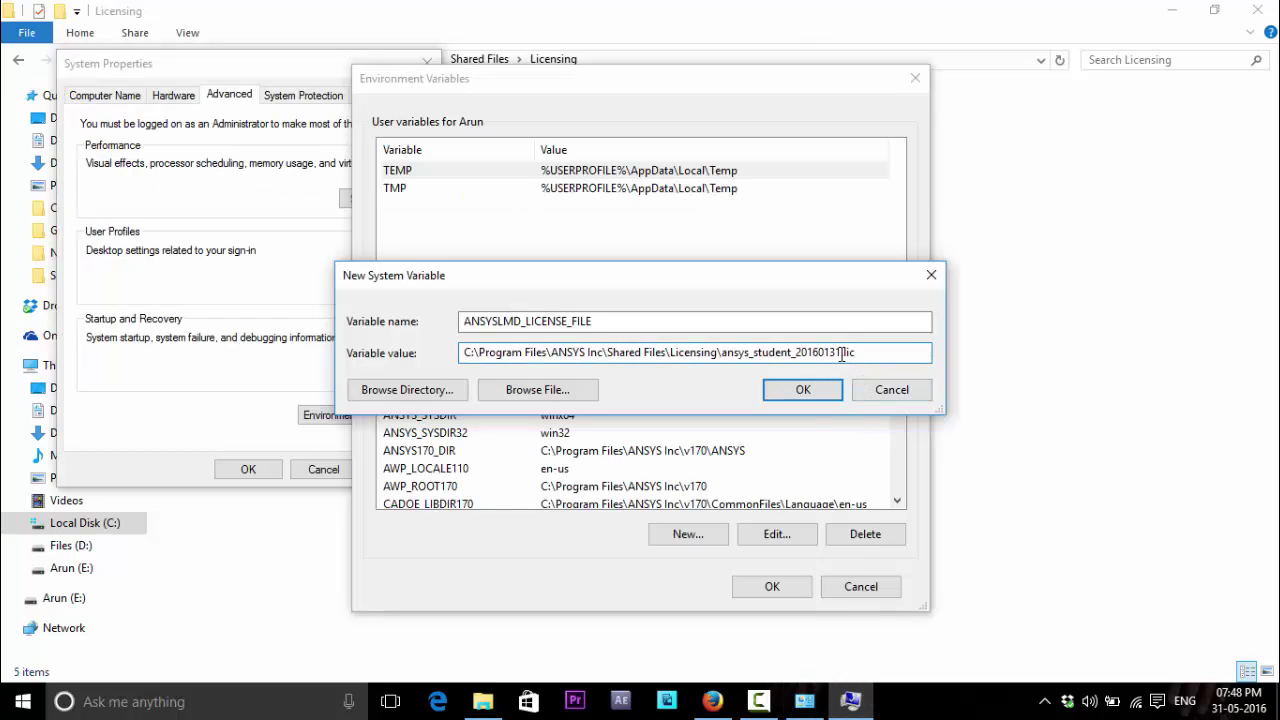
Correct the value to ansys_student_20160731.lic and confirm New Variable, Environment Variables and System Properties.
drag(841, 352, 728, 352)
right_click(723, 352)
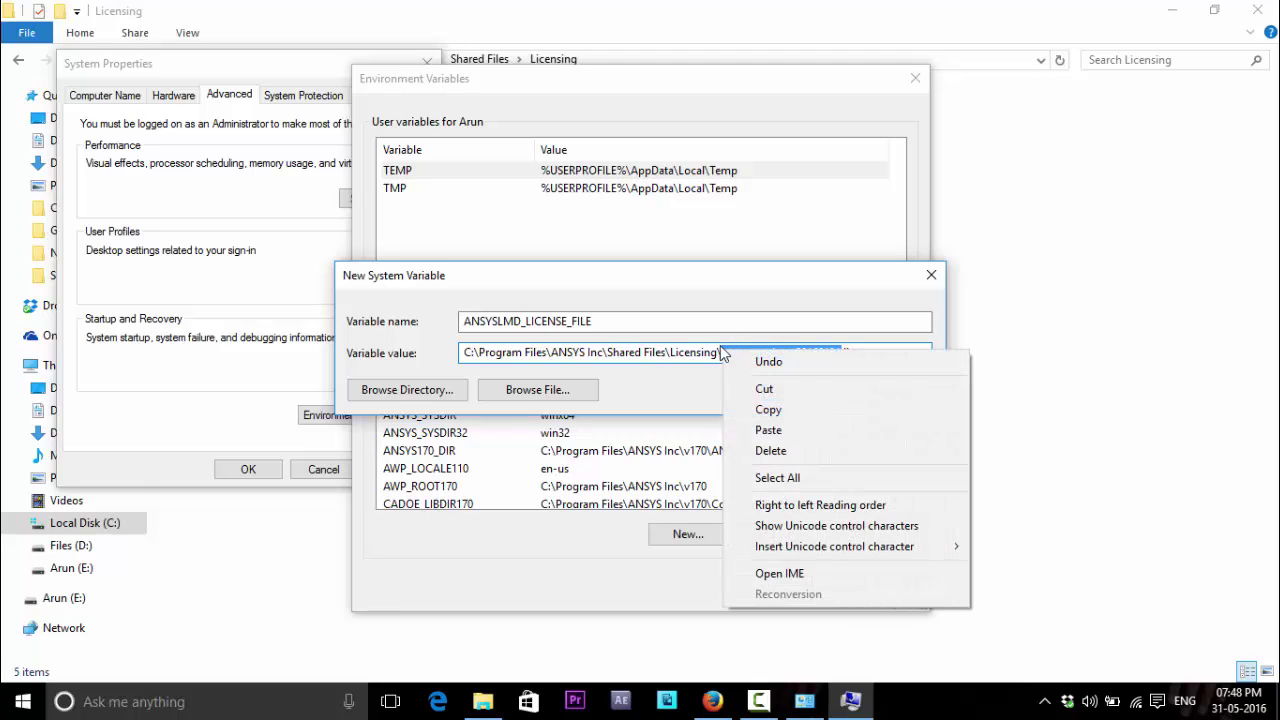
click(768, 431)
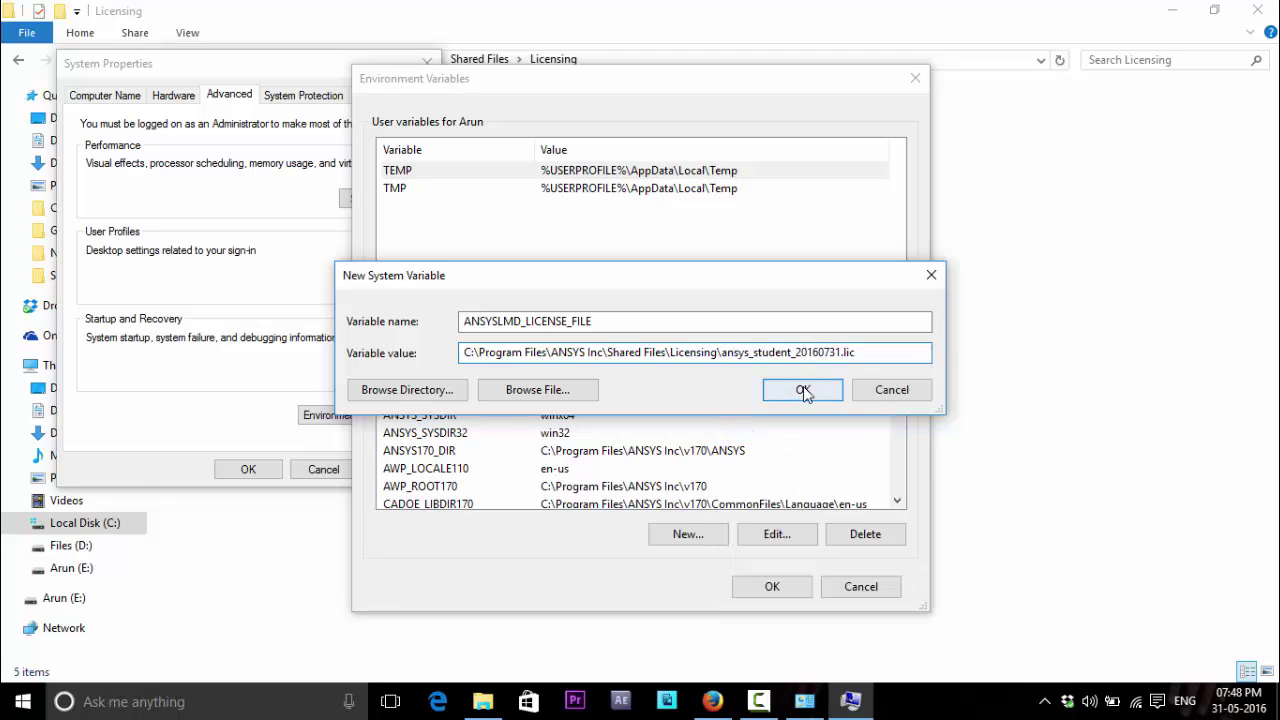
click(802, 391)
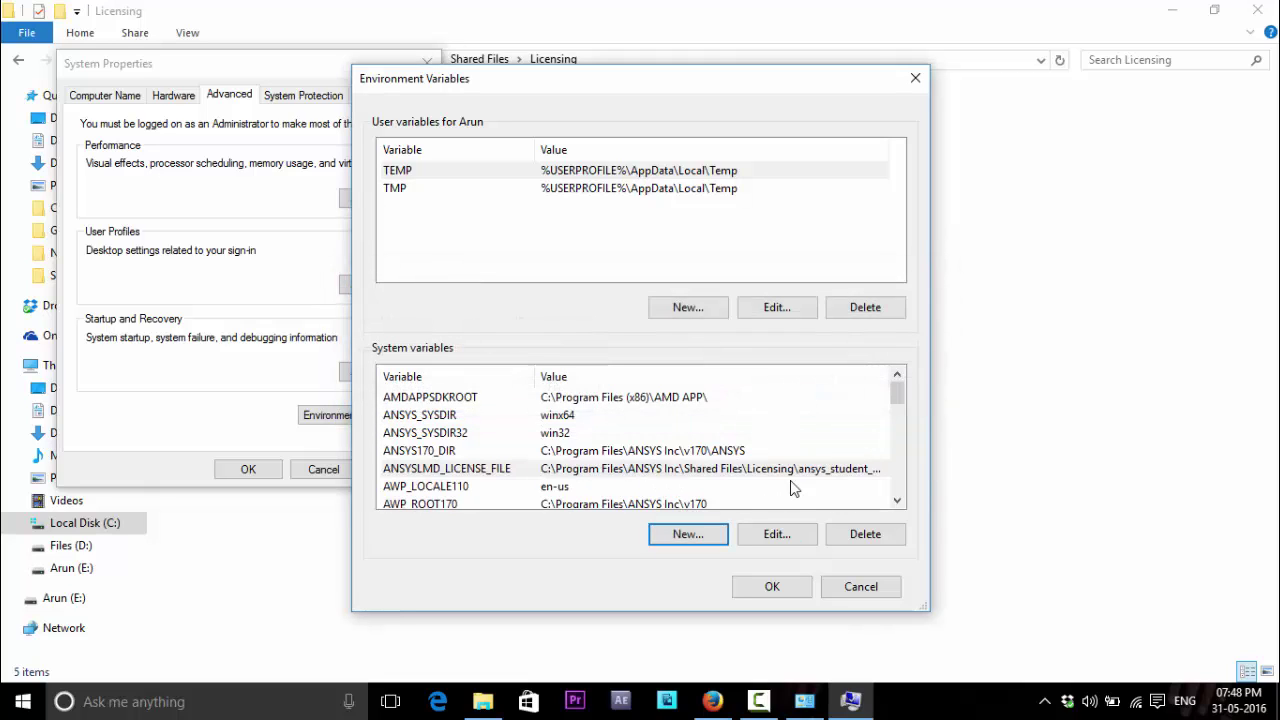
click(765, 587)
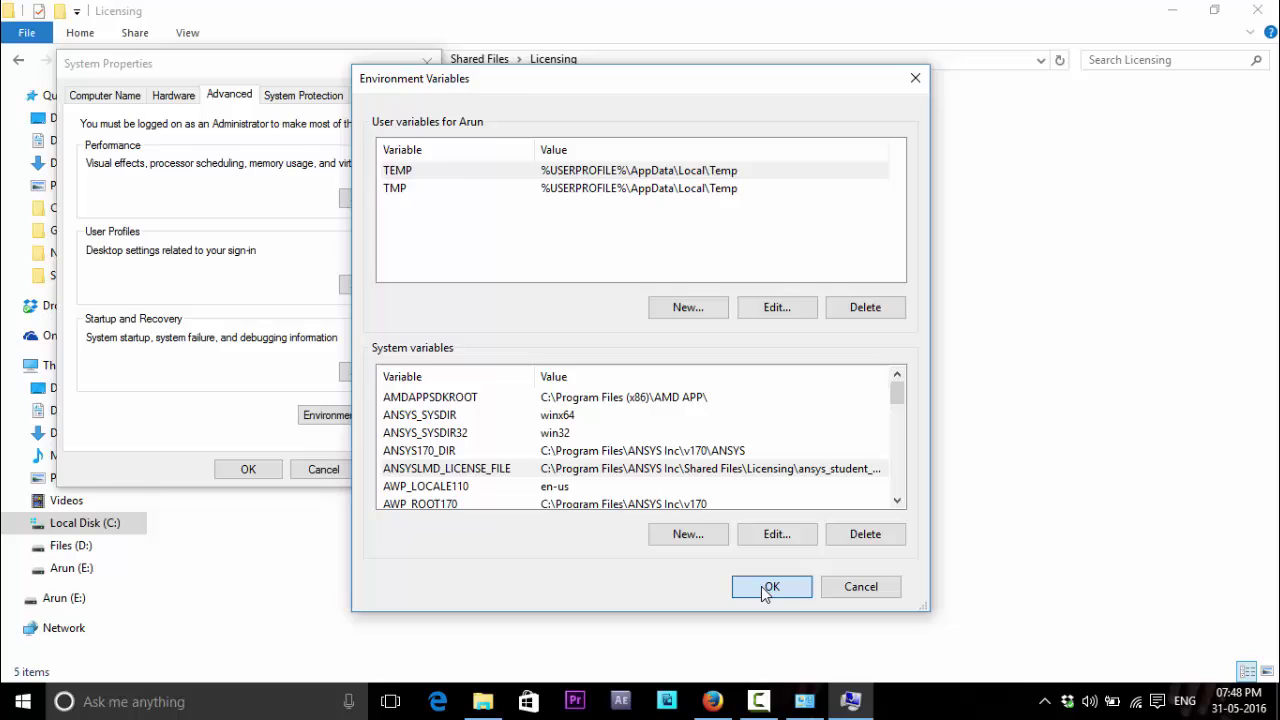
click(250, 475)
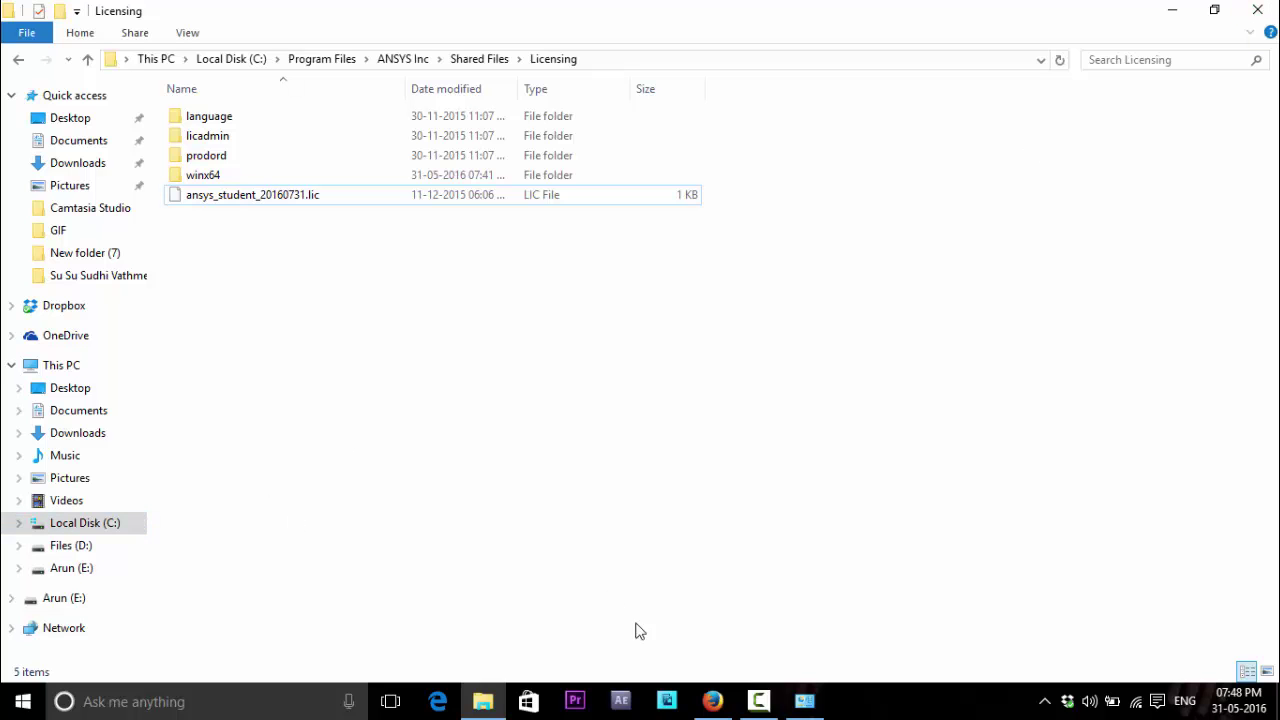
Scroll the Firefox tutorial to Part 3, Running ANSYS Student, and select the word 'rebooting'.
click(712, 700)
click(448, 518)
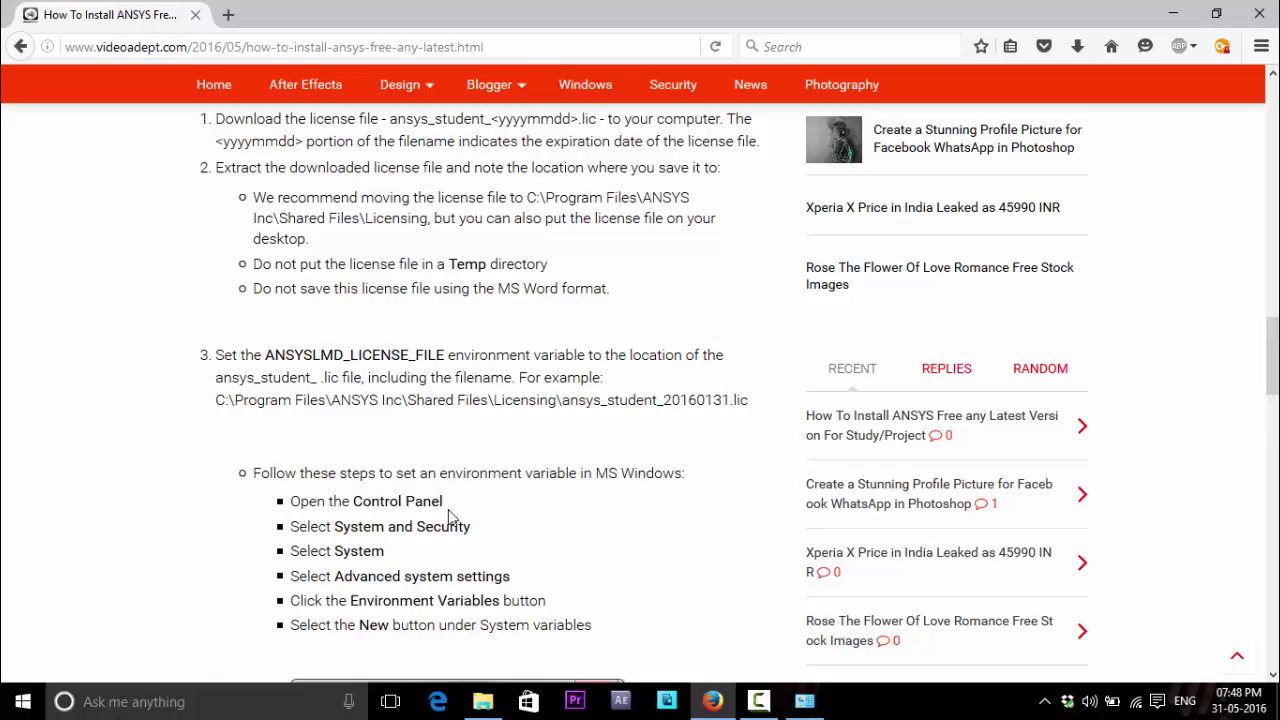
scroll(448, 518, down, 5)
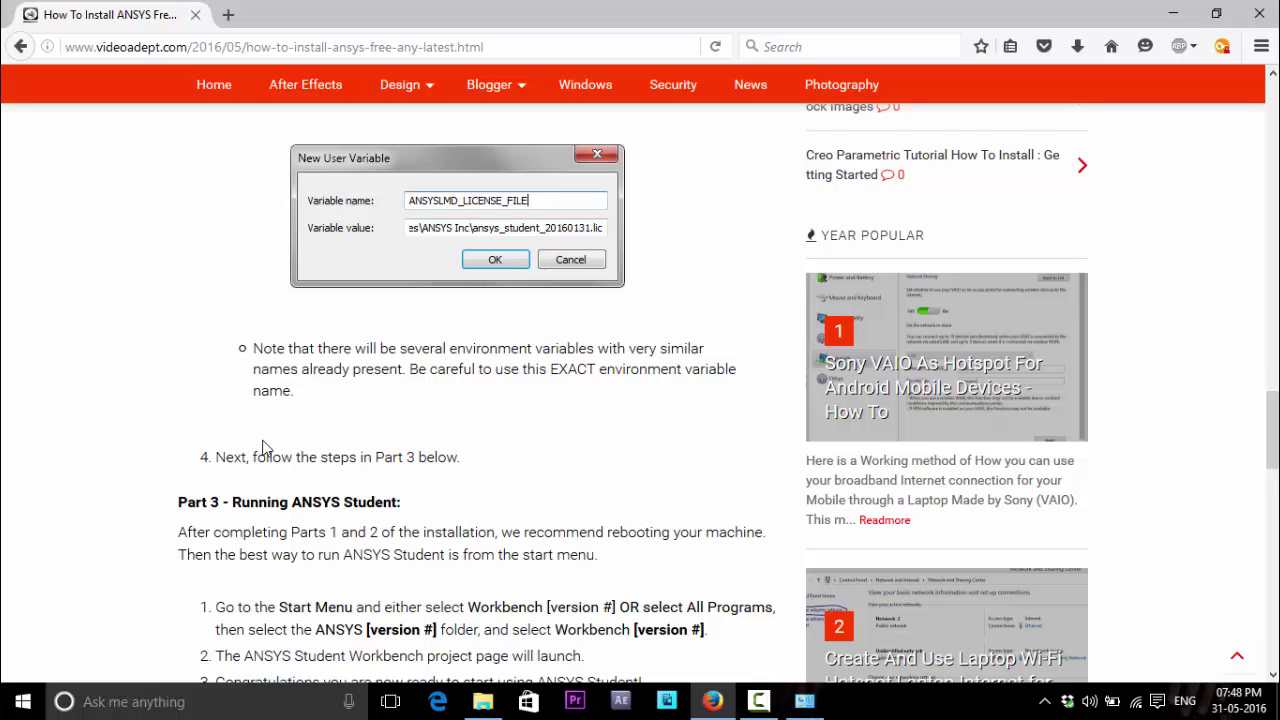
scroll(265, 447, down, 1)
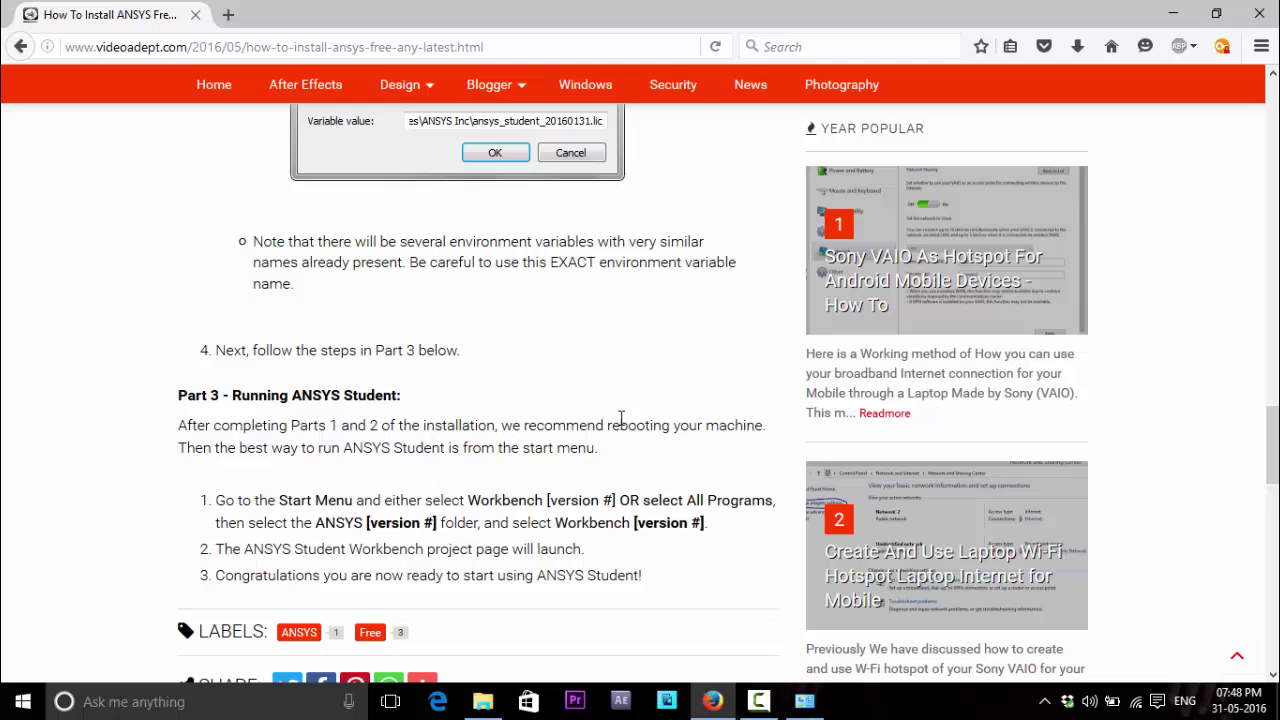
drag(612, 425, 666, 425)
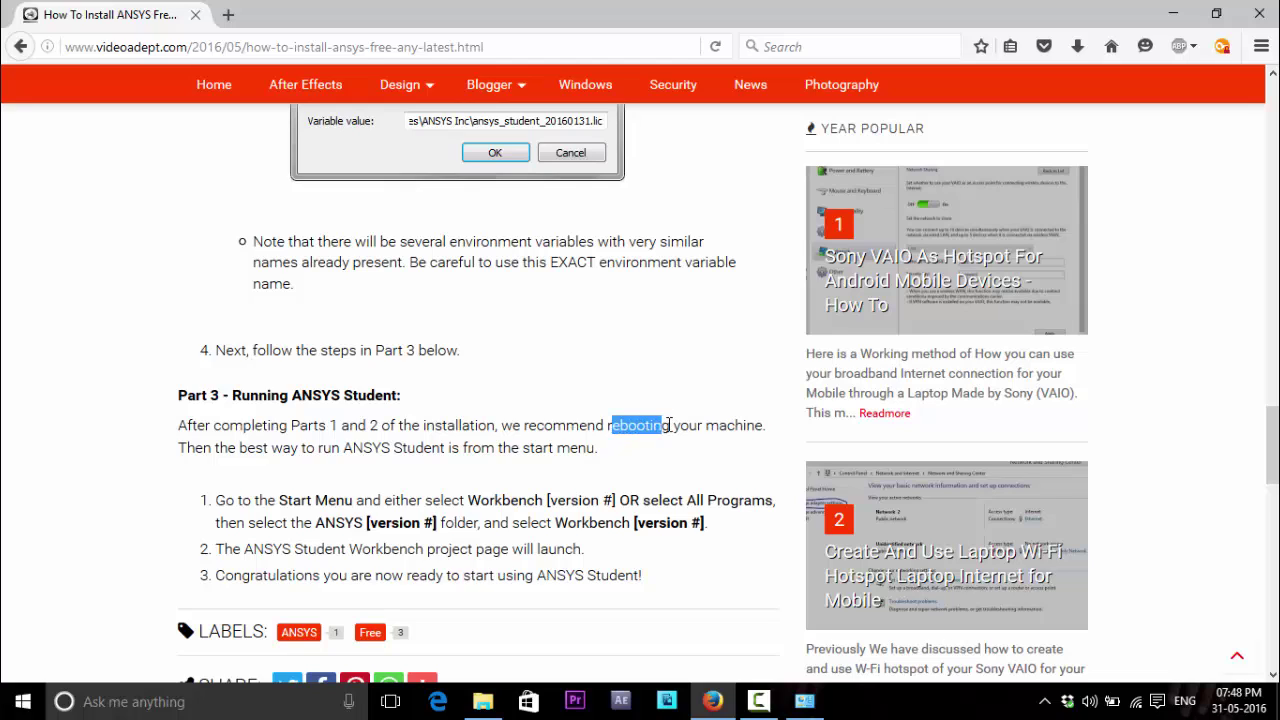
click(650, 425)
double_click(637, 425)
click(636, 427)
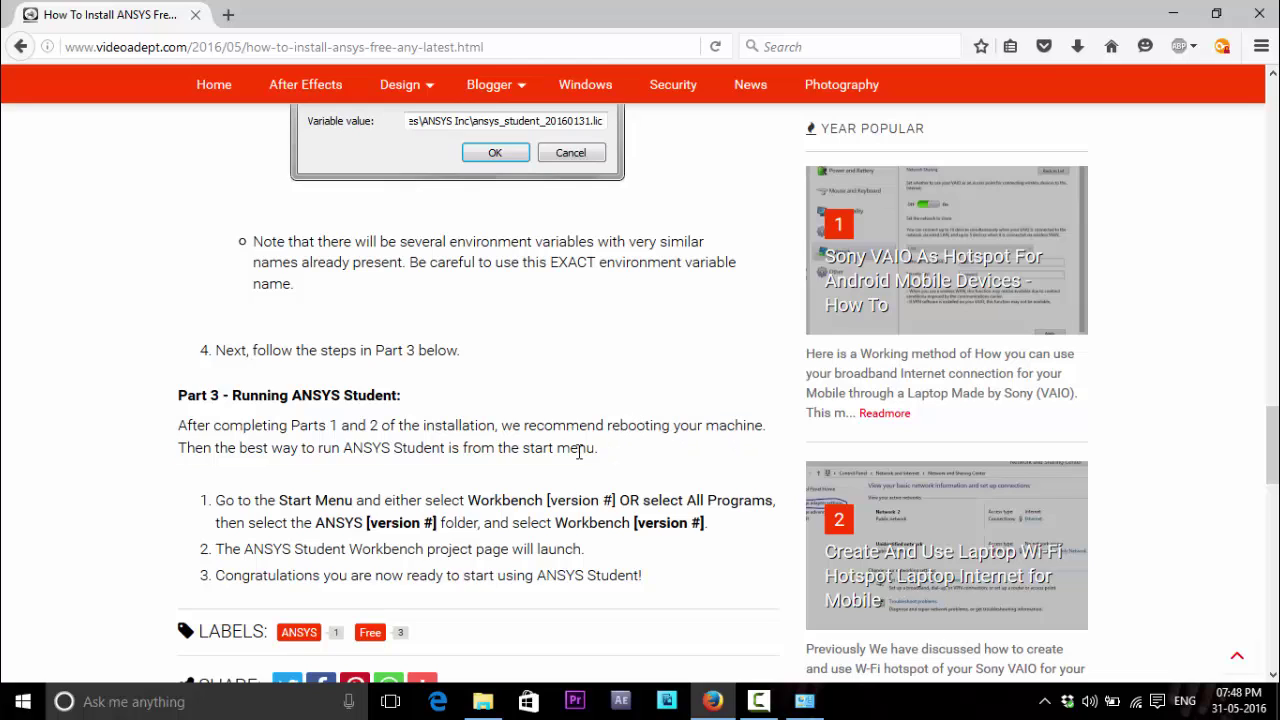
Restart Windows, then launch Mechanical APDL 17.0 from the ANSYS 17.0 folder in All apps.
click(16, 700)
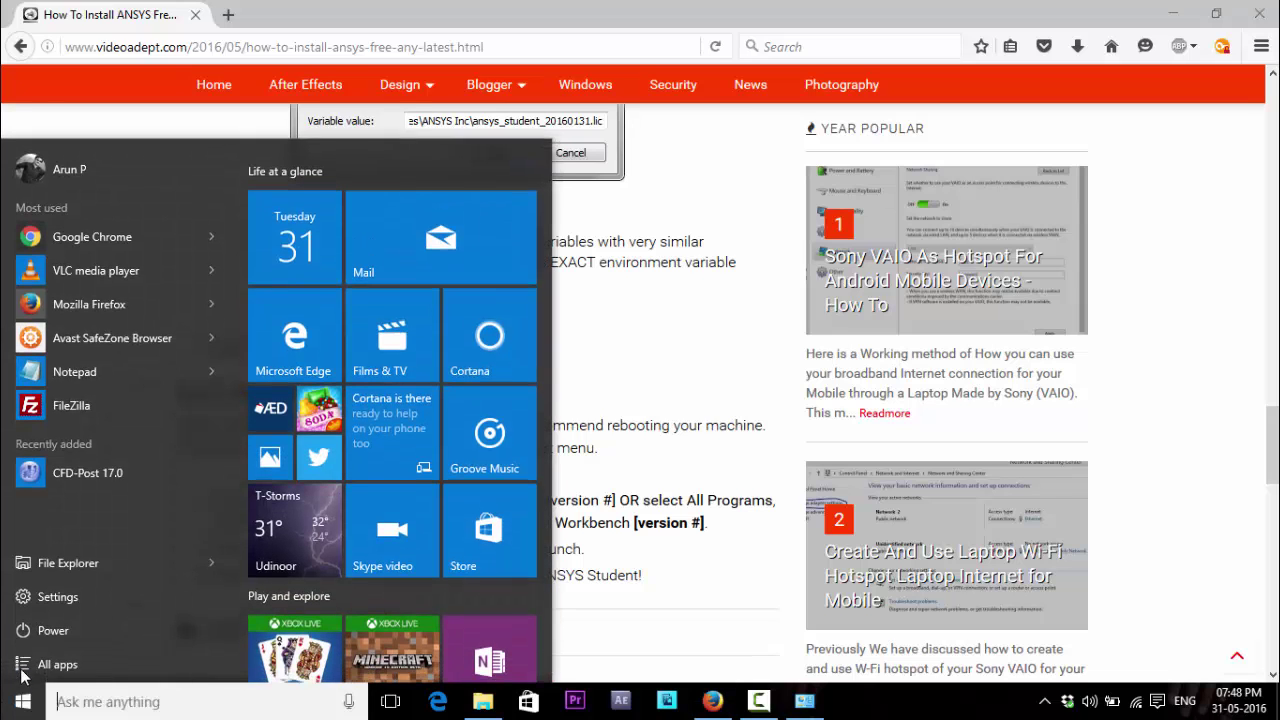
click(40, 636)
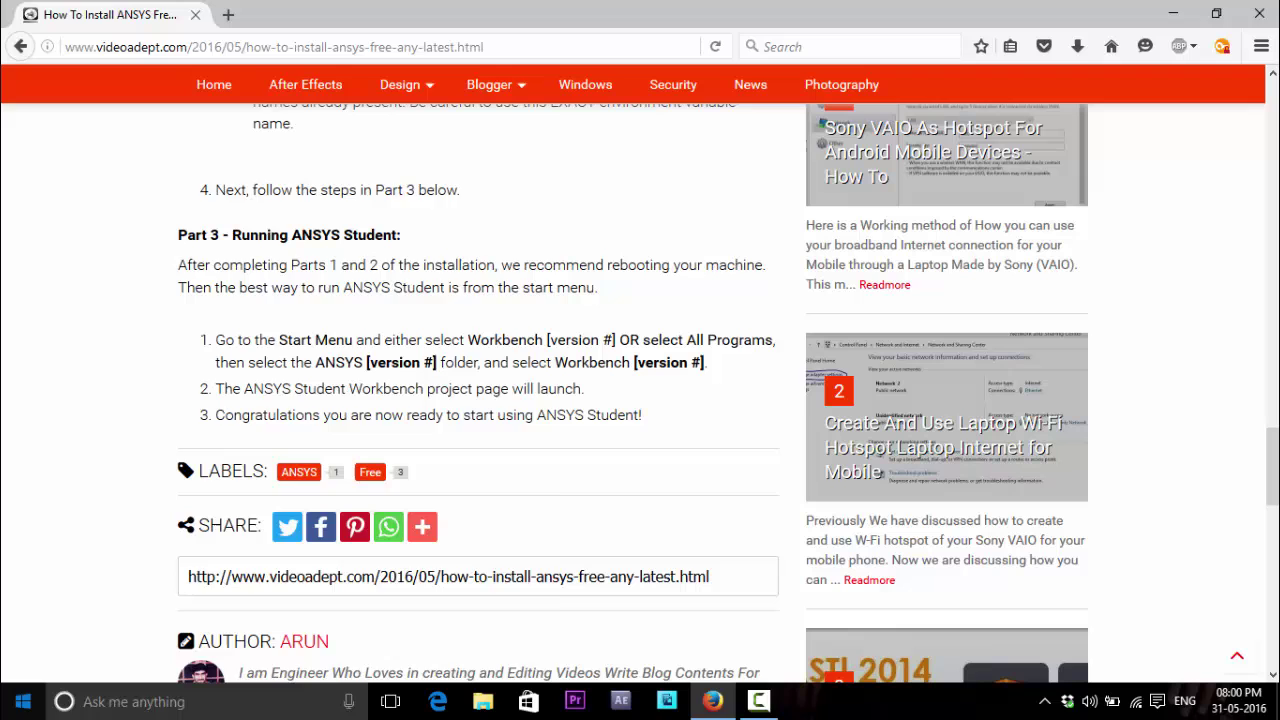
click(22, 701)
click(57, 662)
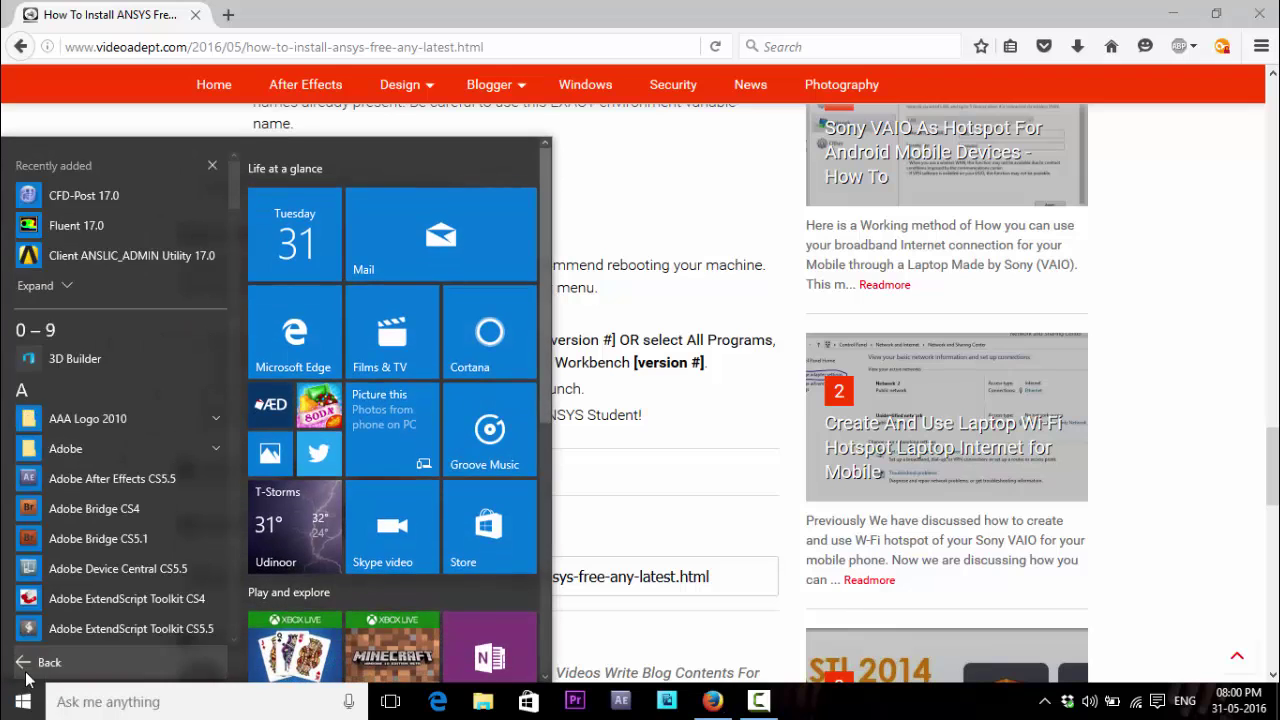
scroll(111, 558, down, 10)
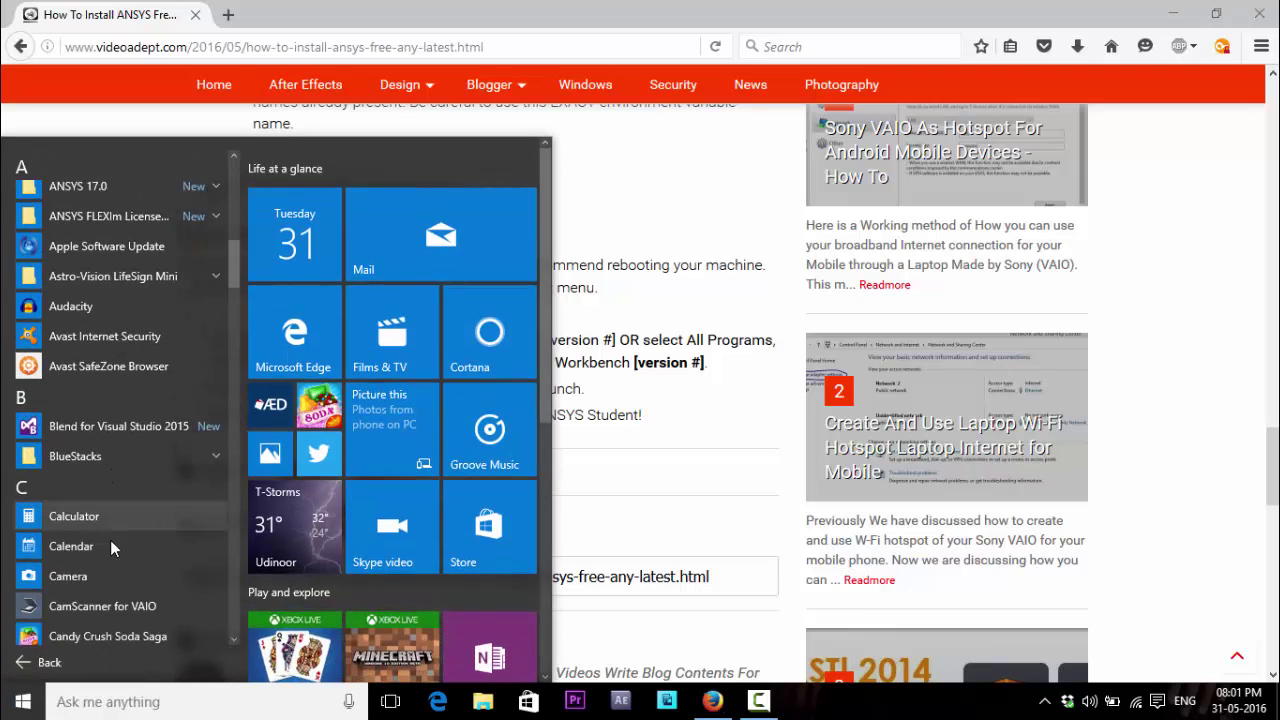
scroll(110, 540, down, 7)
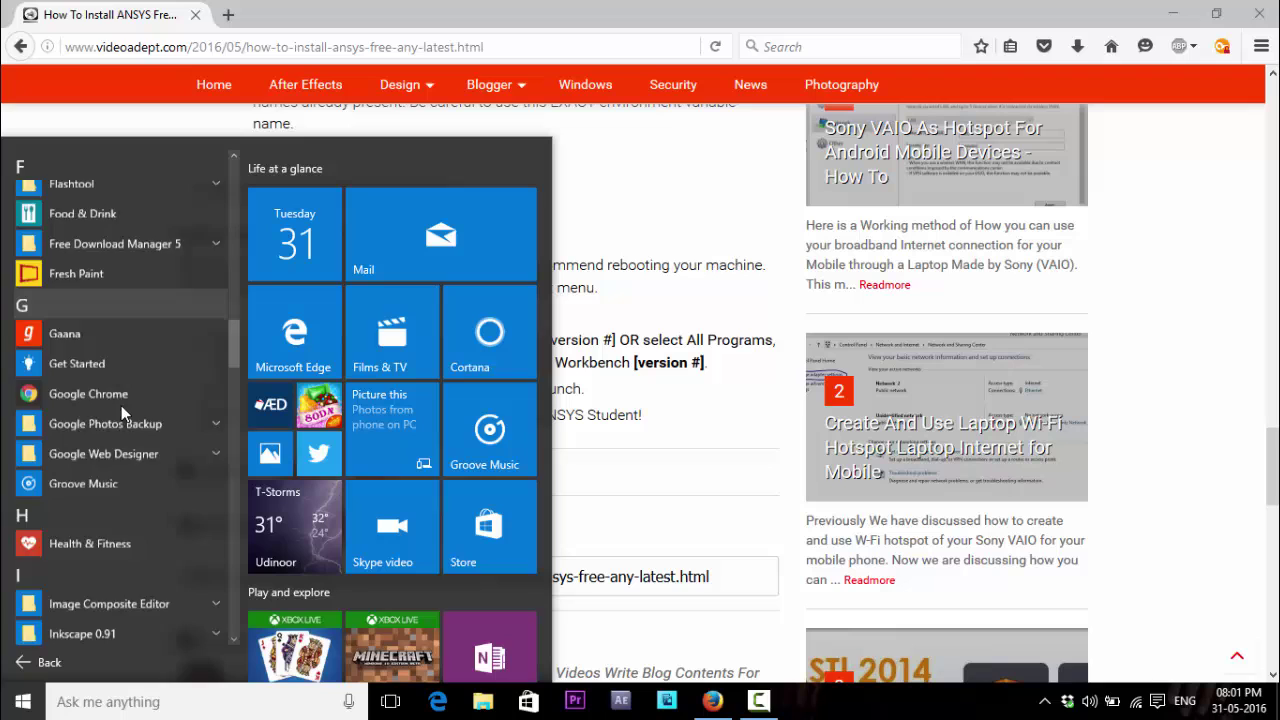
scroll(121, 405, up, 15)
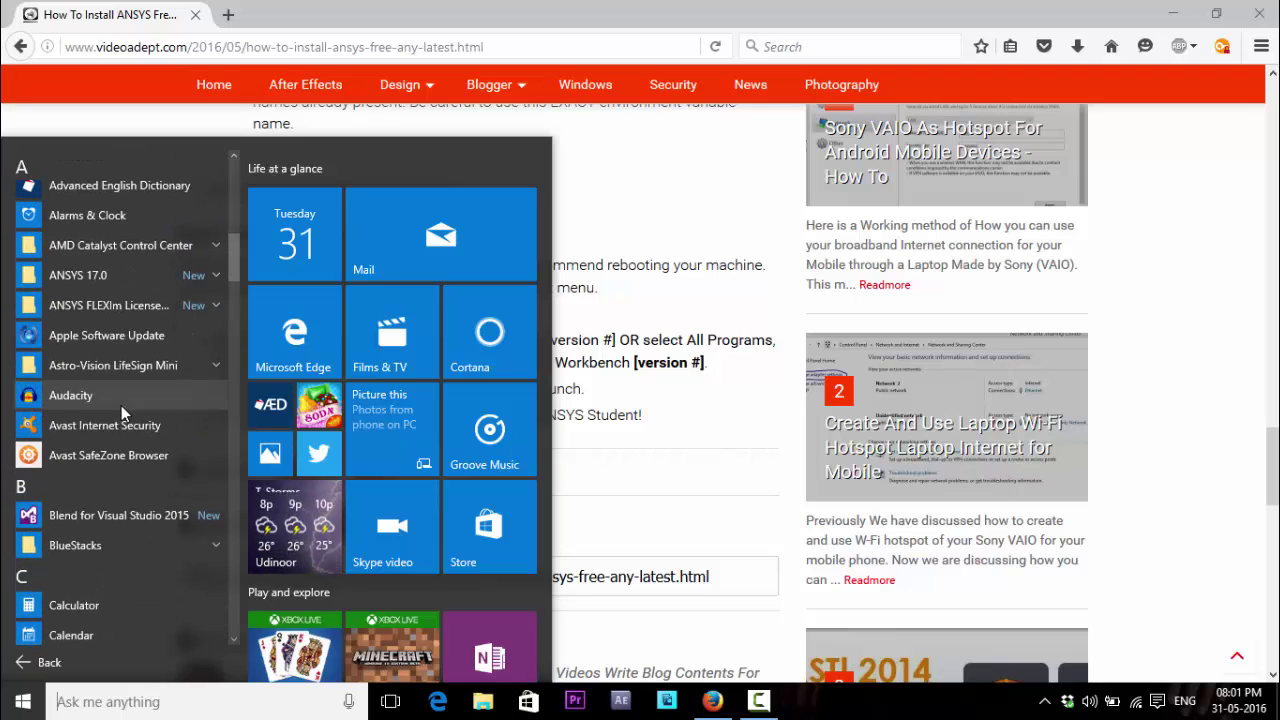
click(115, 283)
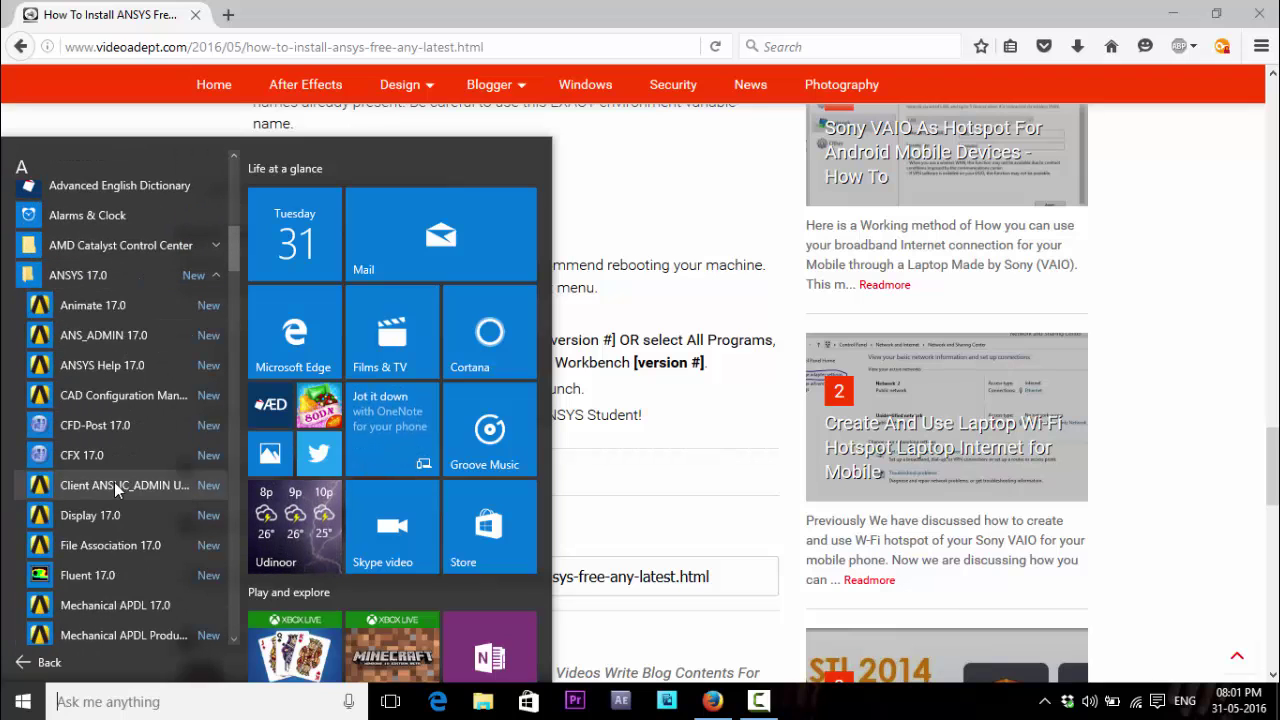
scroll(113, 500, down, 1)
click(109, 527)
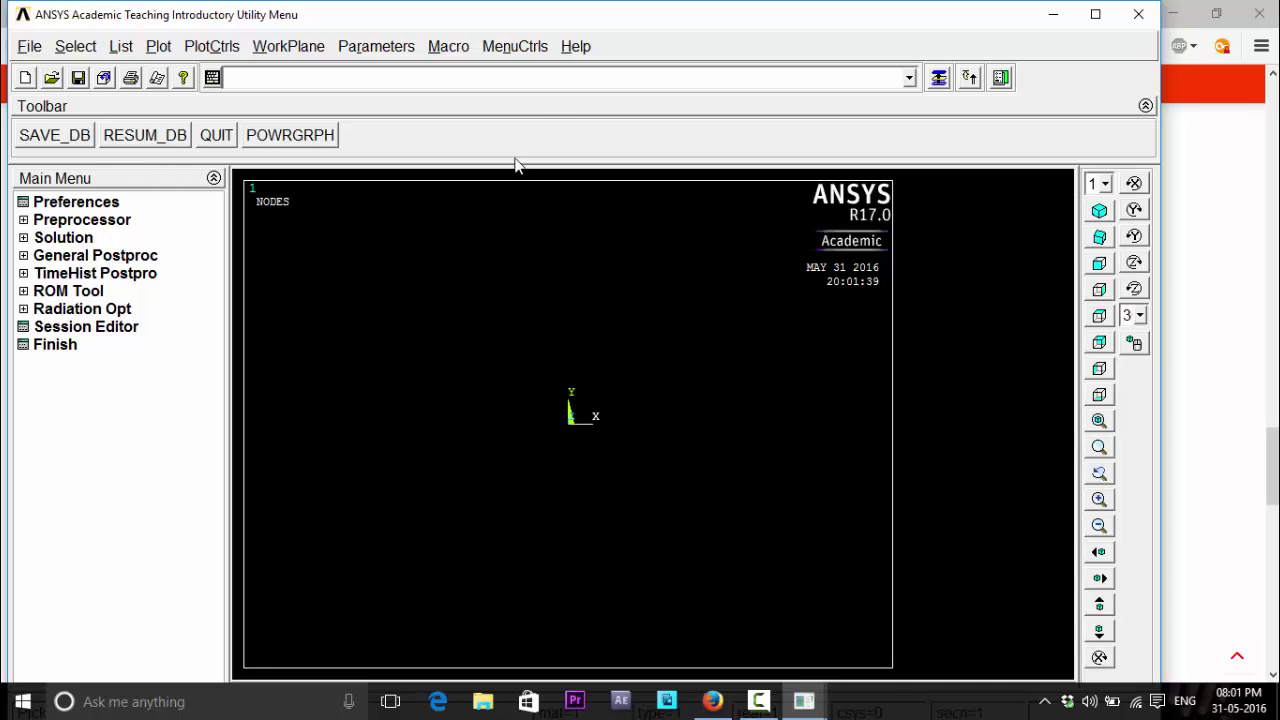
Check release and licence details under Help > About, then un-maximize the Utility Menu window.
click(576, 47)
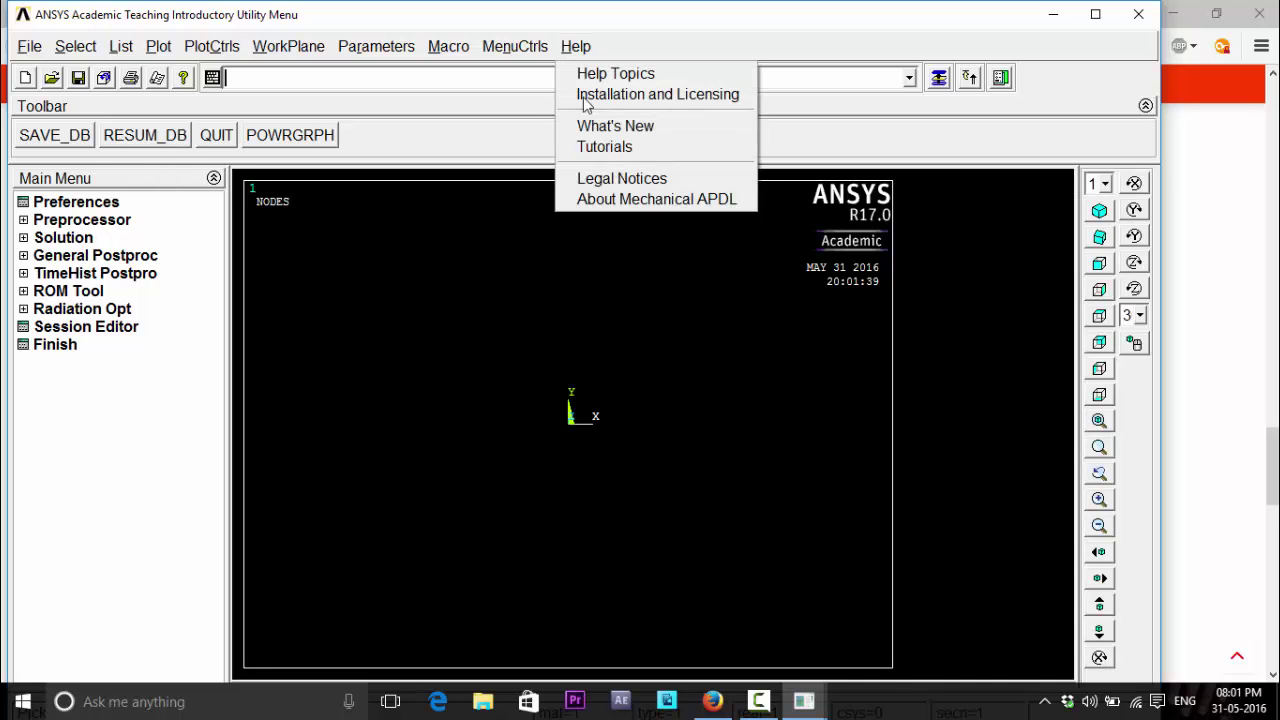
click(632, 200)
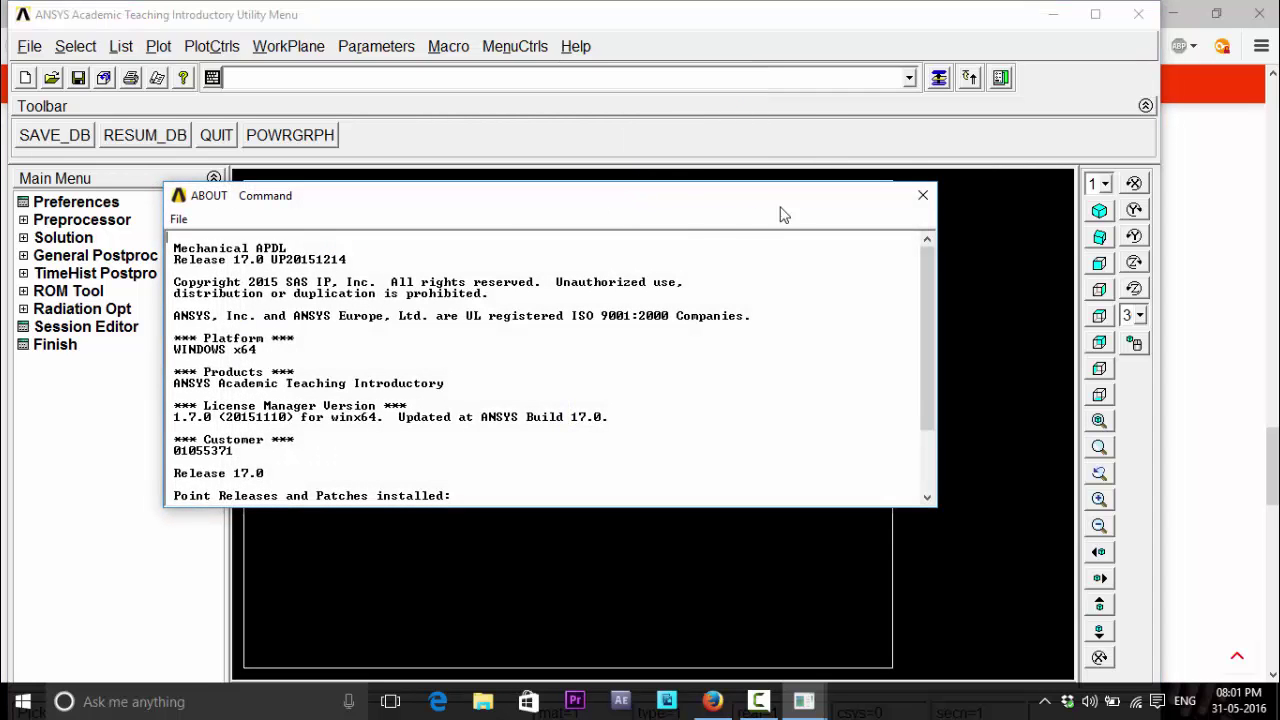
click(921, 195)
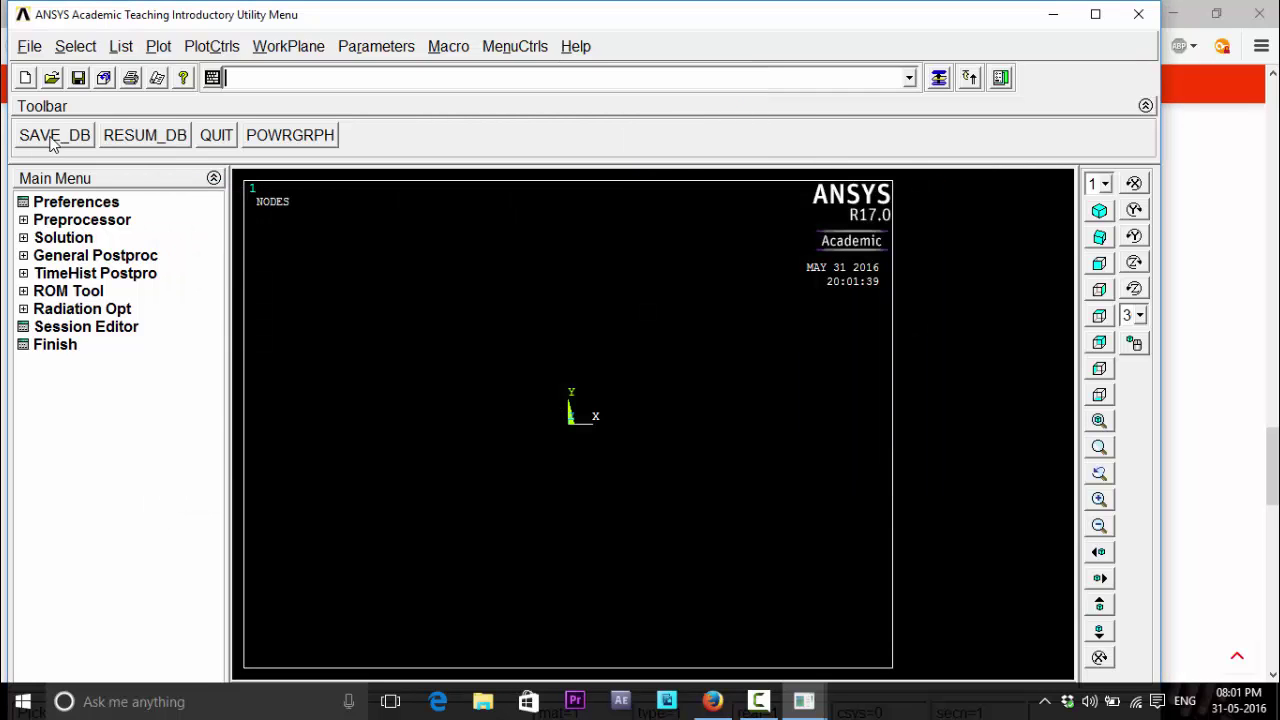
click(32, 47)
click(56, 22)
mouse_move(262, 20)
mouse_down()
mouse_move(418, 334)
mouse_move(672, 225)
mouse_move(674, 180)
mouse_move(475, 40)
mouse_move(332, 10)
mouse_move(277, 40)
mouse_up()
Show the Output Window's startup log, then return to the Utility Menu's File menu.
click(804, 700)
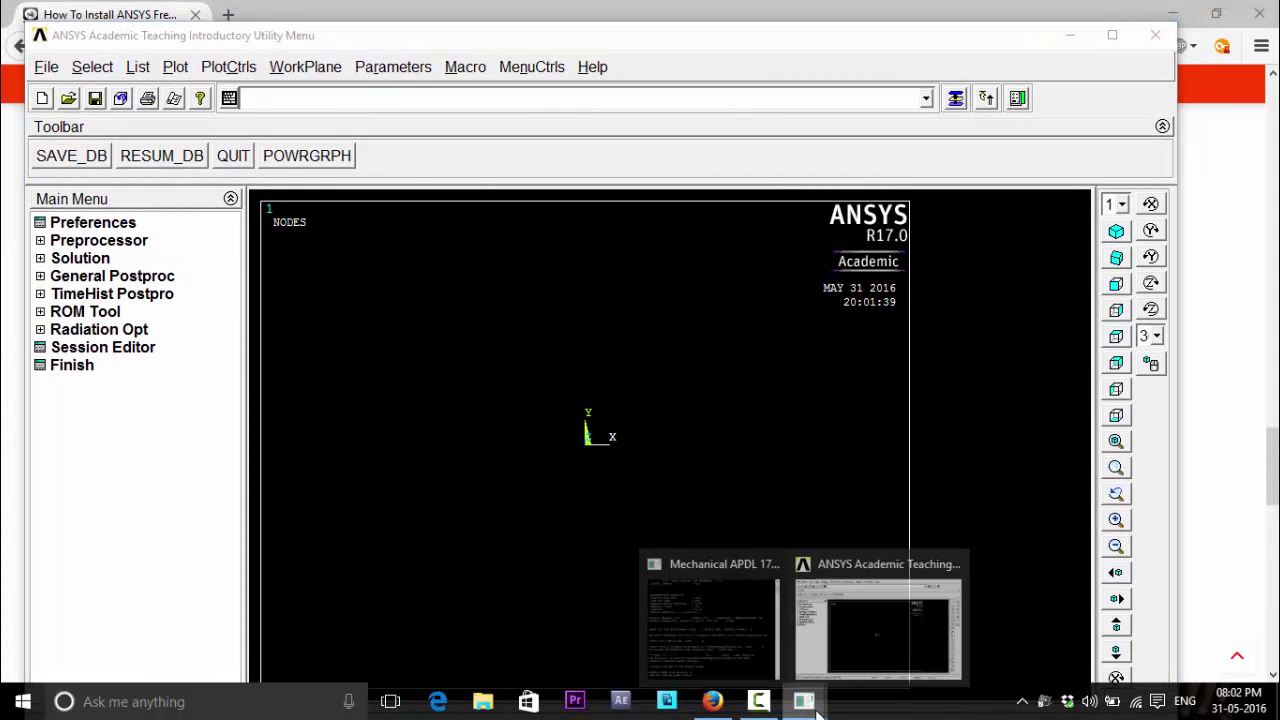
click(734, 617)
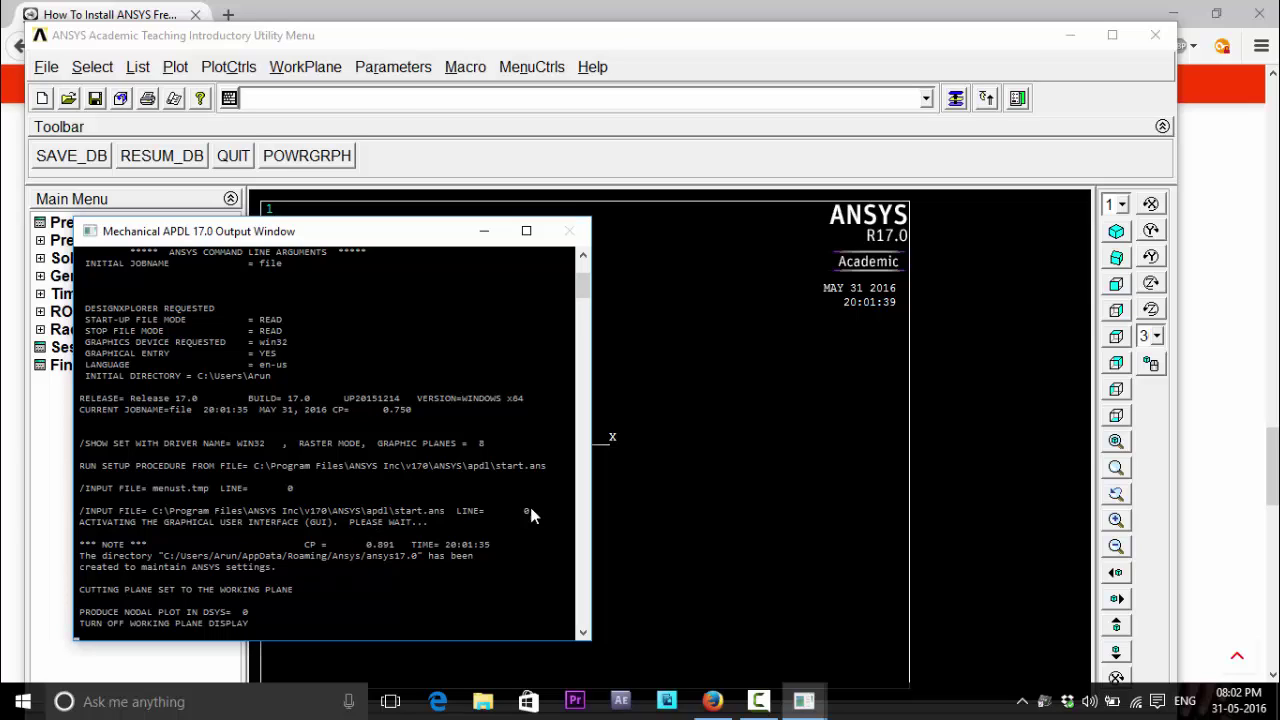
click(783, 477)
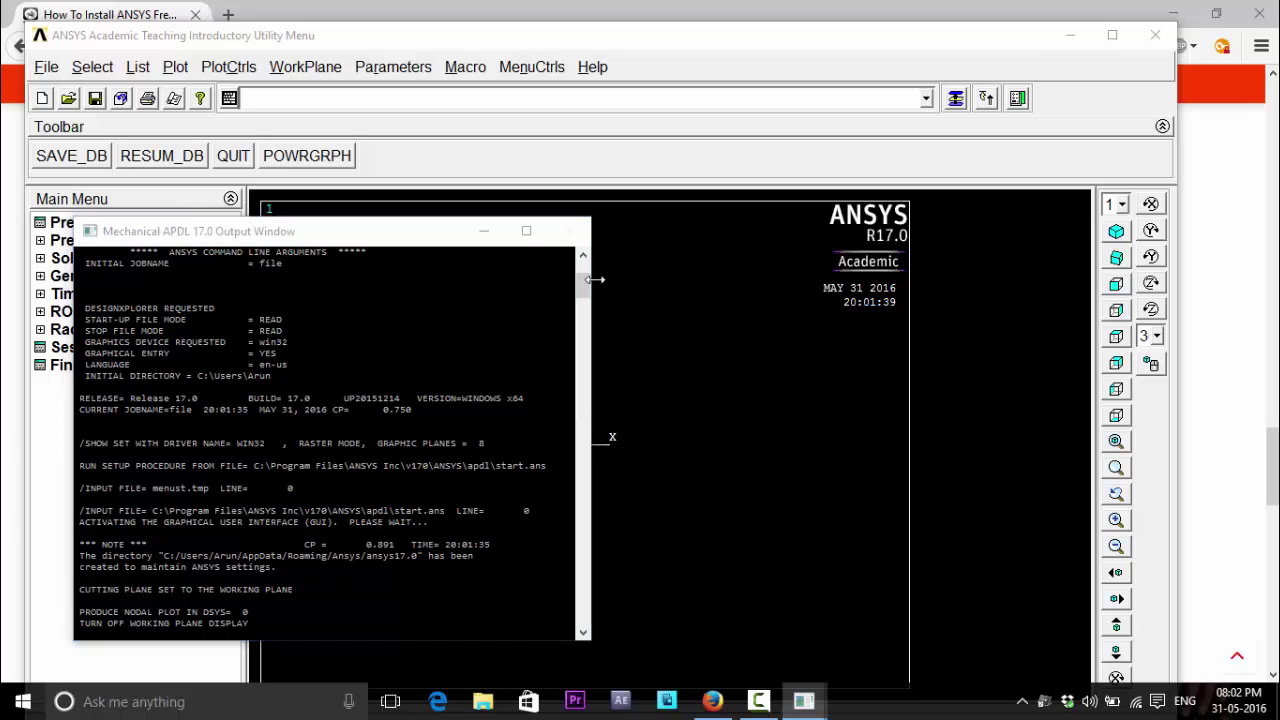
click(548, 52)
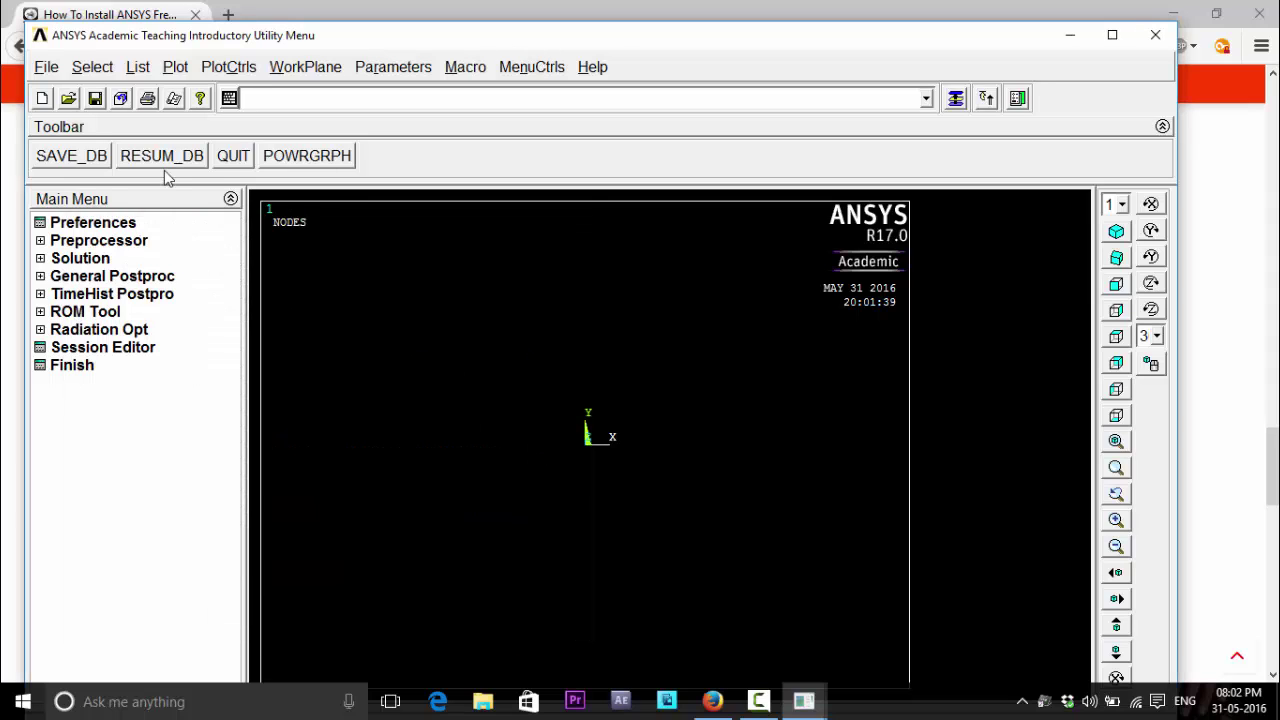
click(46, 67)
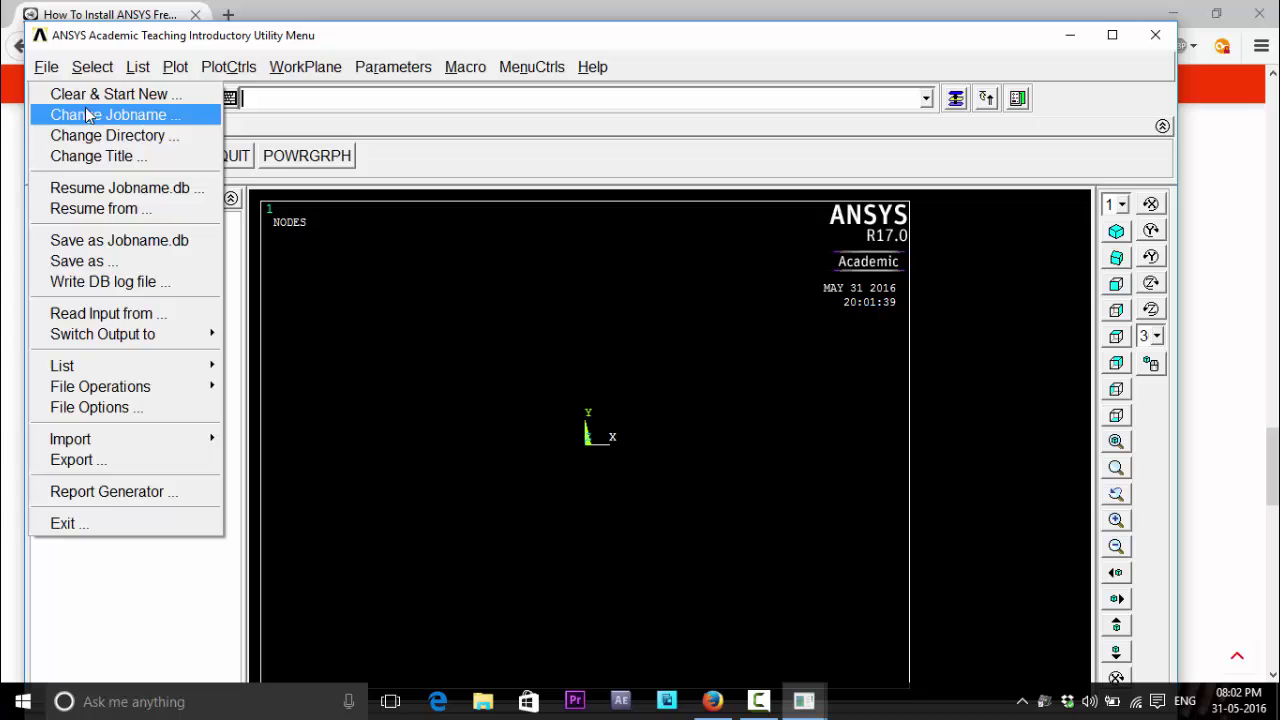